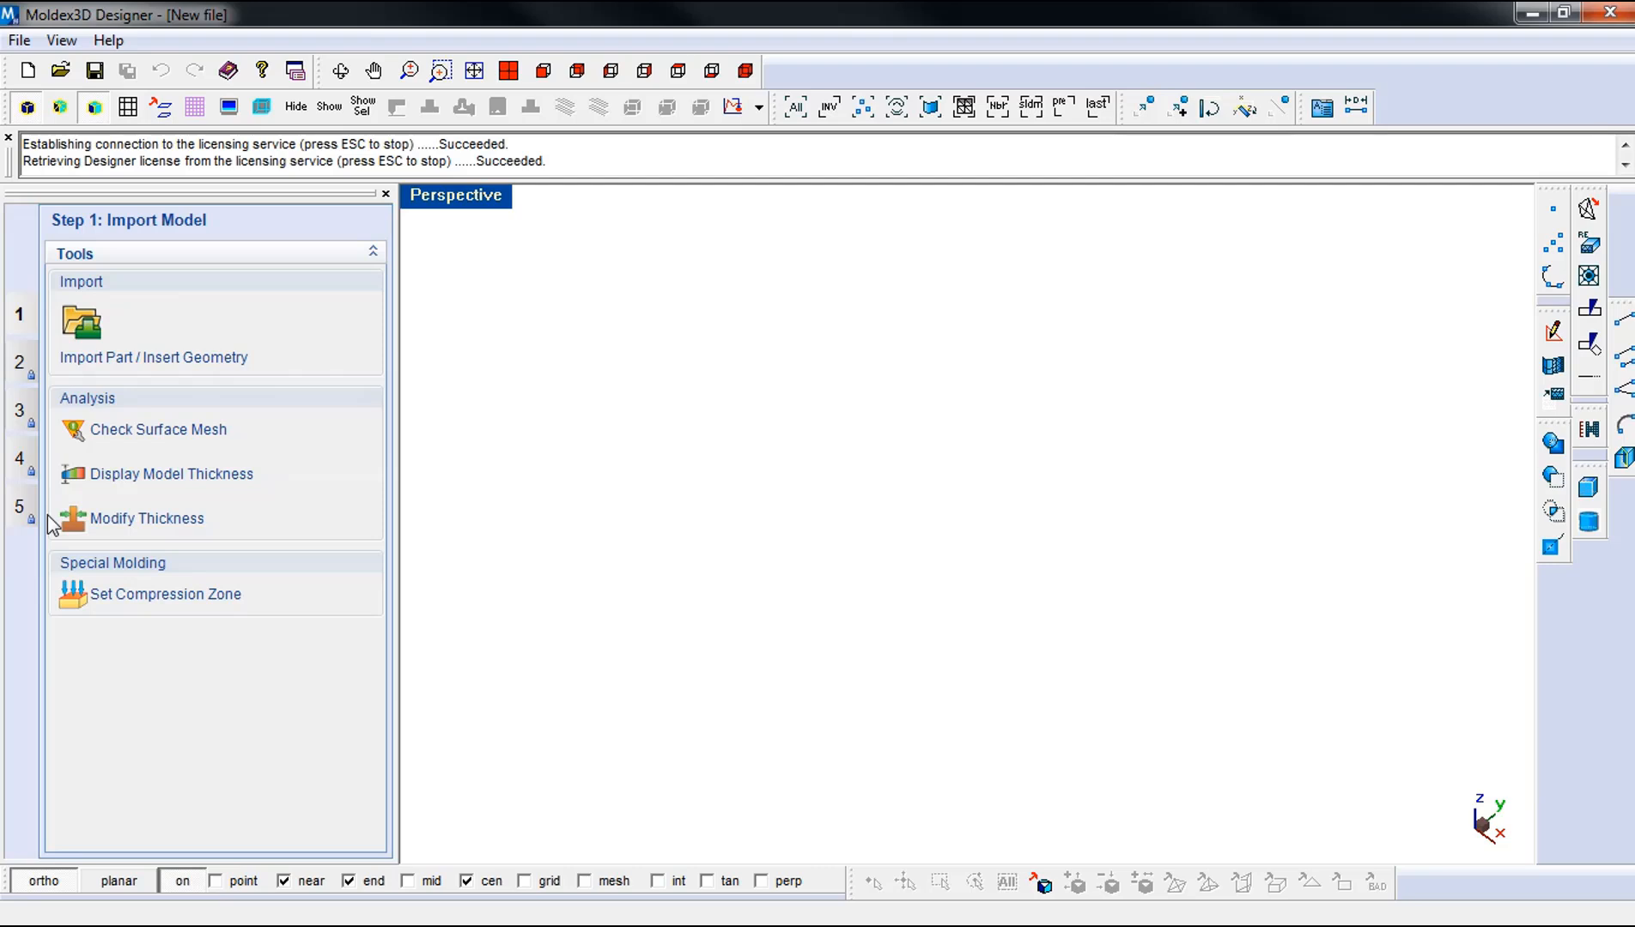
- Import the STL file "case1 stl" as a part, using millimeters as the file unit
left_click(126, 354)
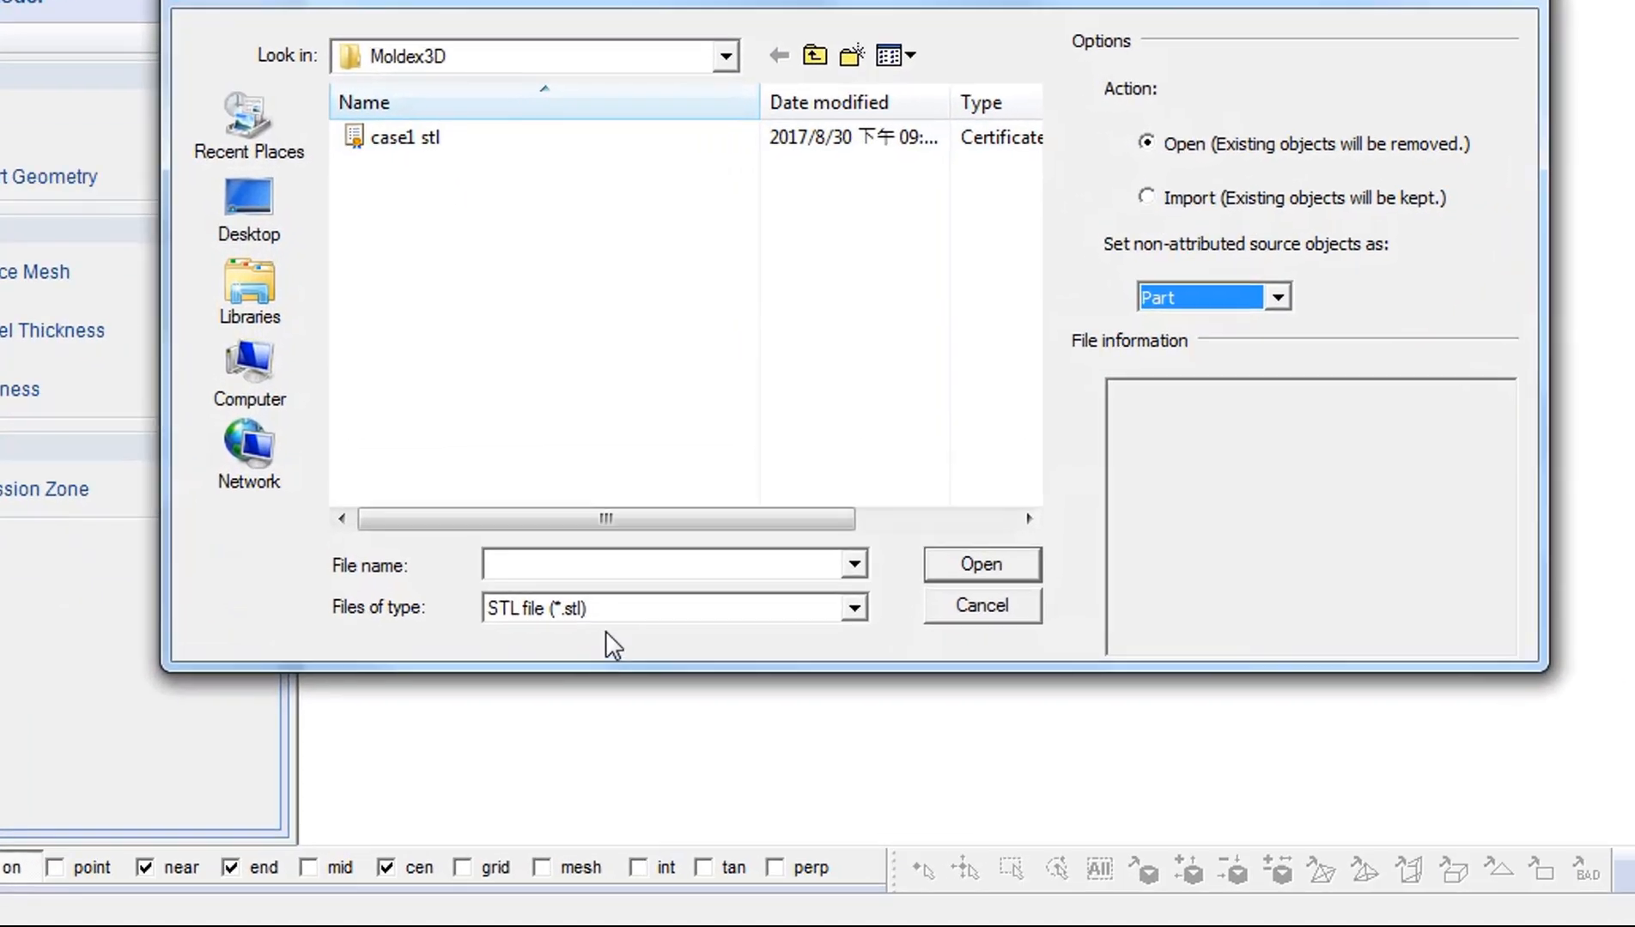
left_click(639, 685)
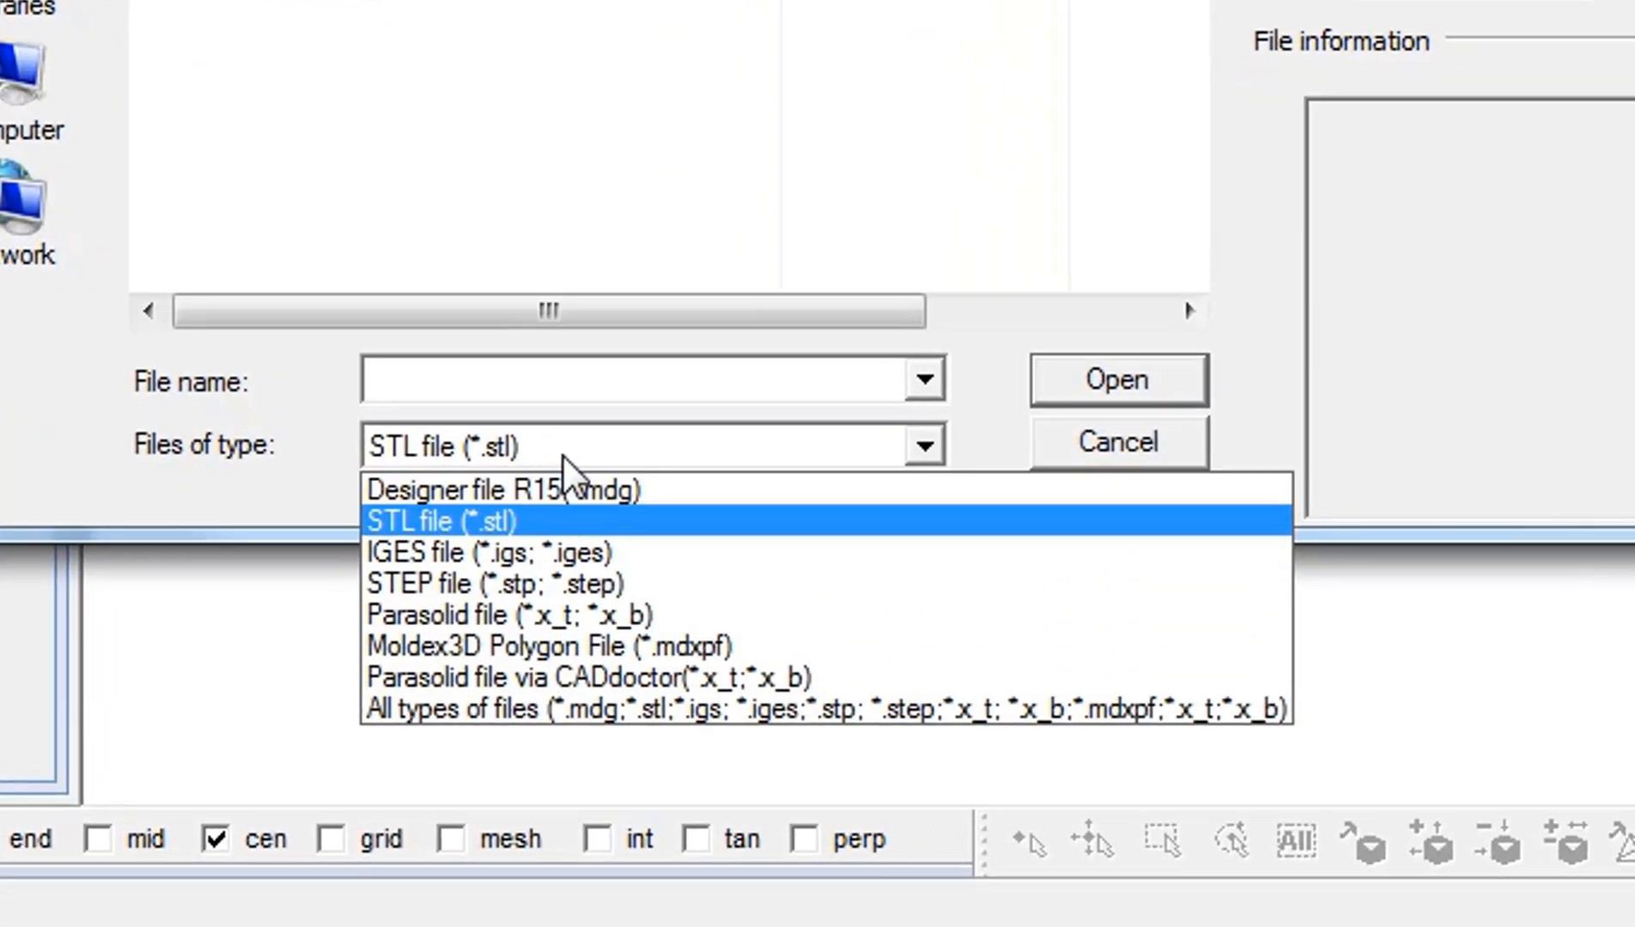
left_click(796, 515)
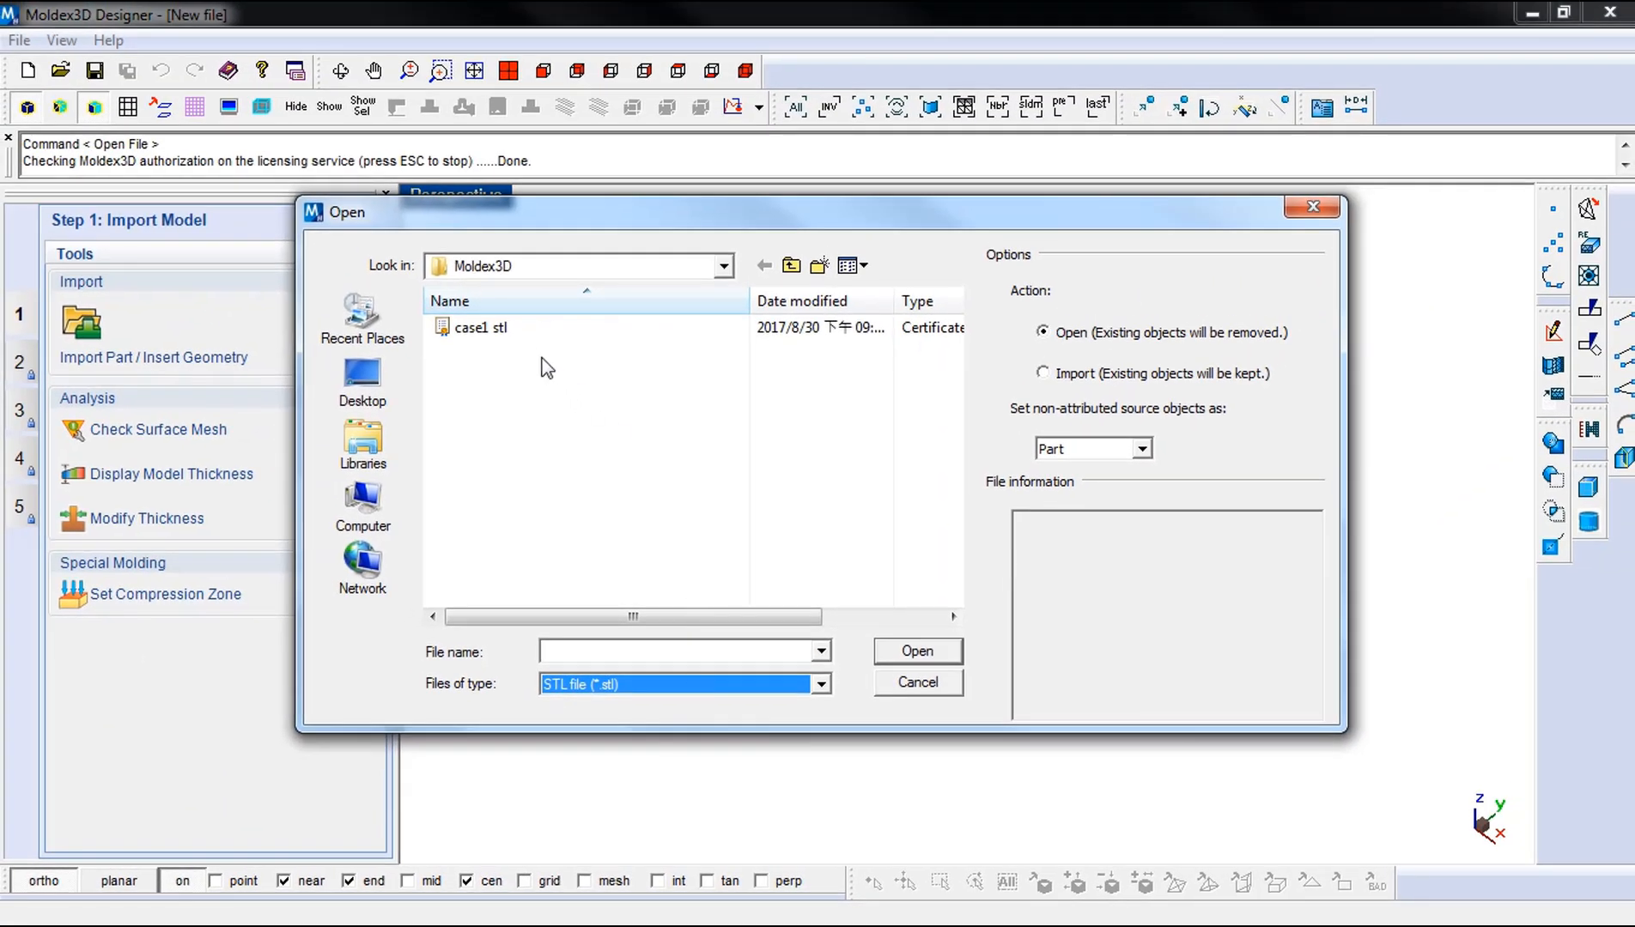
left_click(541, 328)
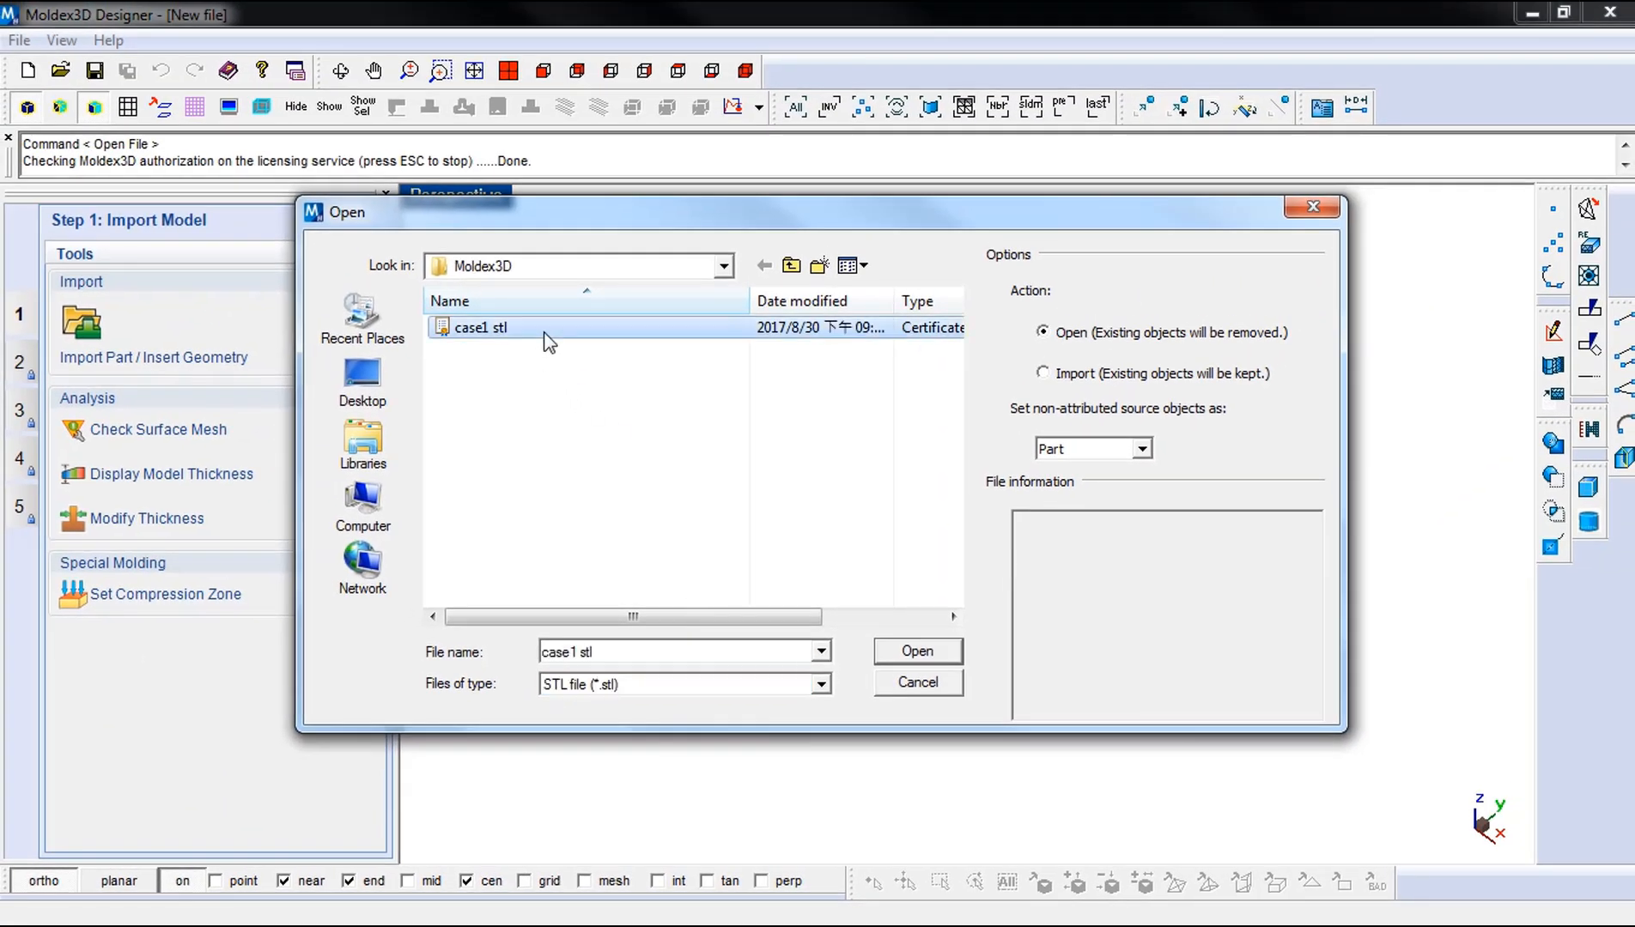
left_click(883, 654)
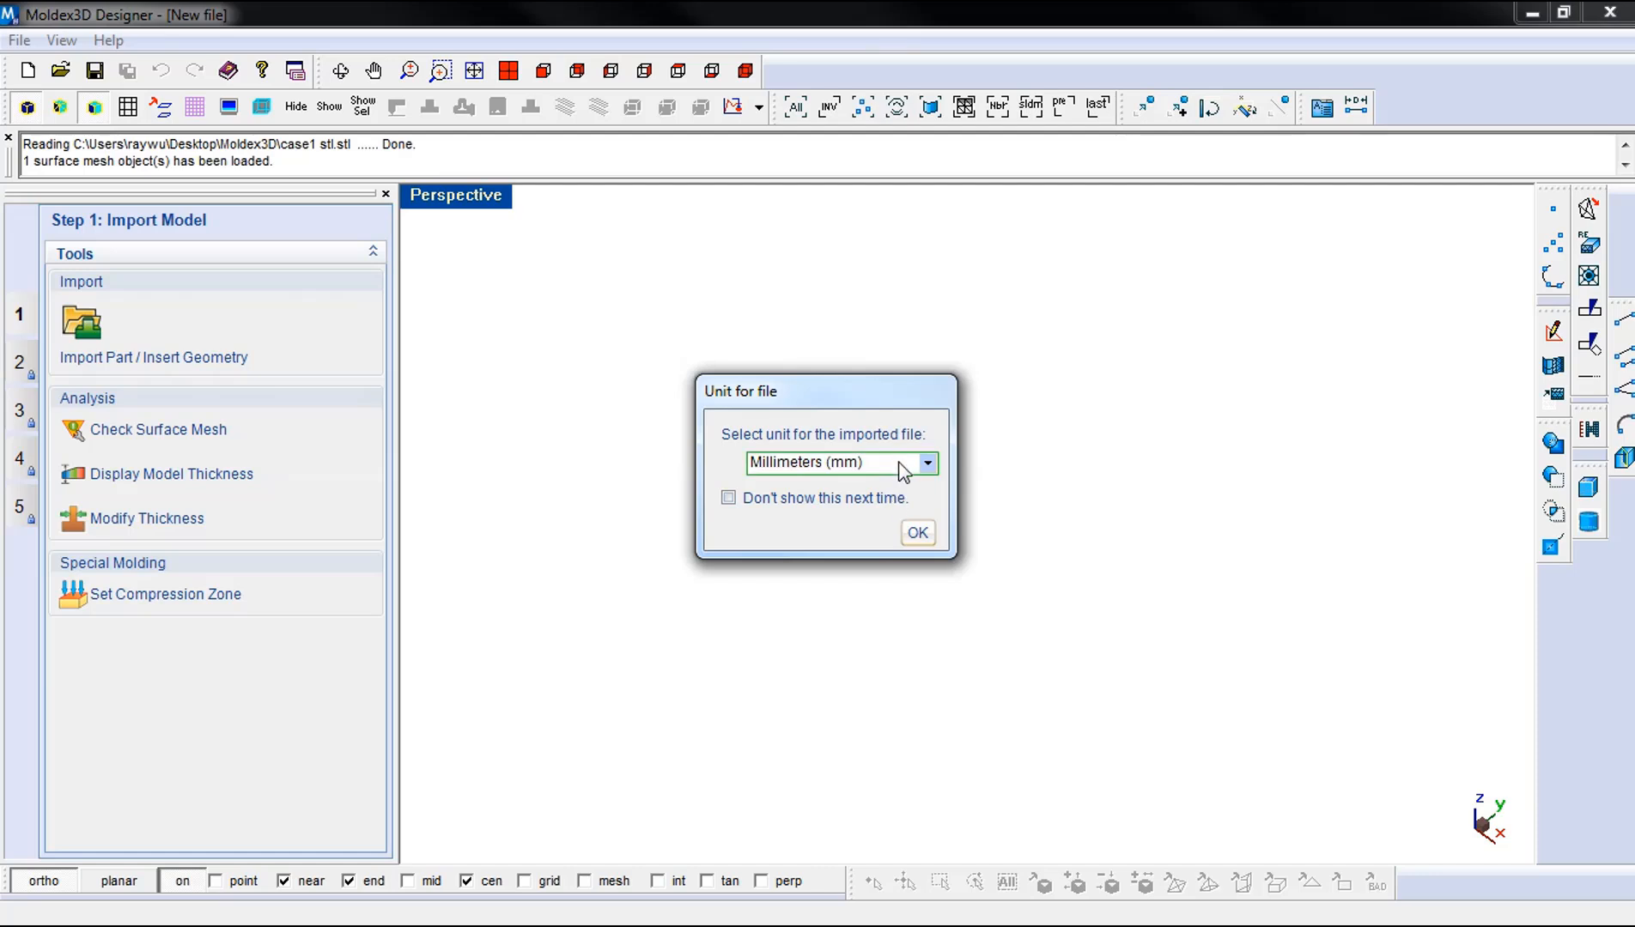
left_click(879, 471)
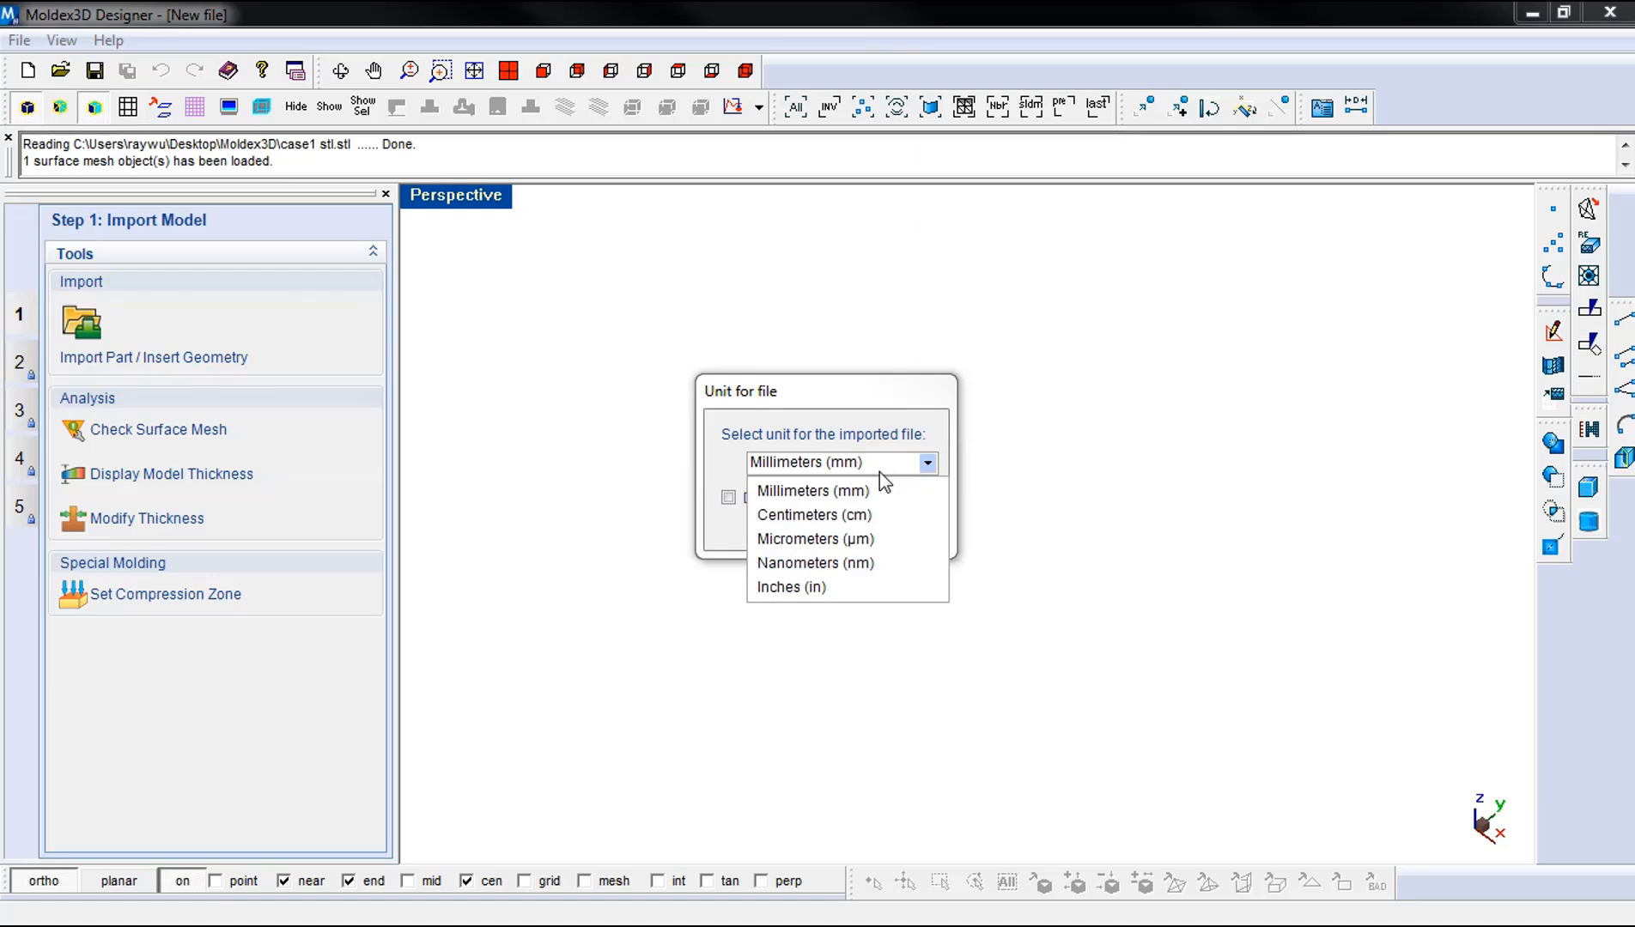
left_click(880, 491)
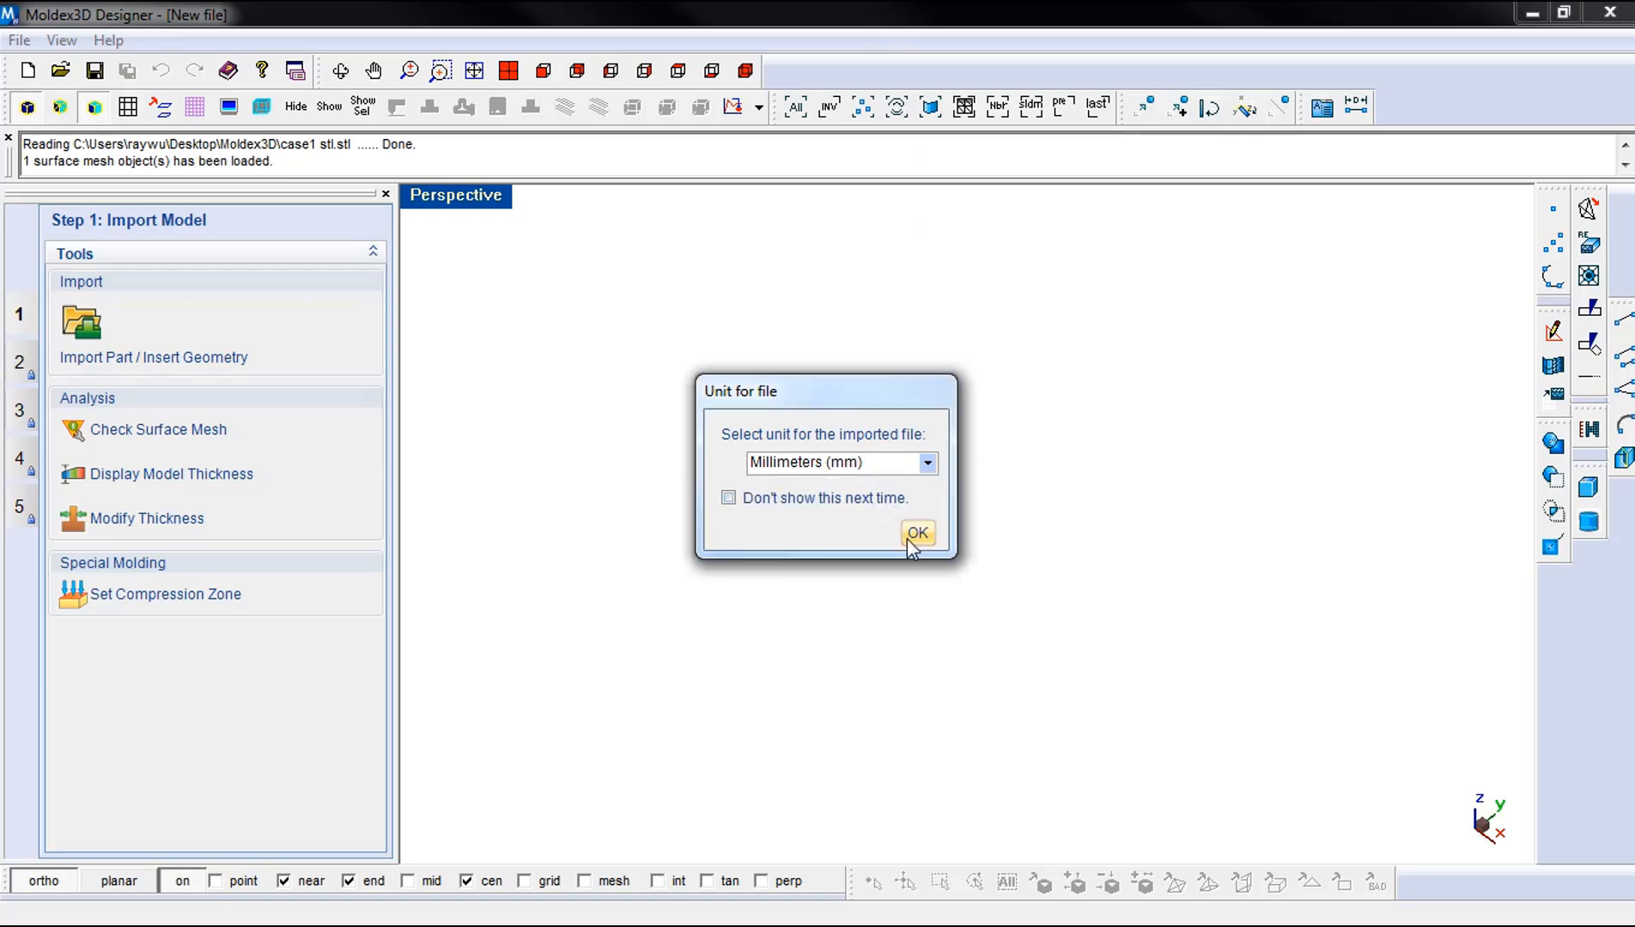
left_click(910, 541)
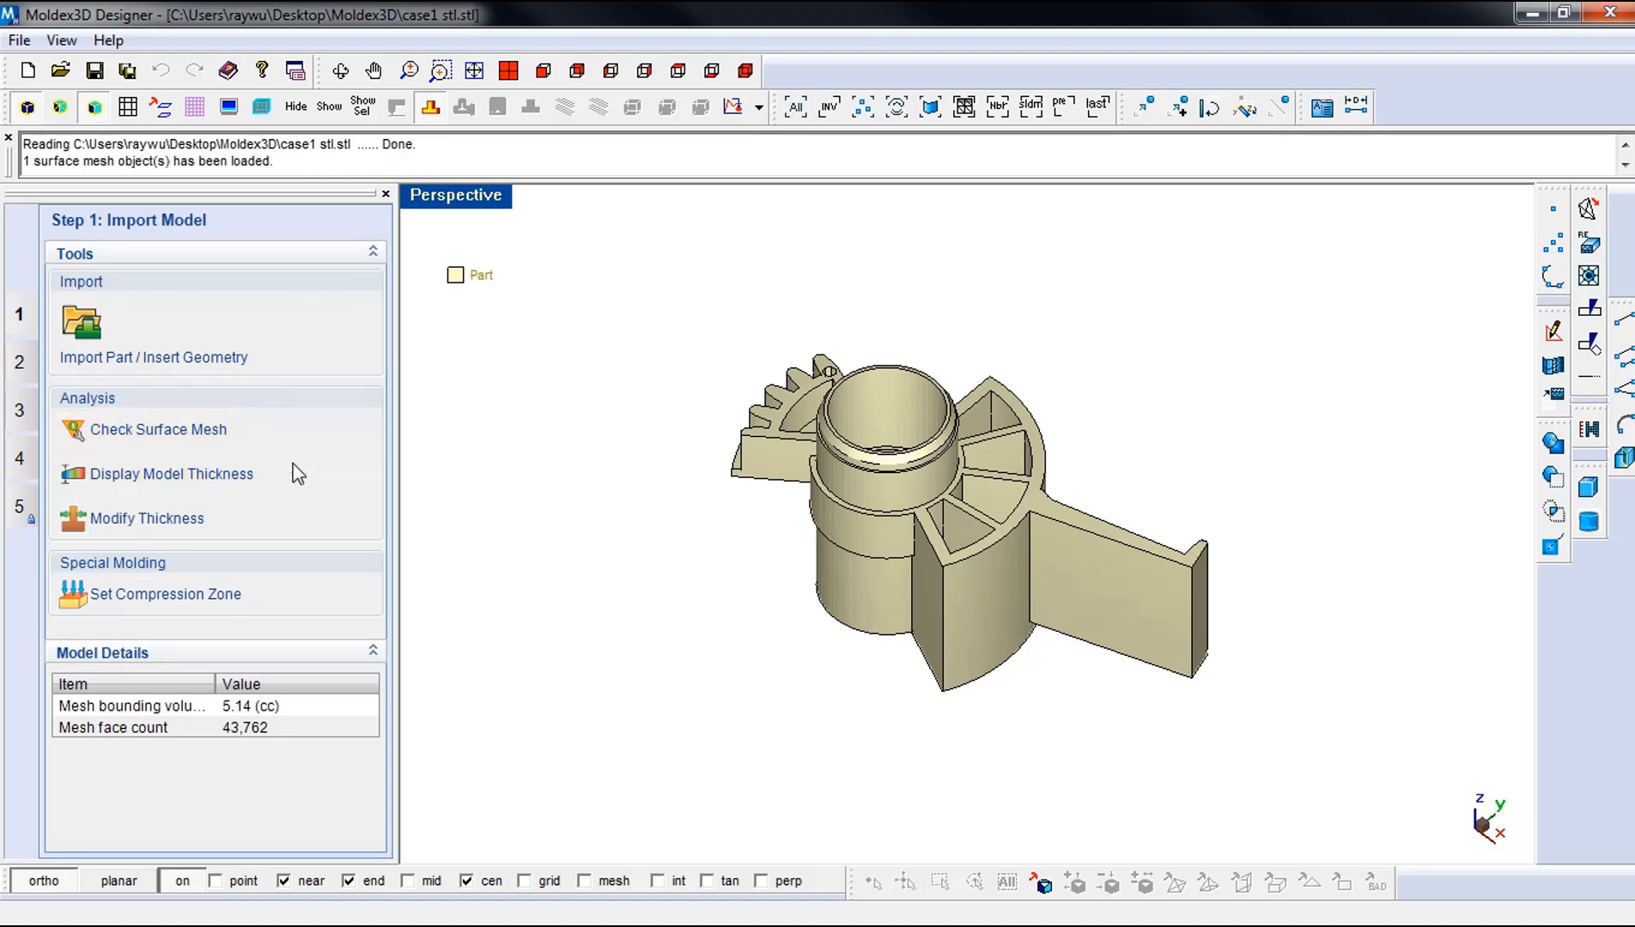
- Check the imported part's surface mesh for defects and display the model thickness
left_click(230, 440)
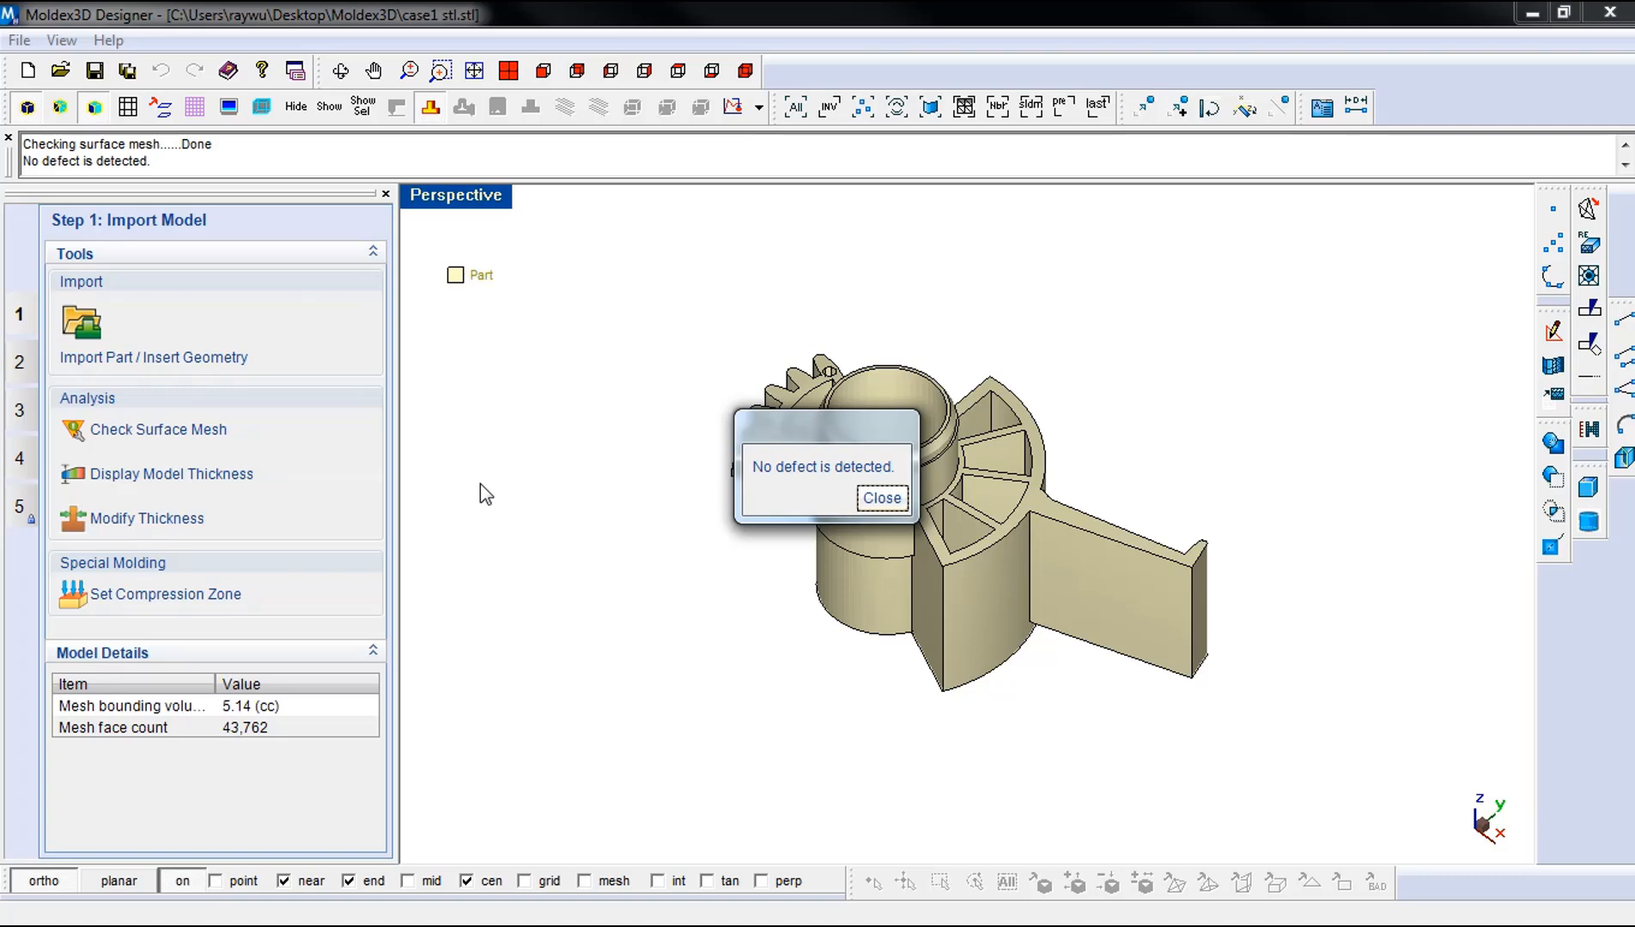
left_click(866, 503)
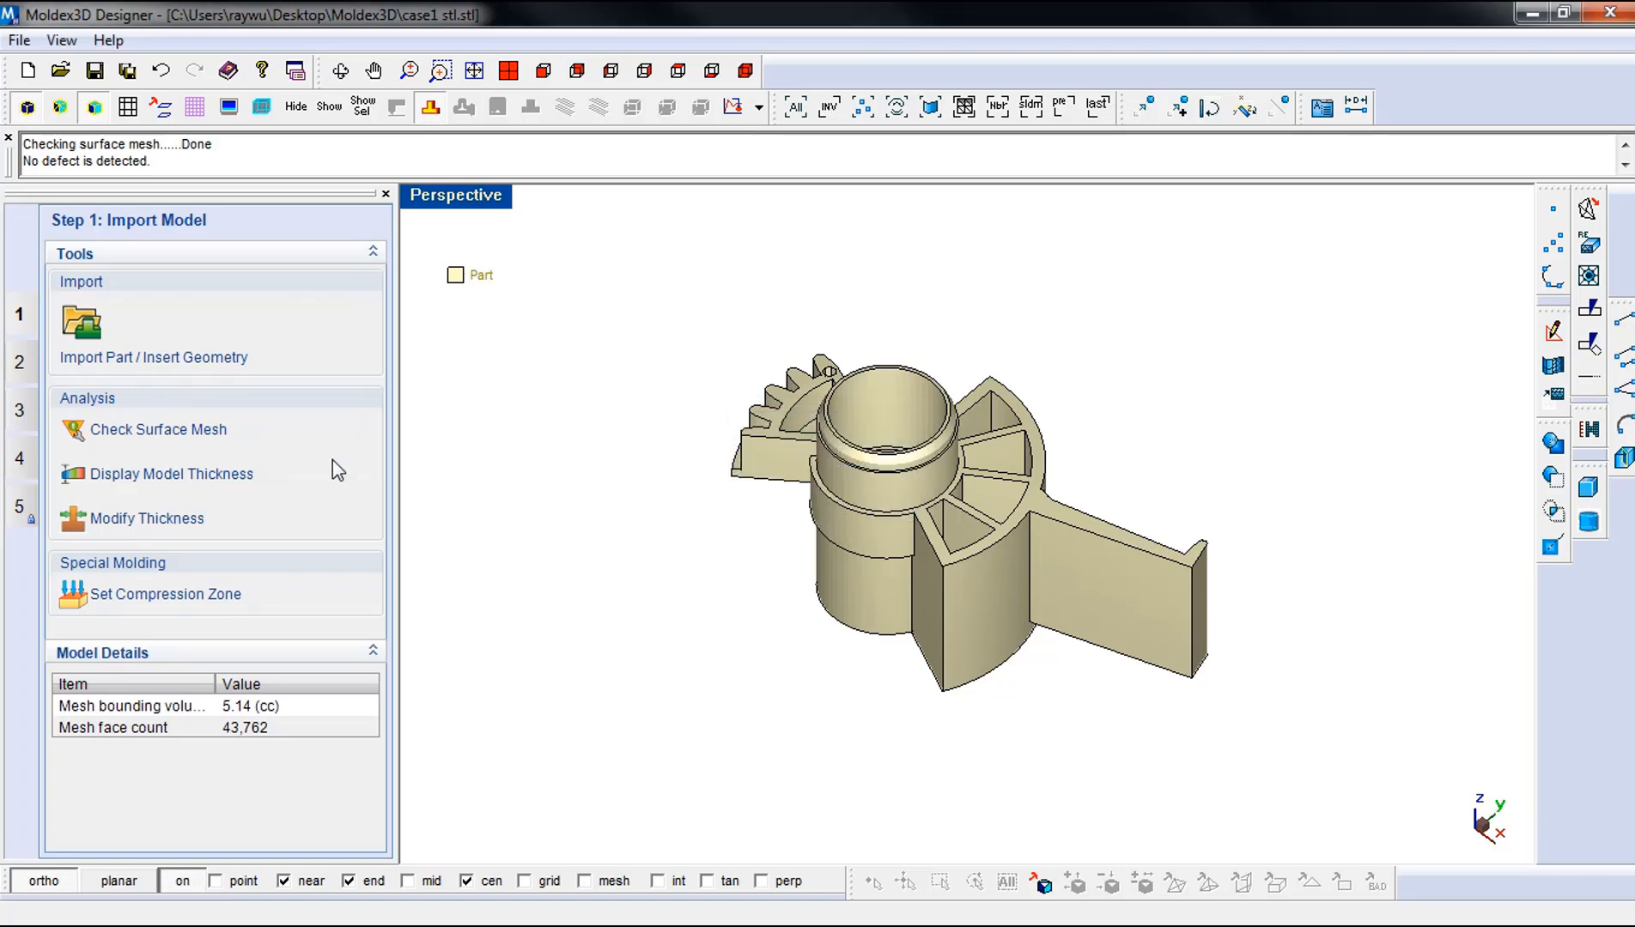
left_click(205, 490)
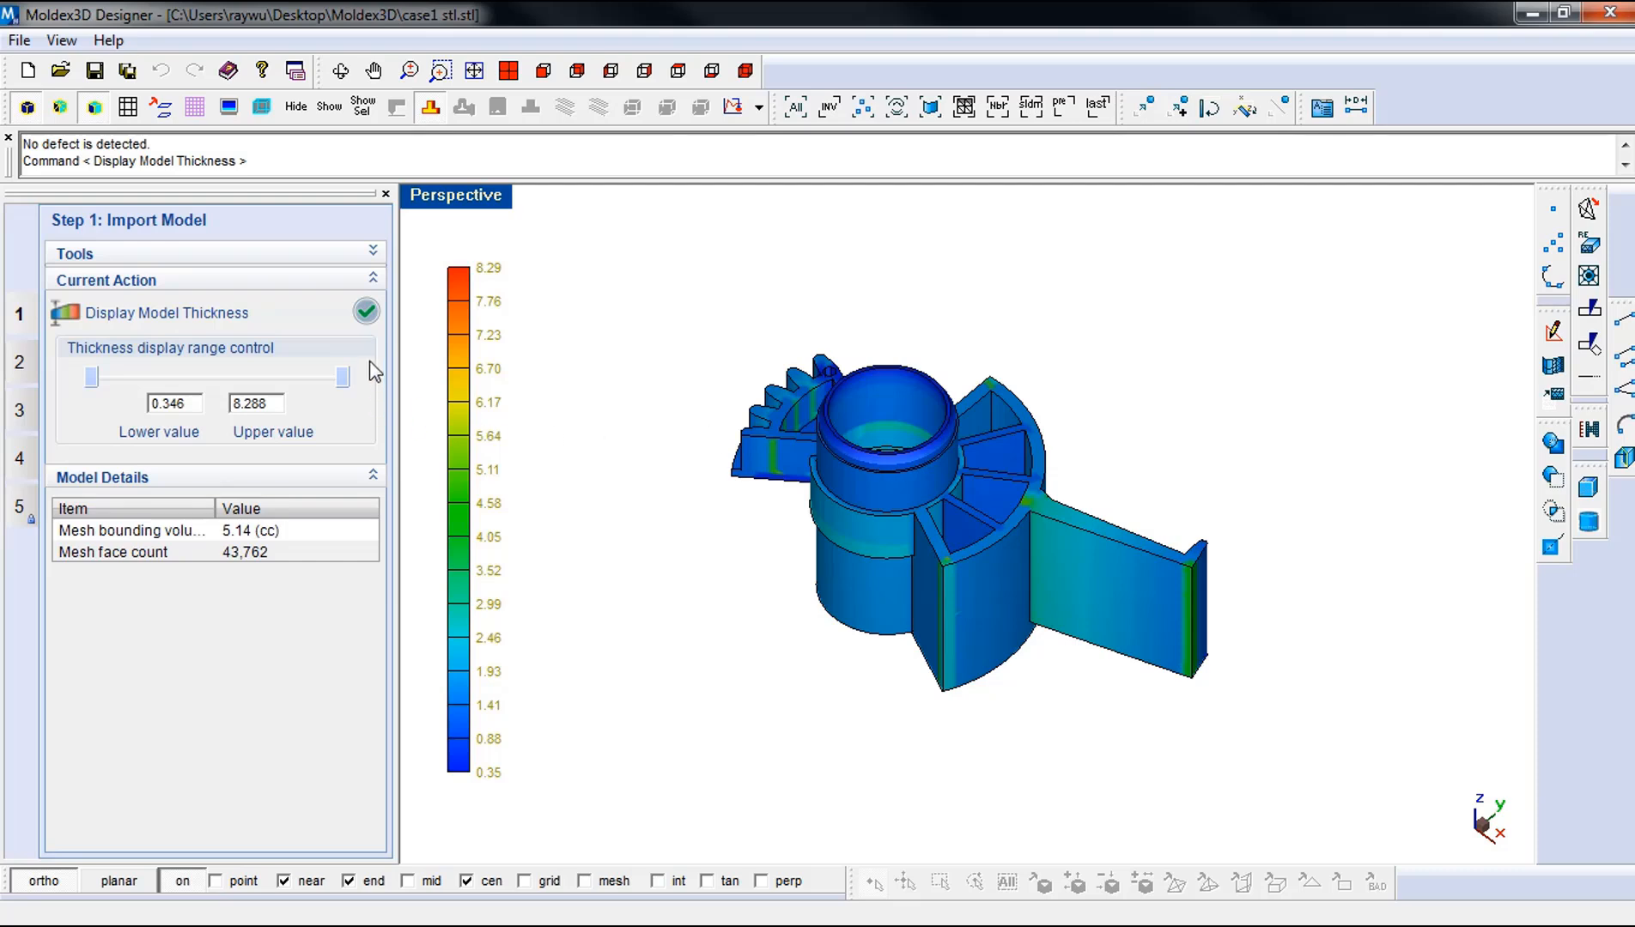
left_click(367, 314)
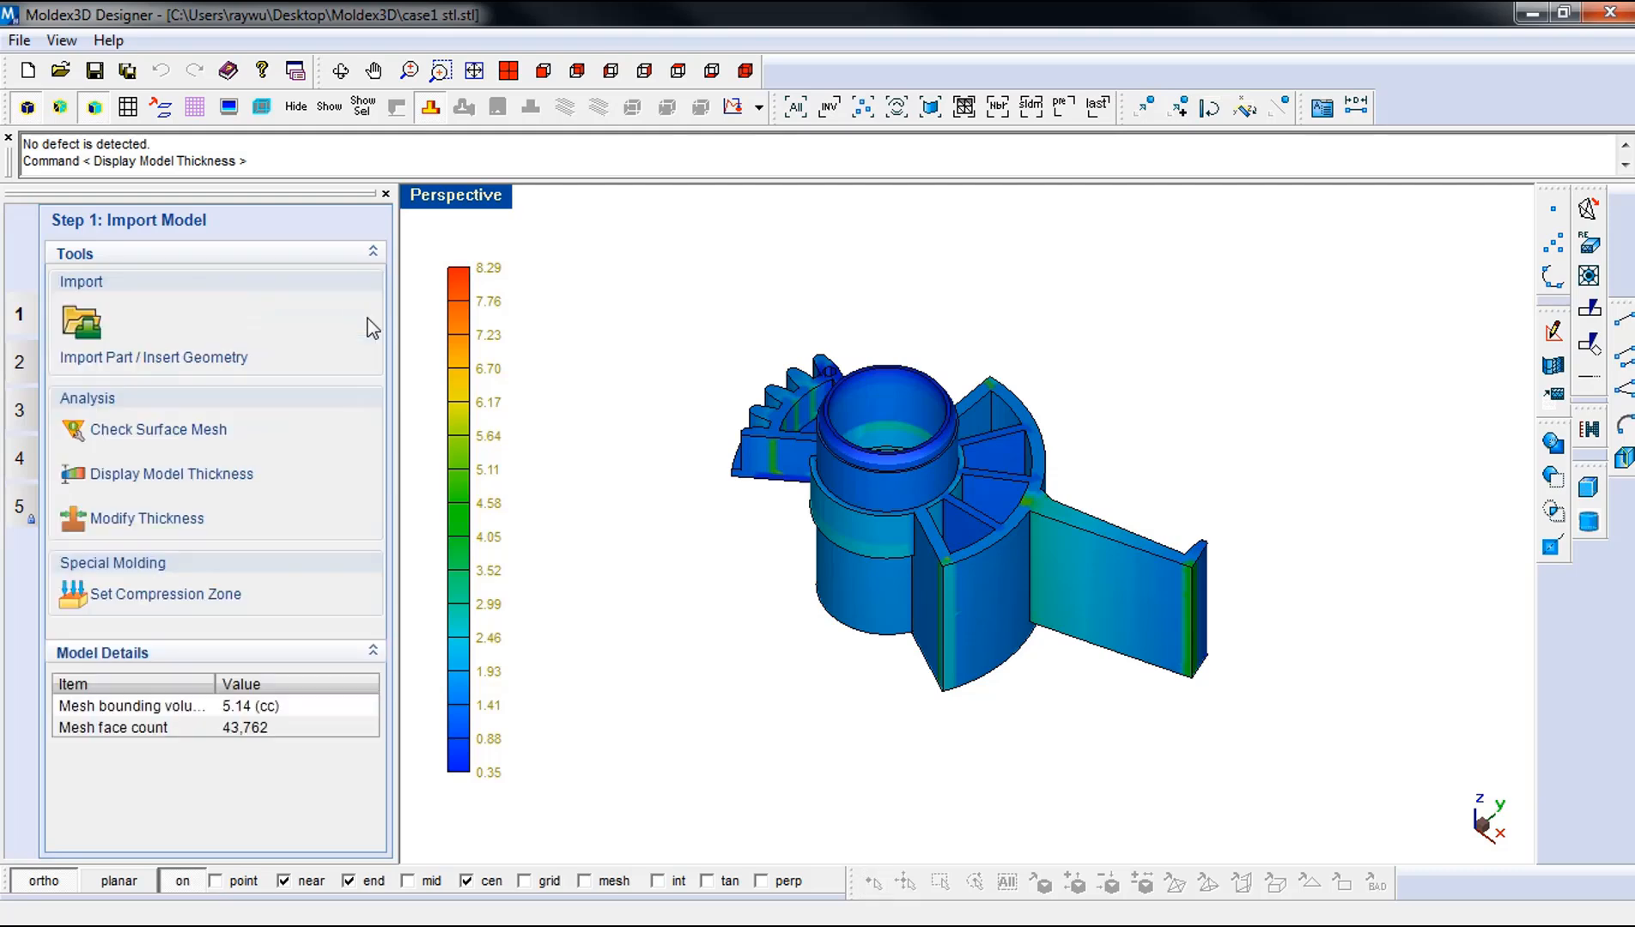
- Go to building the runner system and place a one-point pin gate on the upper rim where the flat arm joins the ribbed sector
left_click(32, 370)
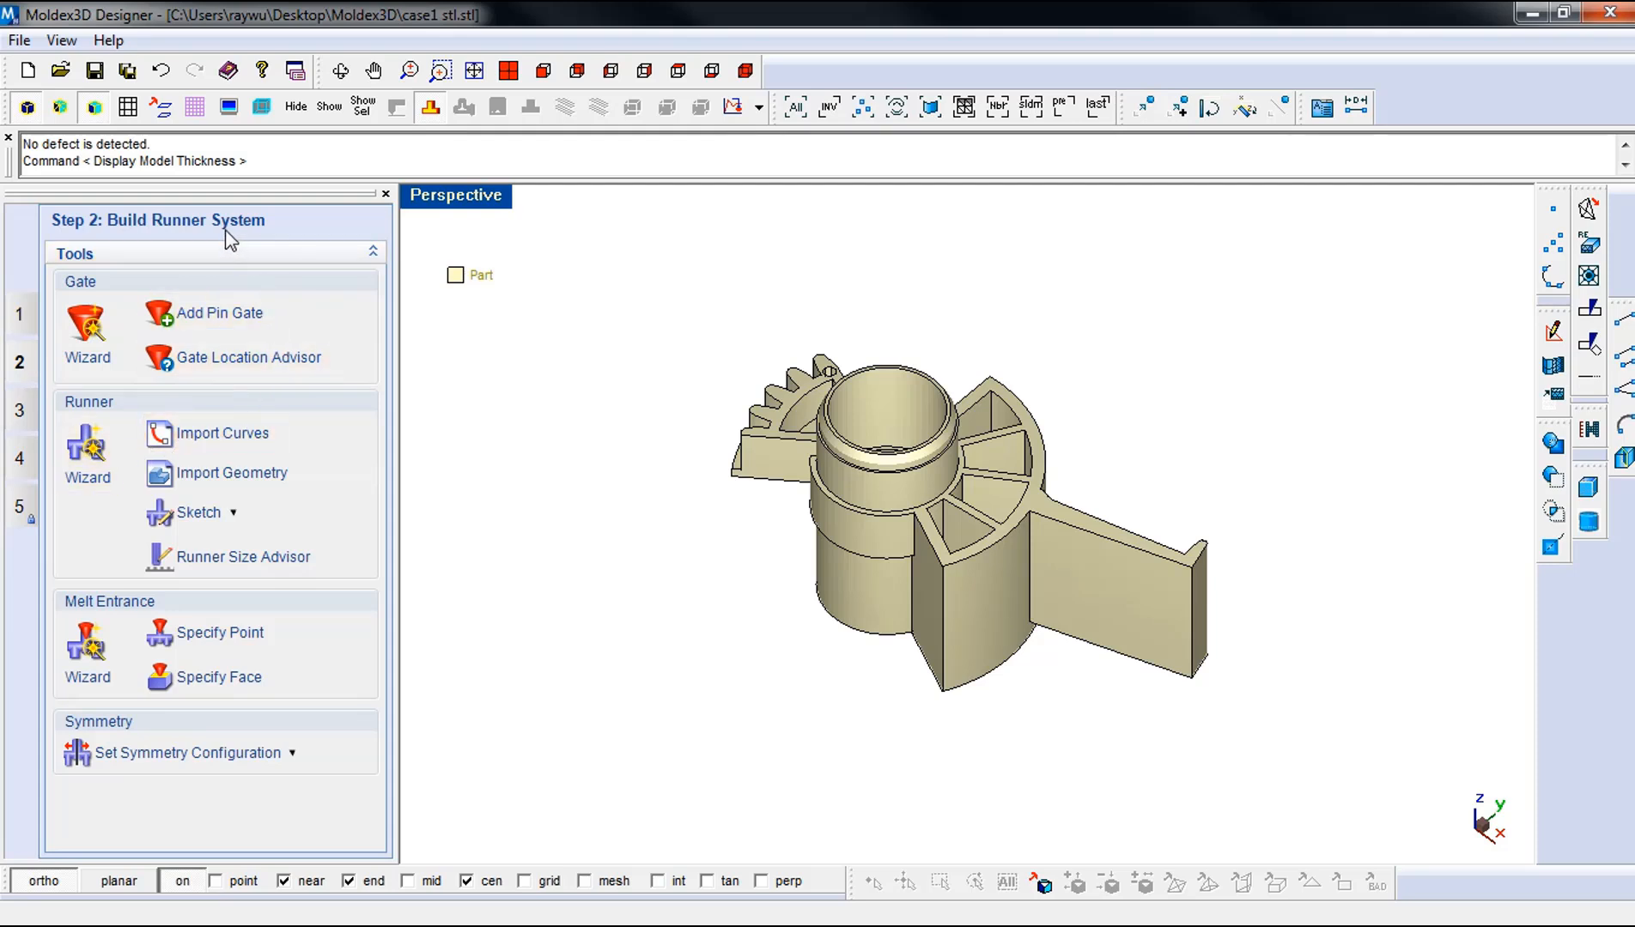
left_click(105, 328)
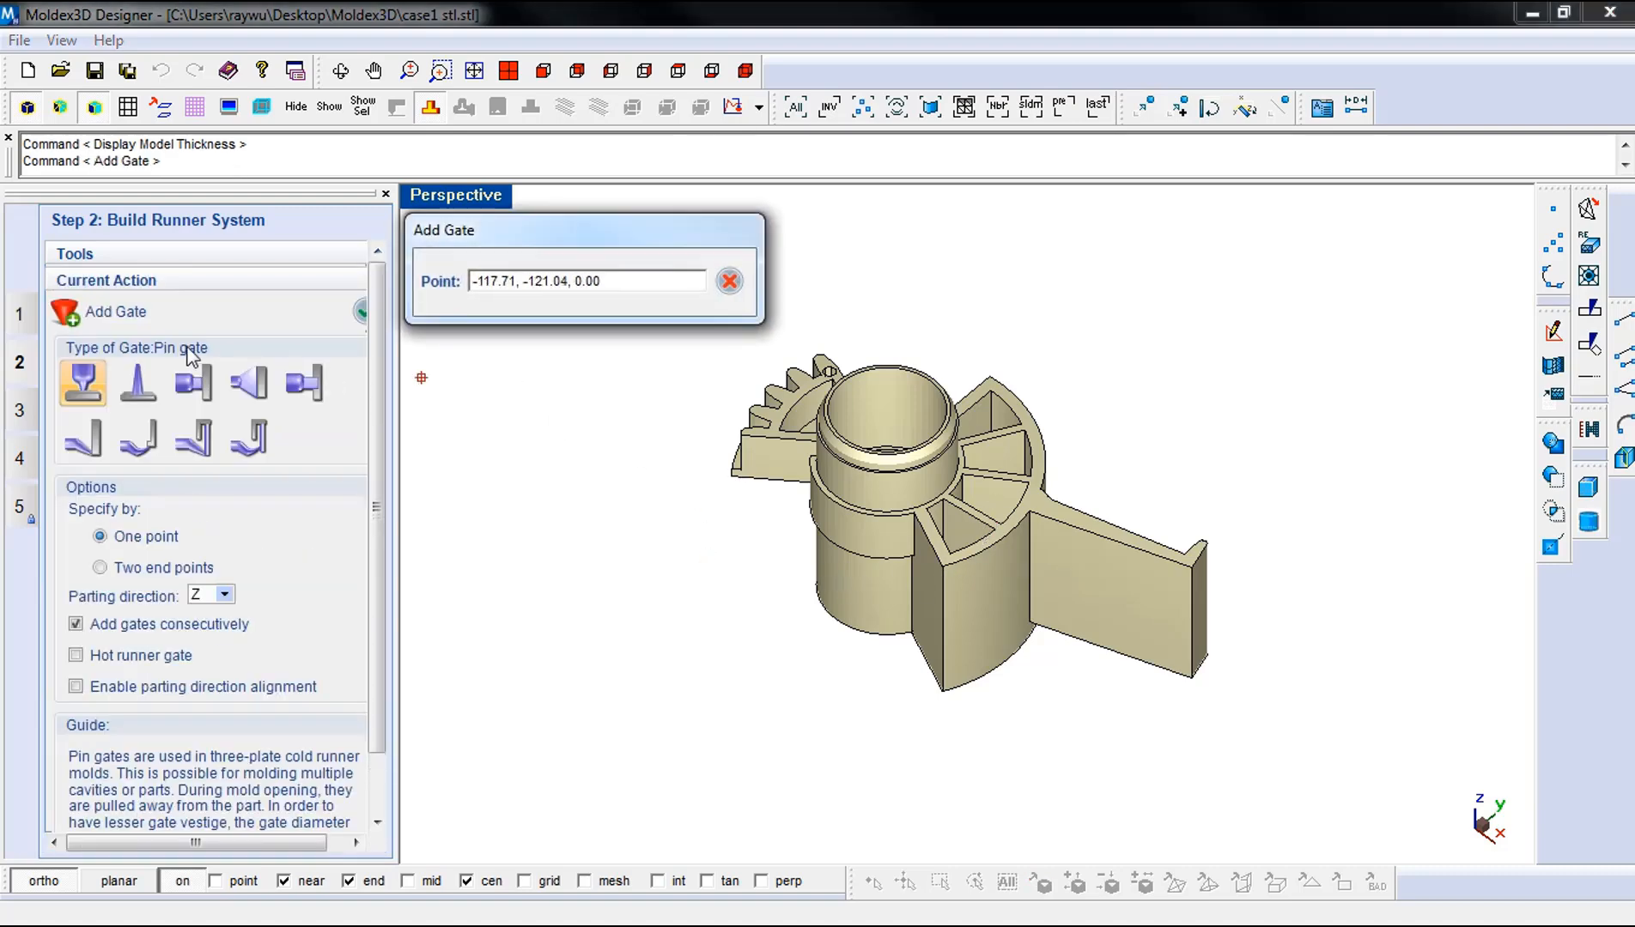
scroll(1044, 506, "up", 5)
scroll(1022, 512, "up", 4)
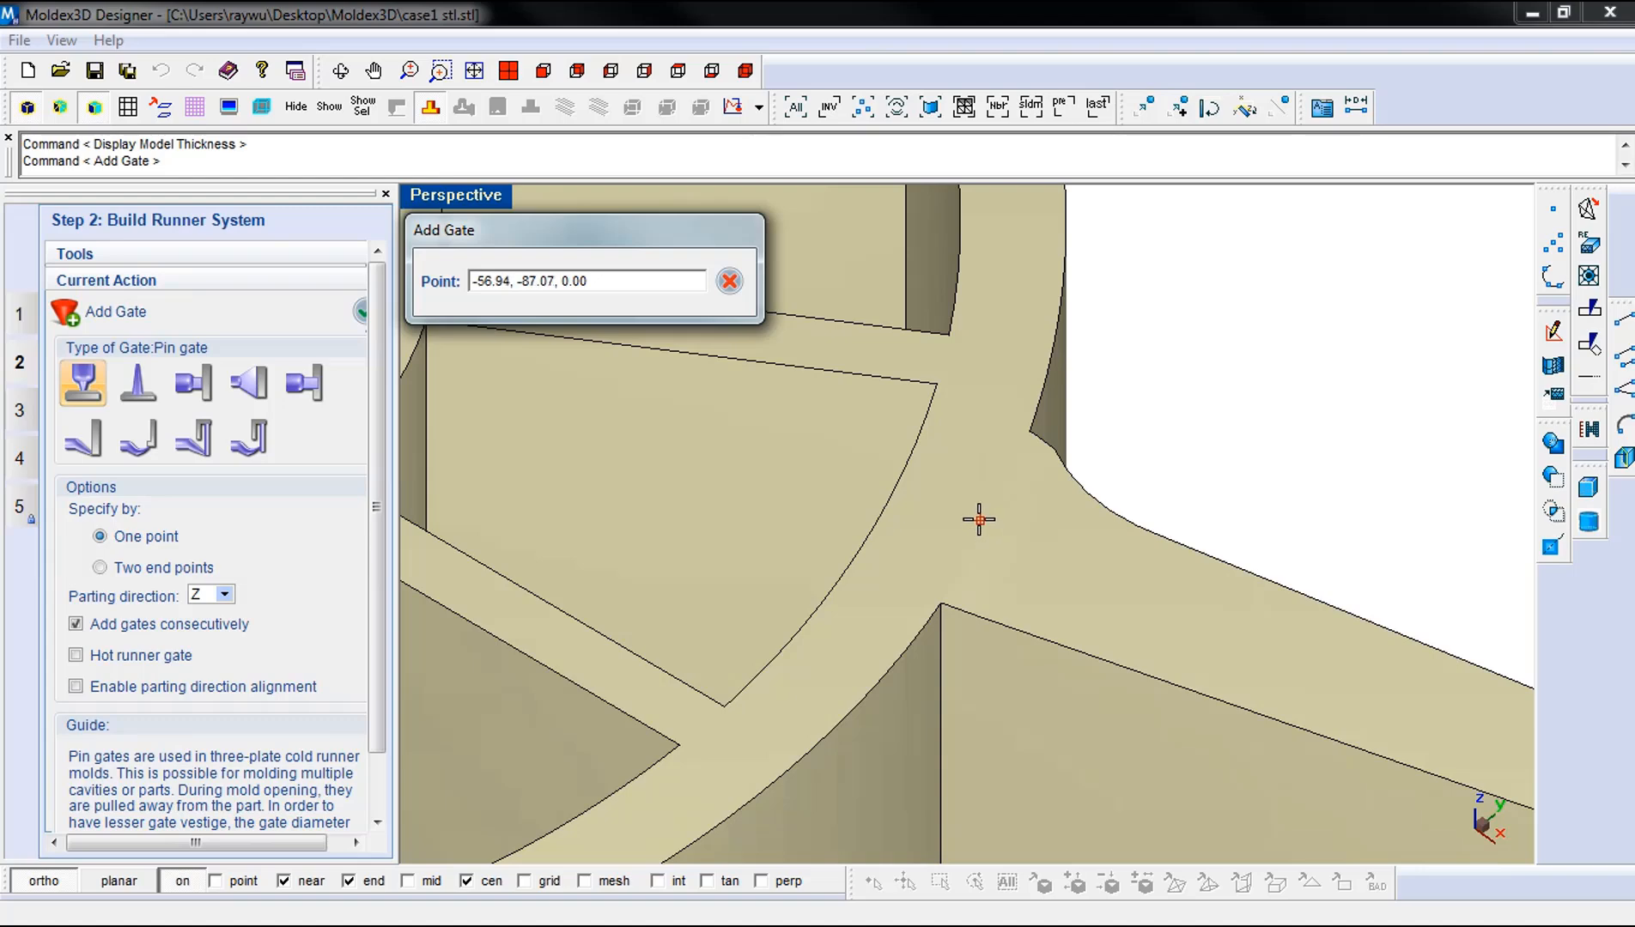
left_click(979, 519)
scroll(1014, 535, "down", 3)
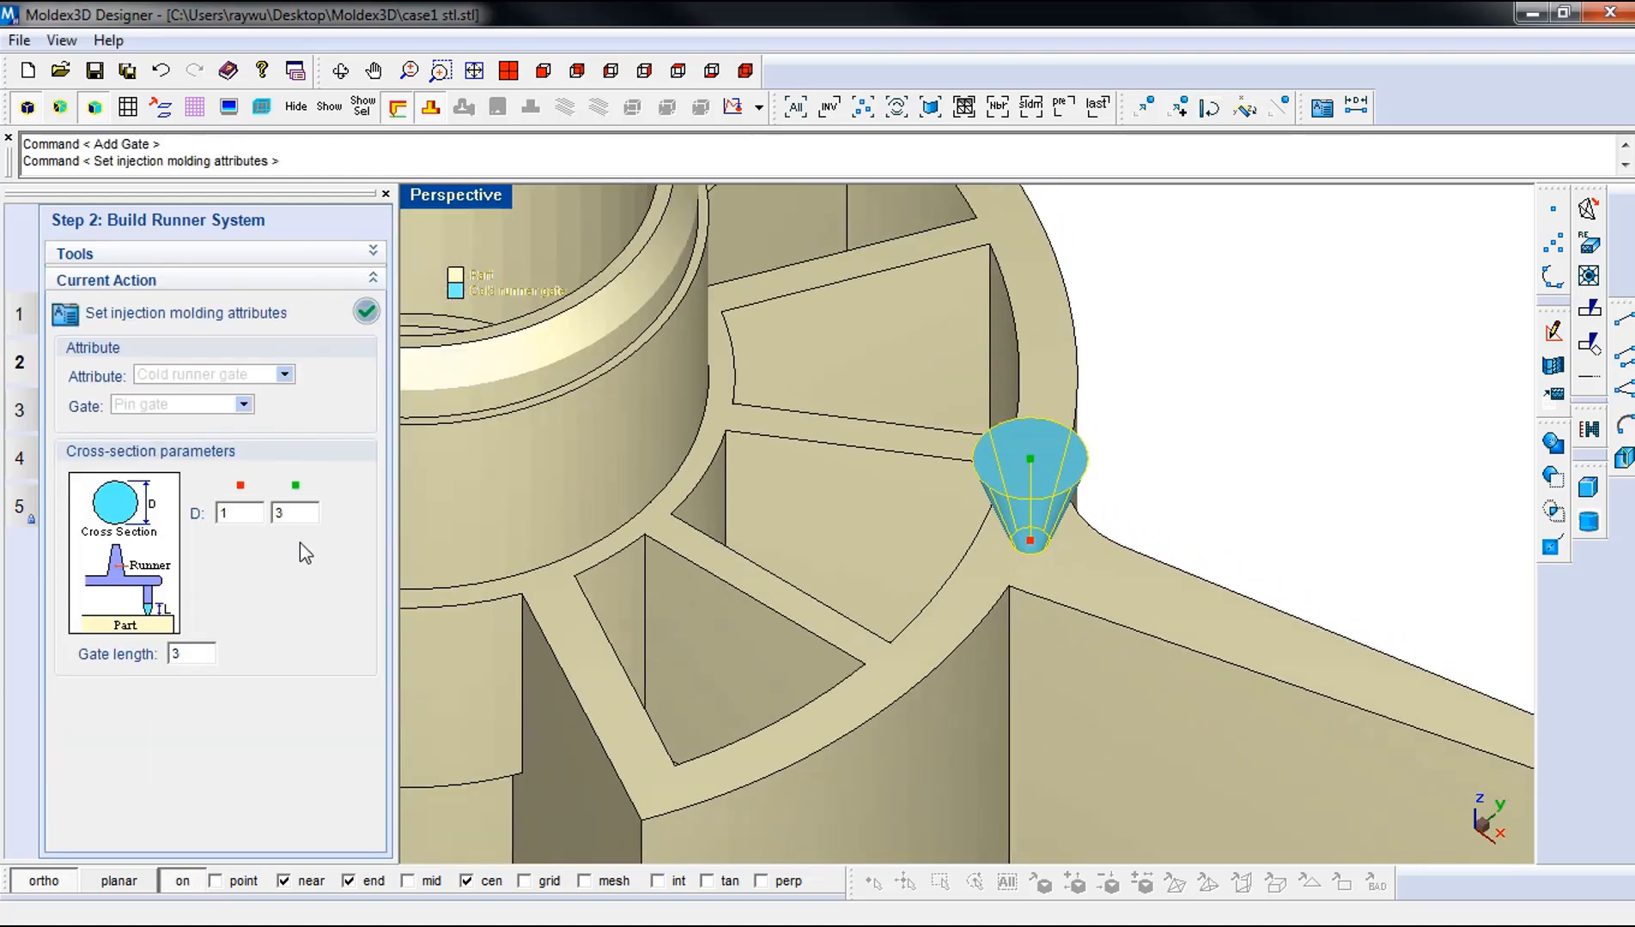
- Set the pin gate's end diameters to 1.2 at the part and 4 at the runner side
double_click(222, 514)
type("1.2")
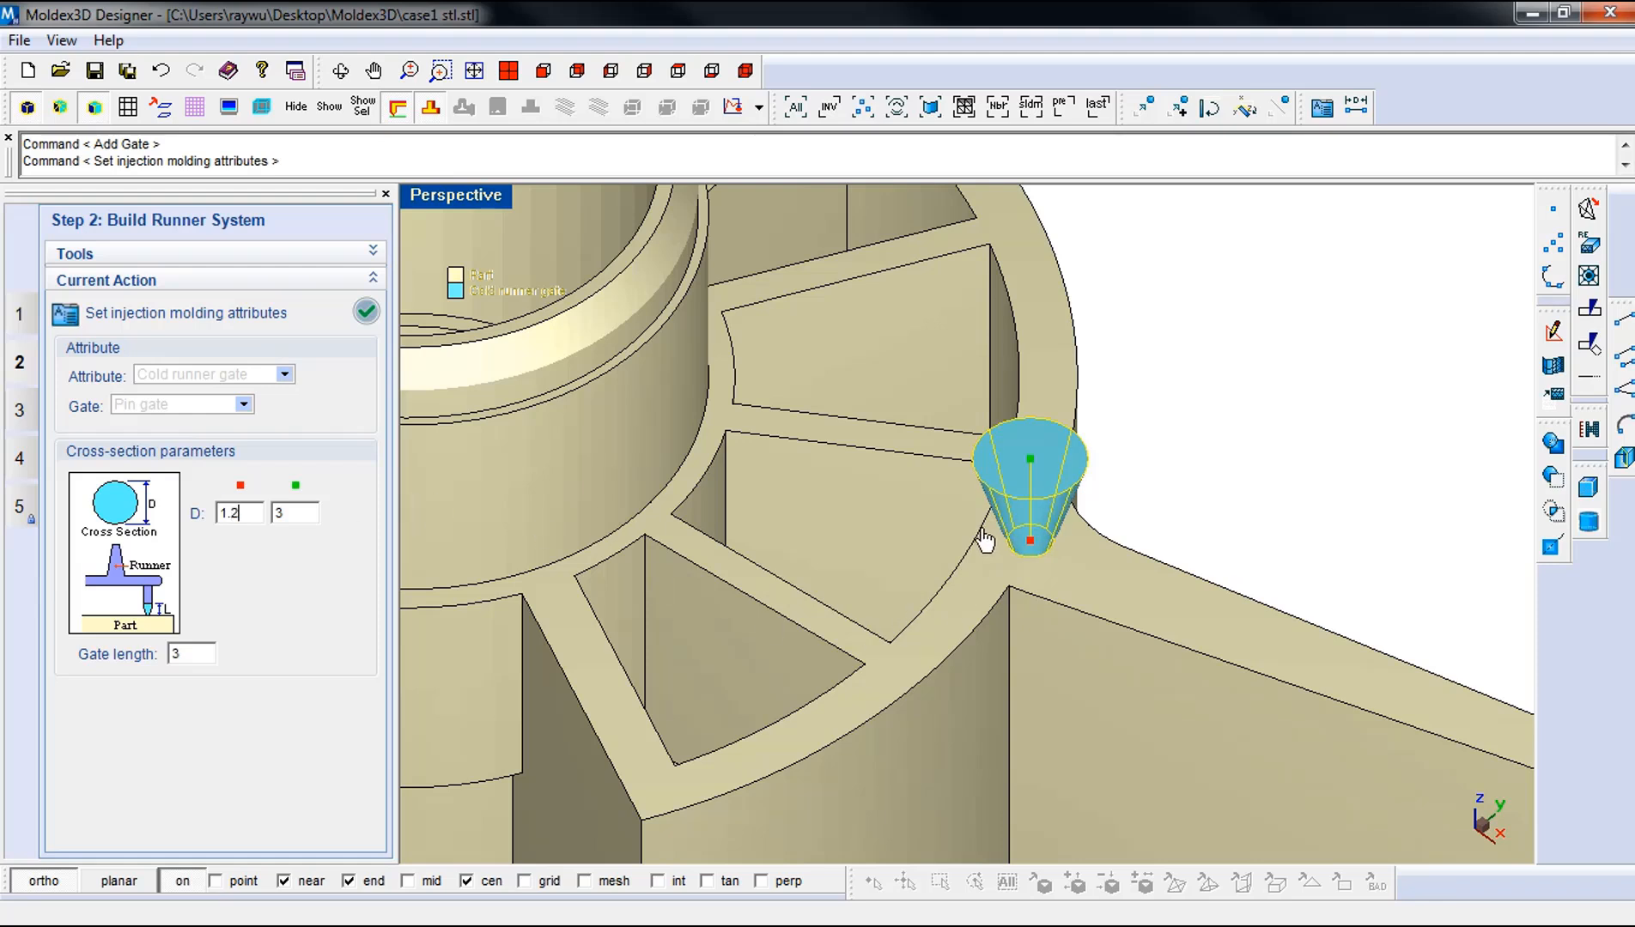
key("Tab")
type("4")
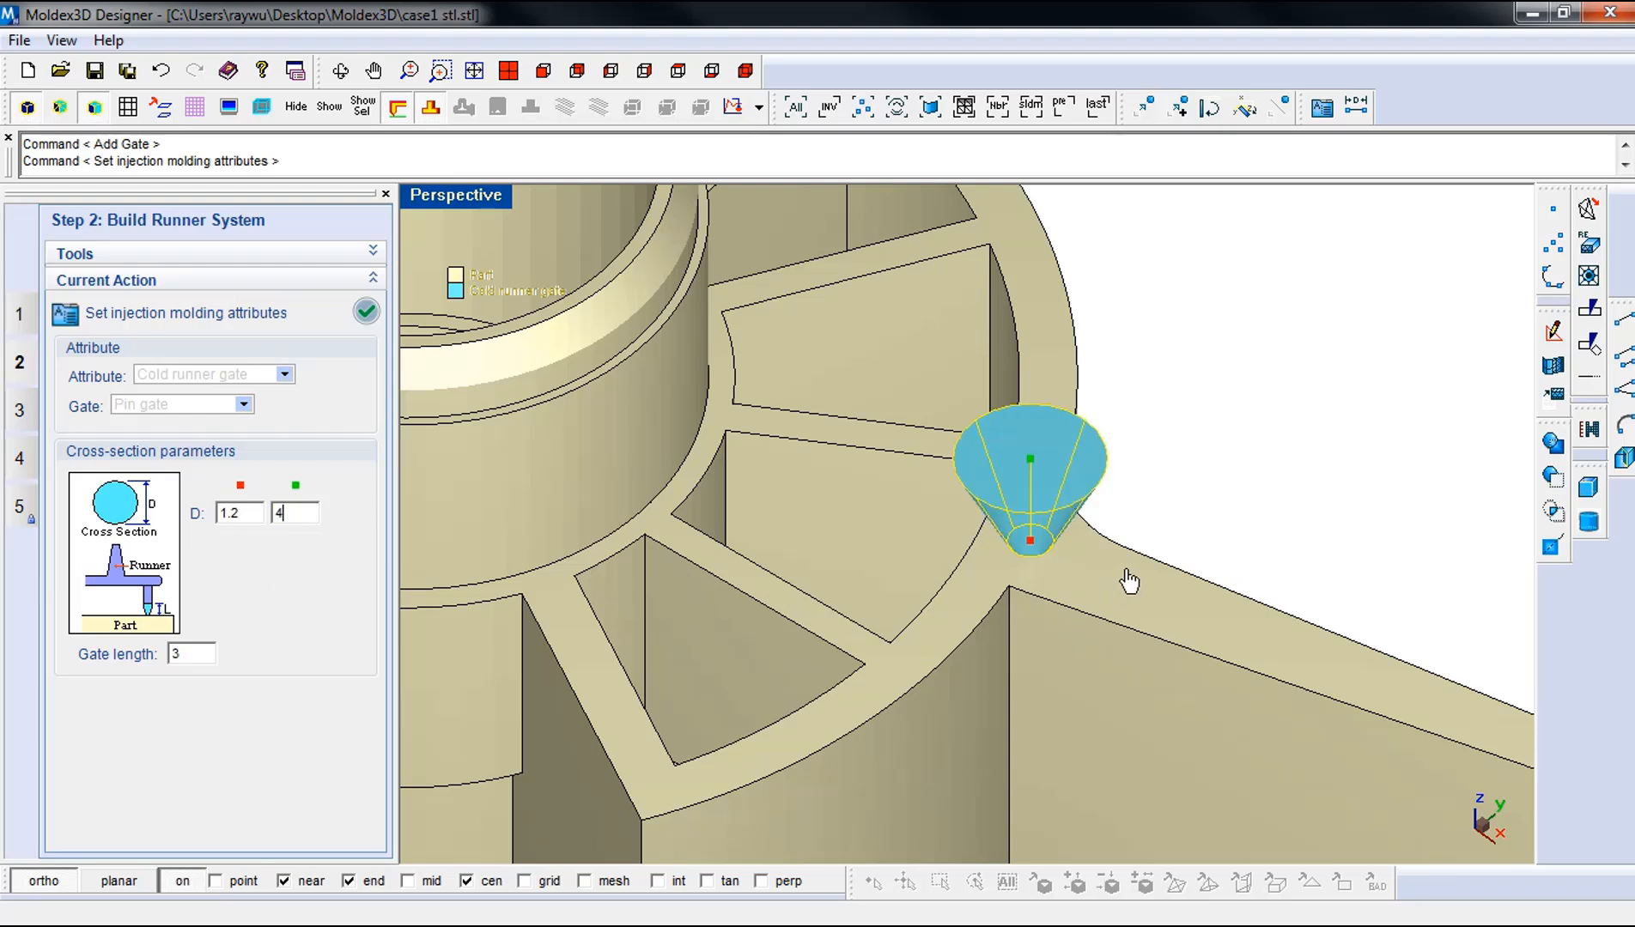
left_click(370, 315)
- Place a second pin gate on the upper face of the gear-tooth segment and finish adding gates
scroll(912, 616, "down", 6)
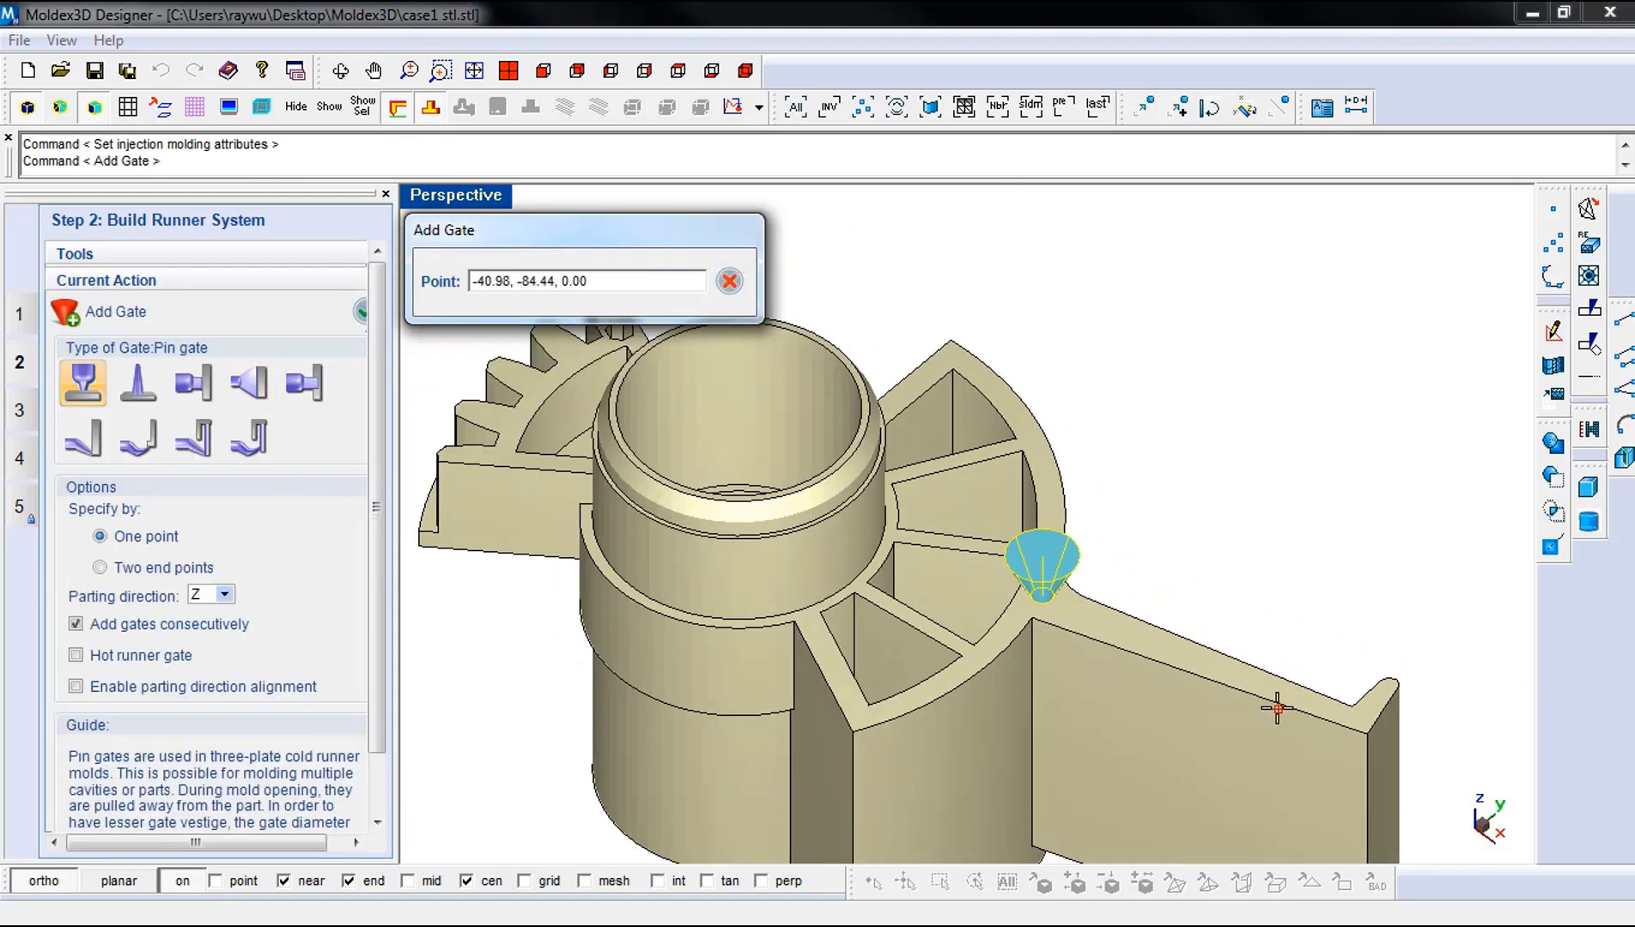
scroll(905, 615, "up", 4)
scroll(906, 614, "up", 3)
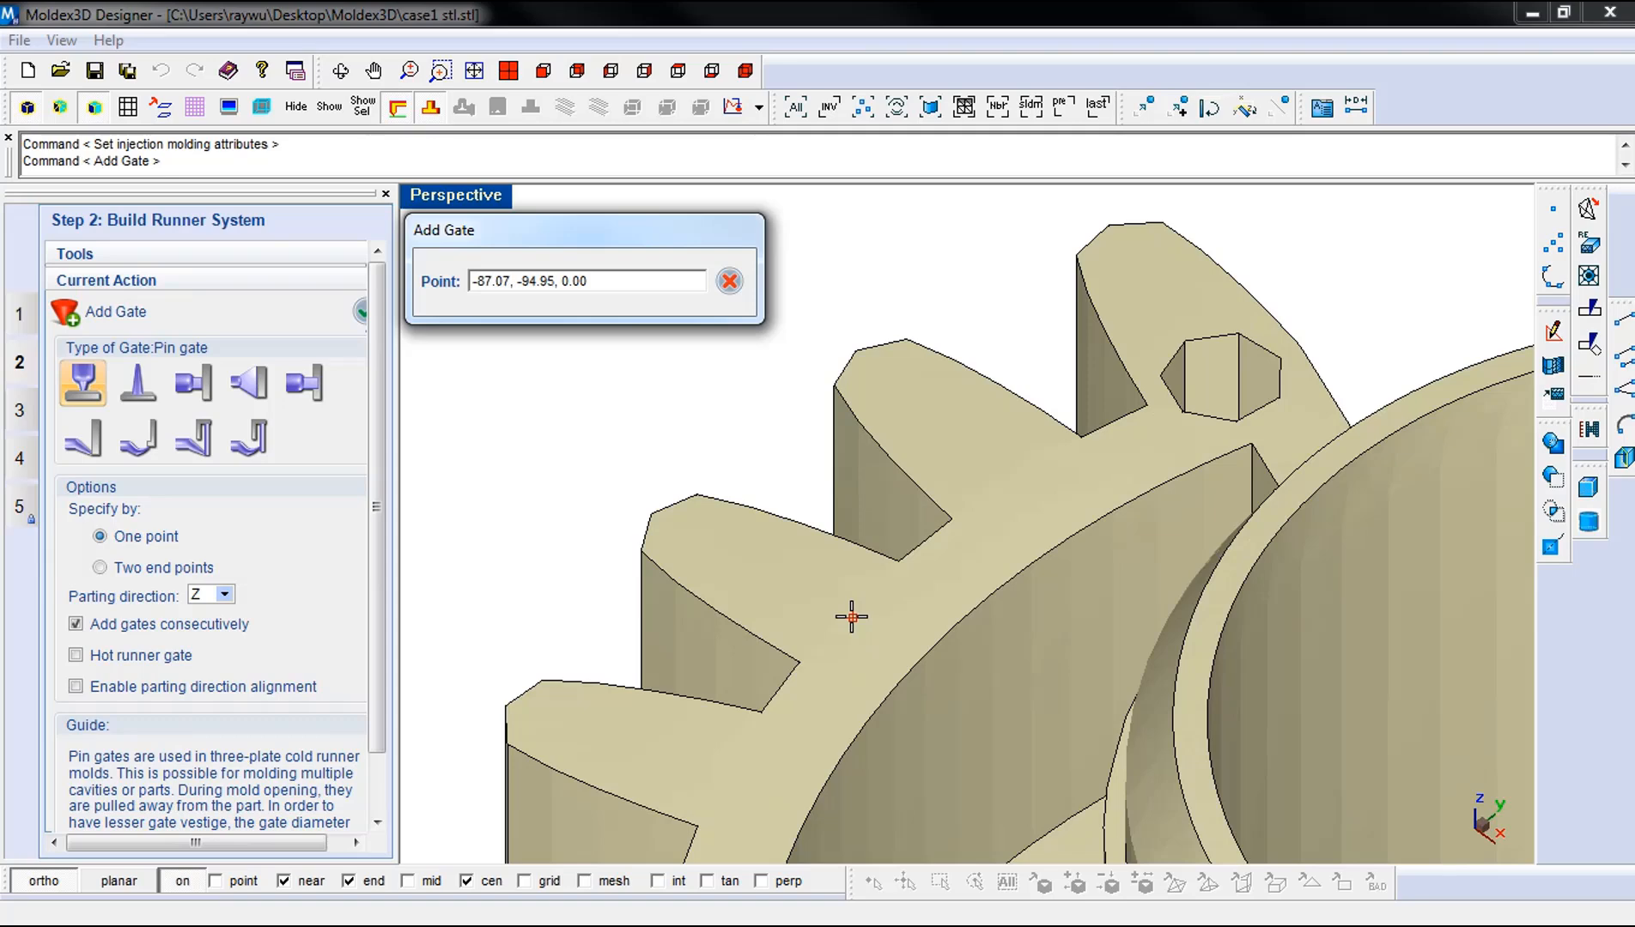
left_click(851, 617)
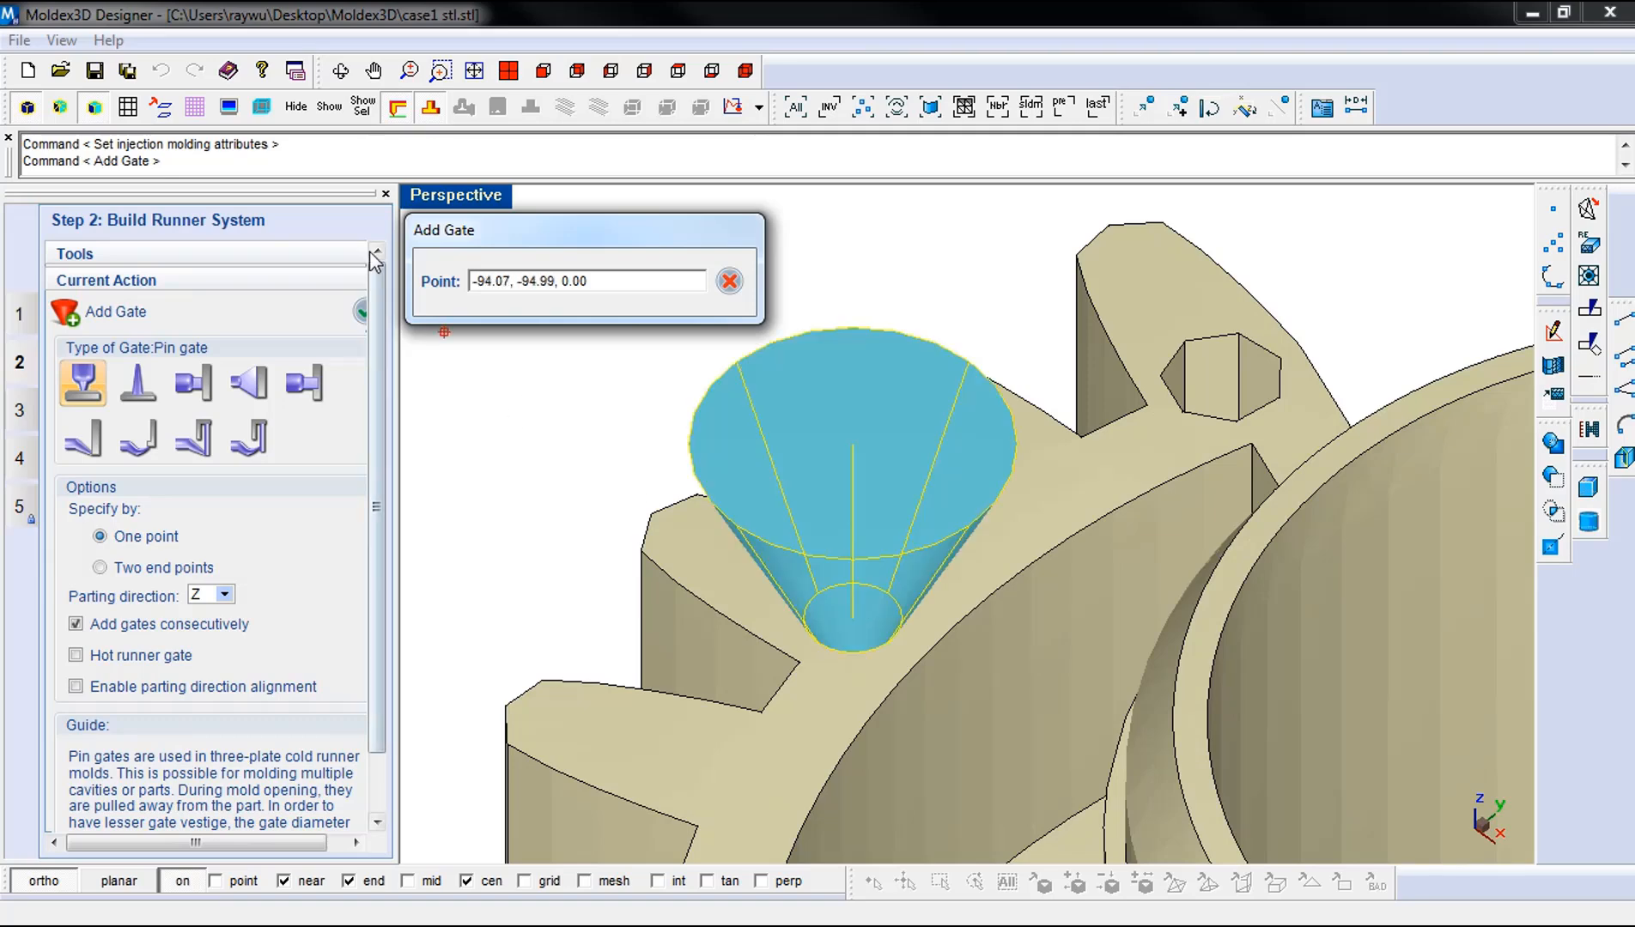
scroll(437, 383, "down", 2)
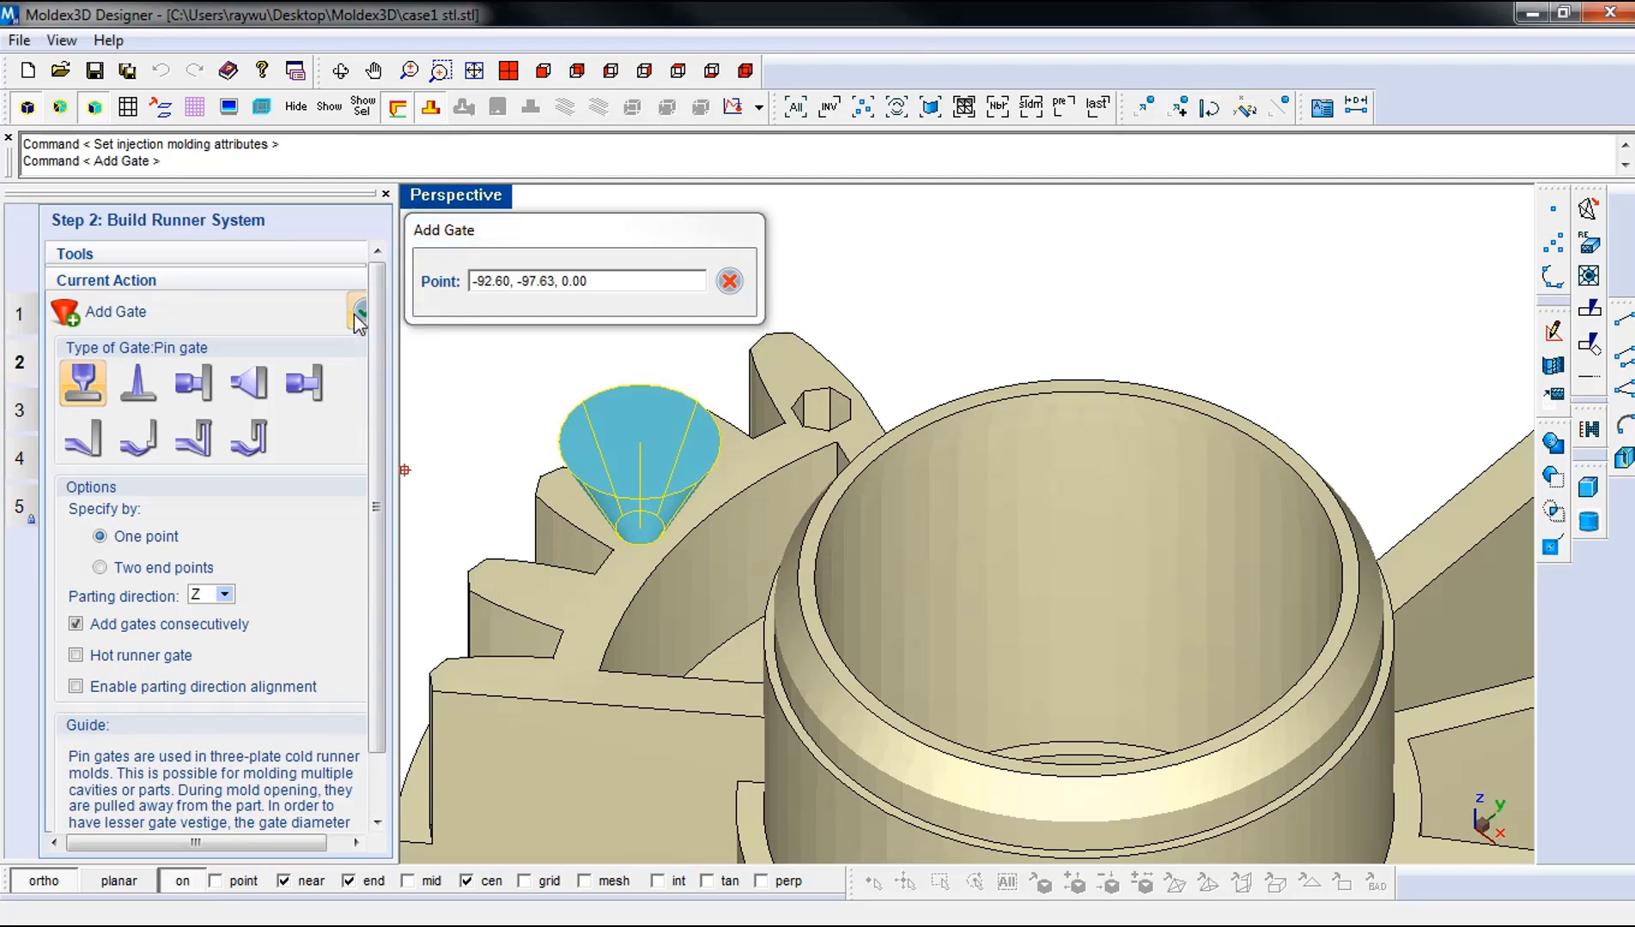
left_click(358, 314)
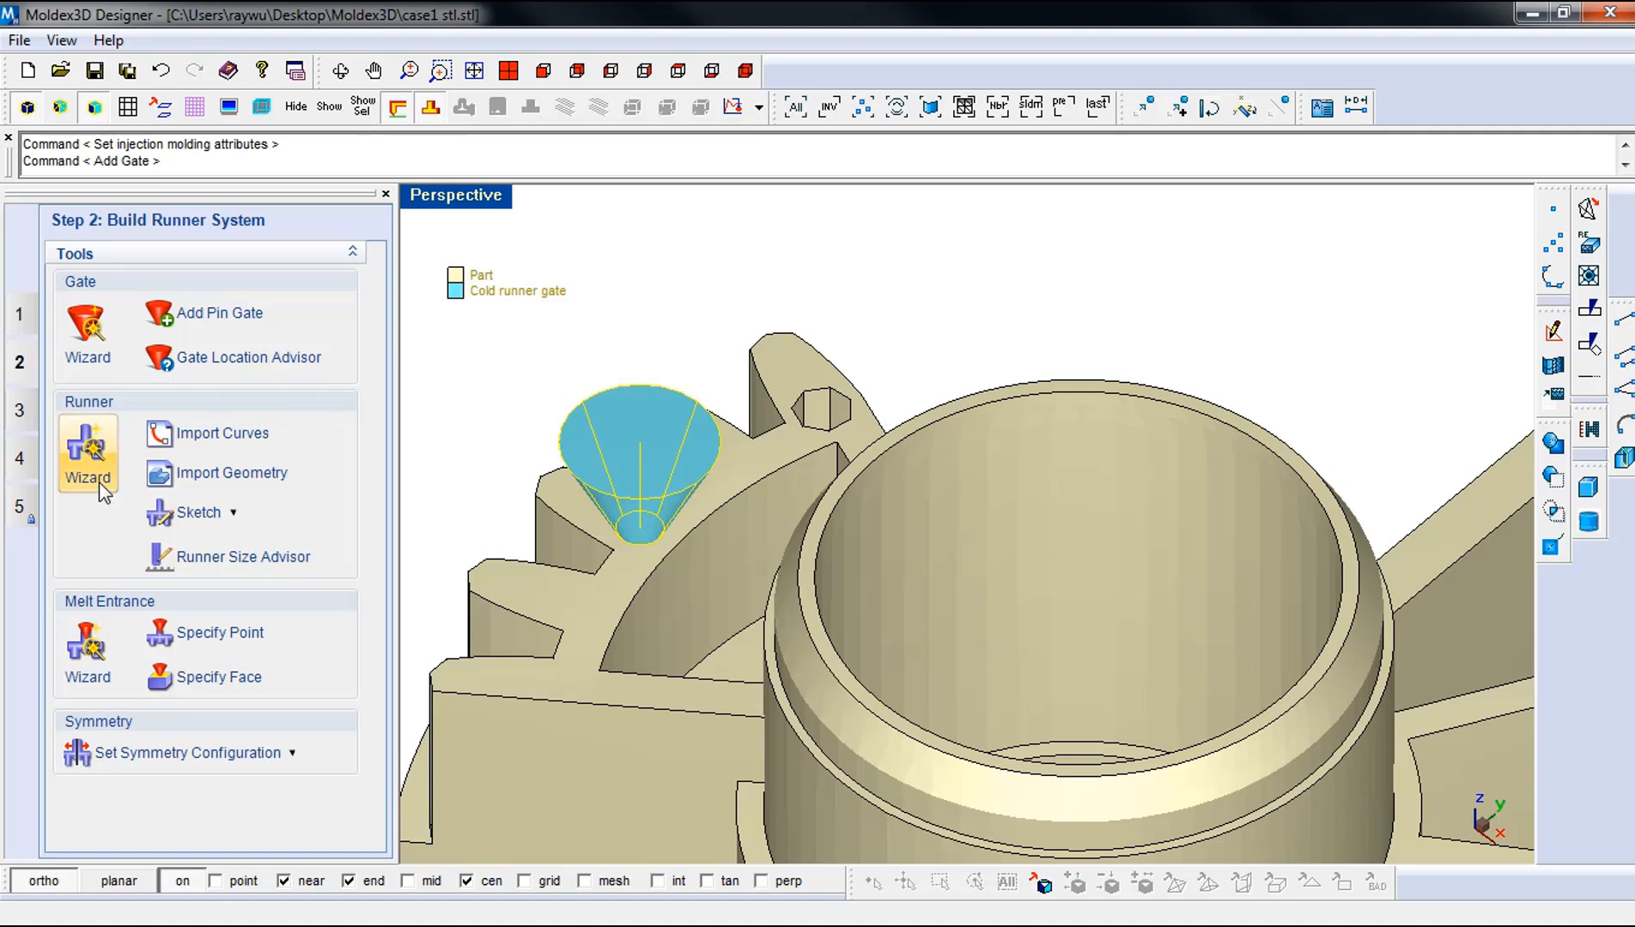
- Generate the cold runner system for the 3-plate mold with the Runner System Wizard, setting the parting plane distance PH to 30
scroll(601, 461, "down", 8)
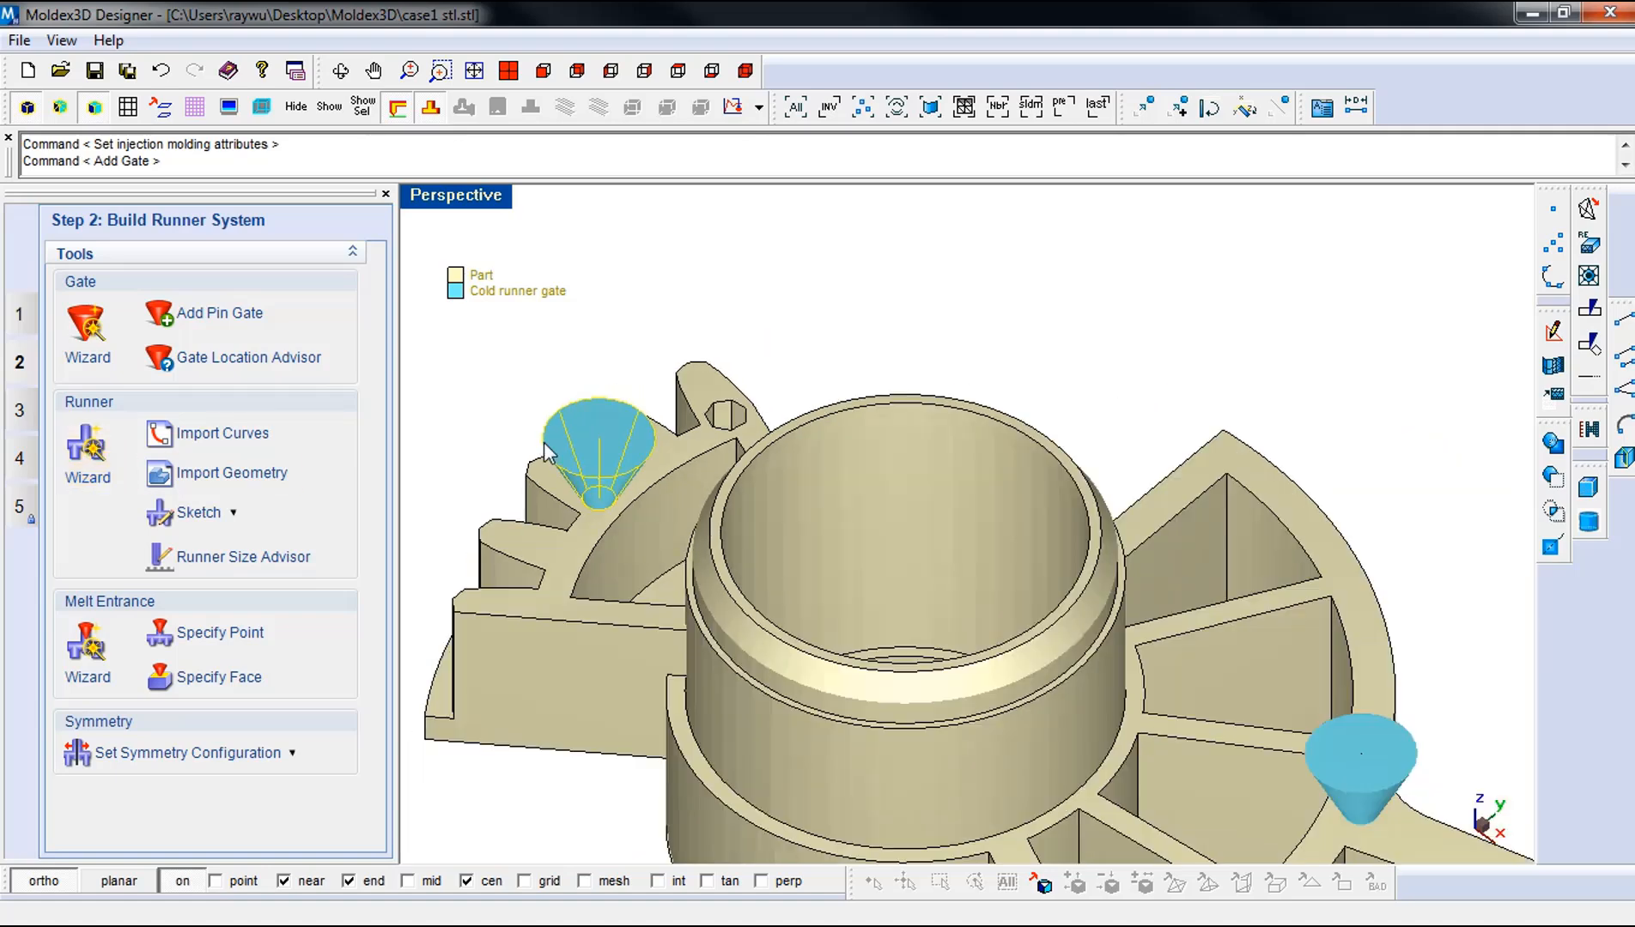
left_click(86, 459)
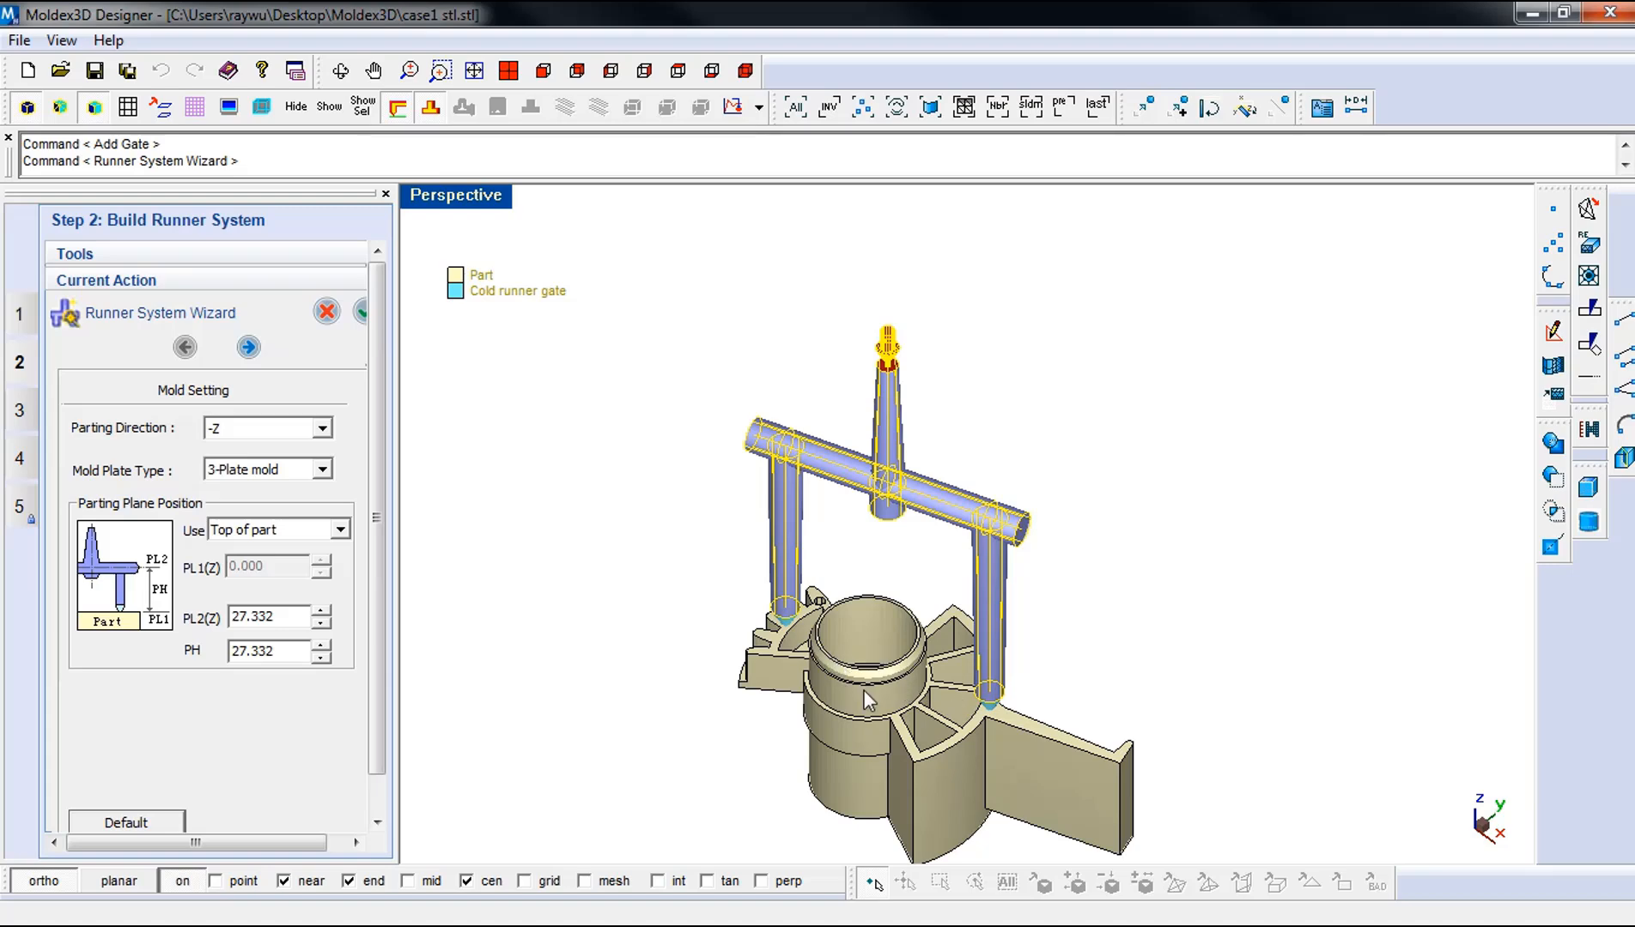
left_click(296, 651)
left_click_drag(299, 650, 215, 653)
type("30")
key("Return")
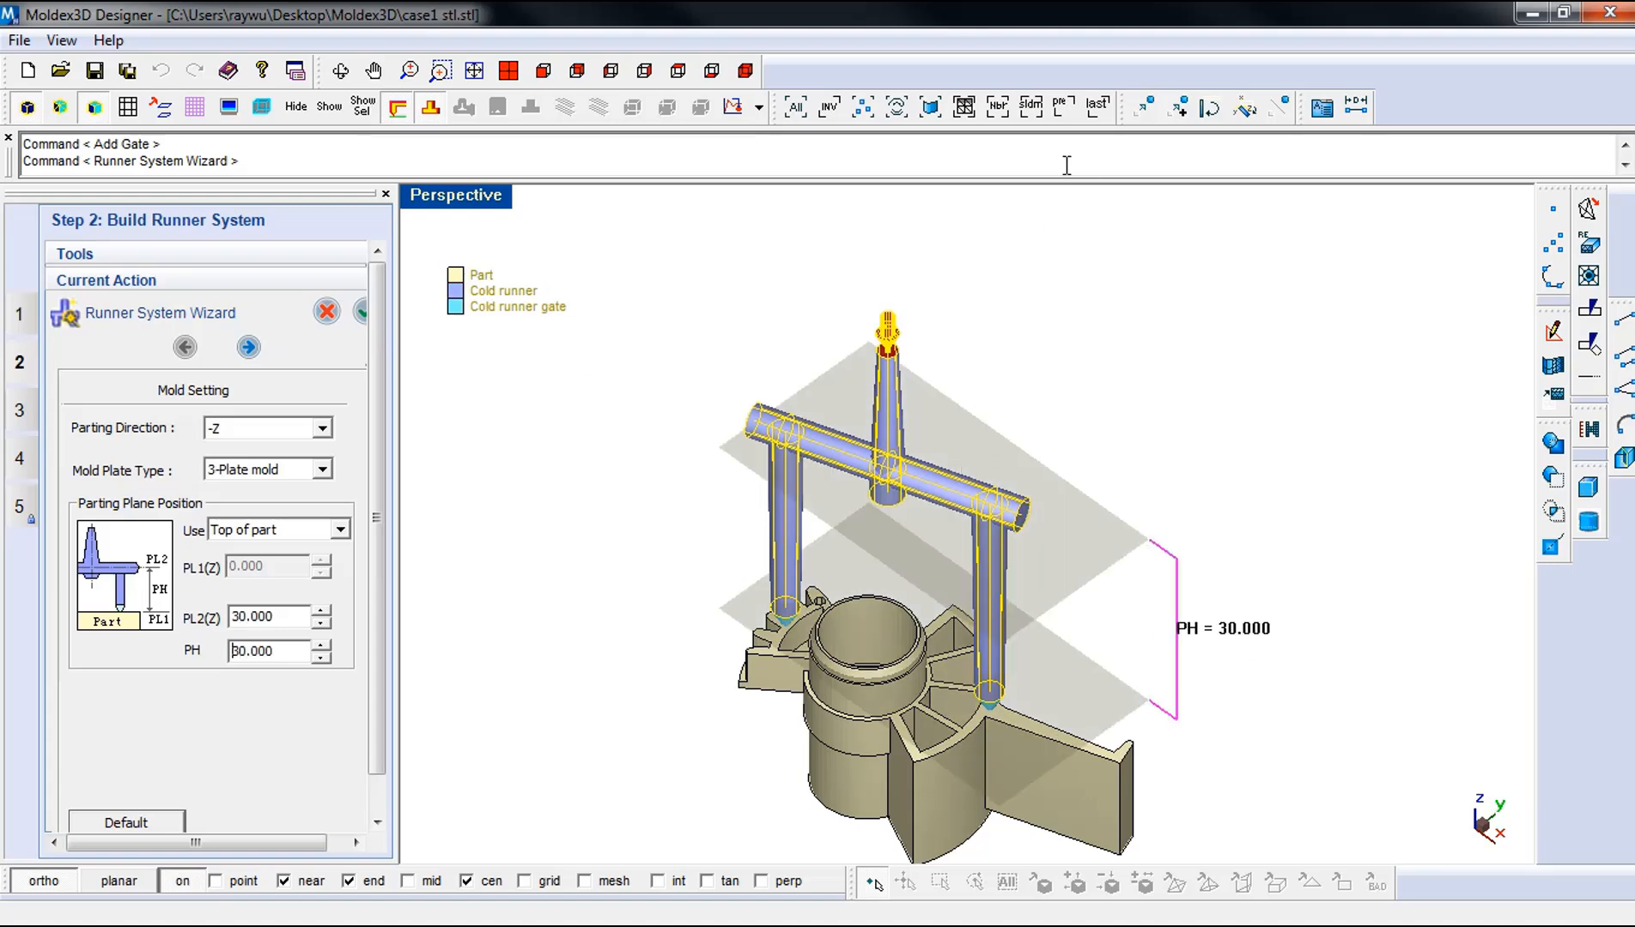
left_click(361, 312)
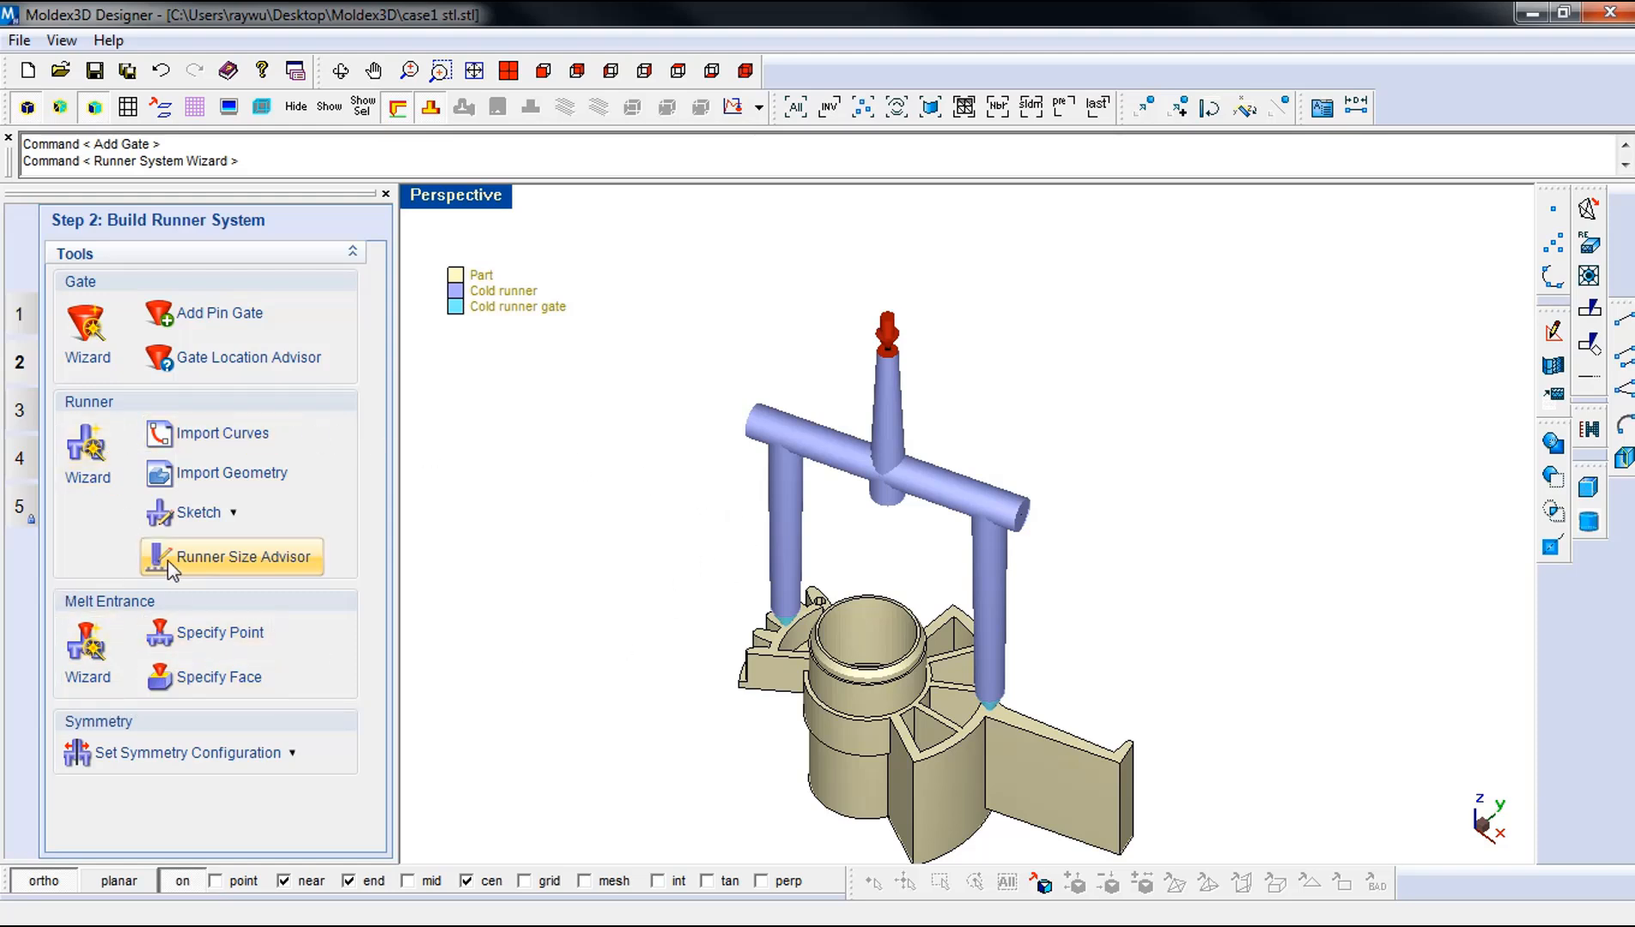
- Select the melt entrance node at the upper end of the sprue
right_click(894, 347)
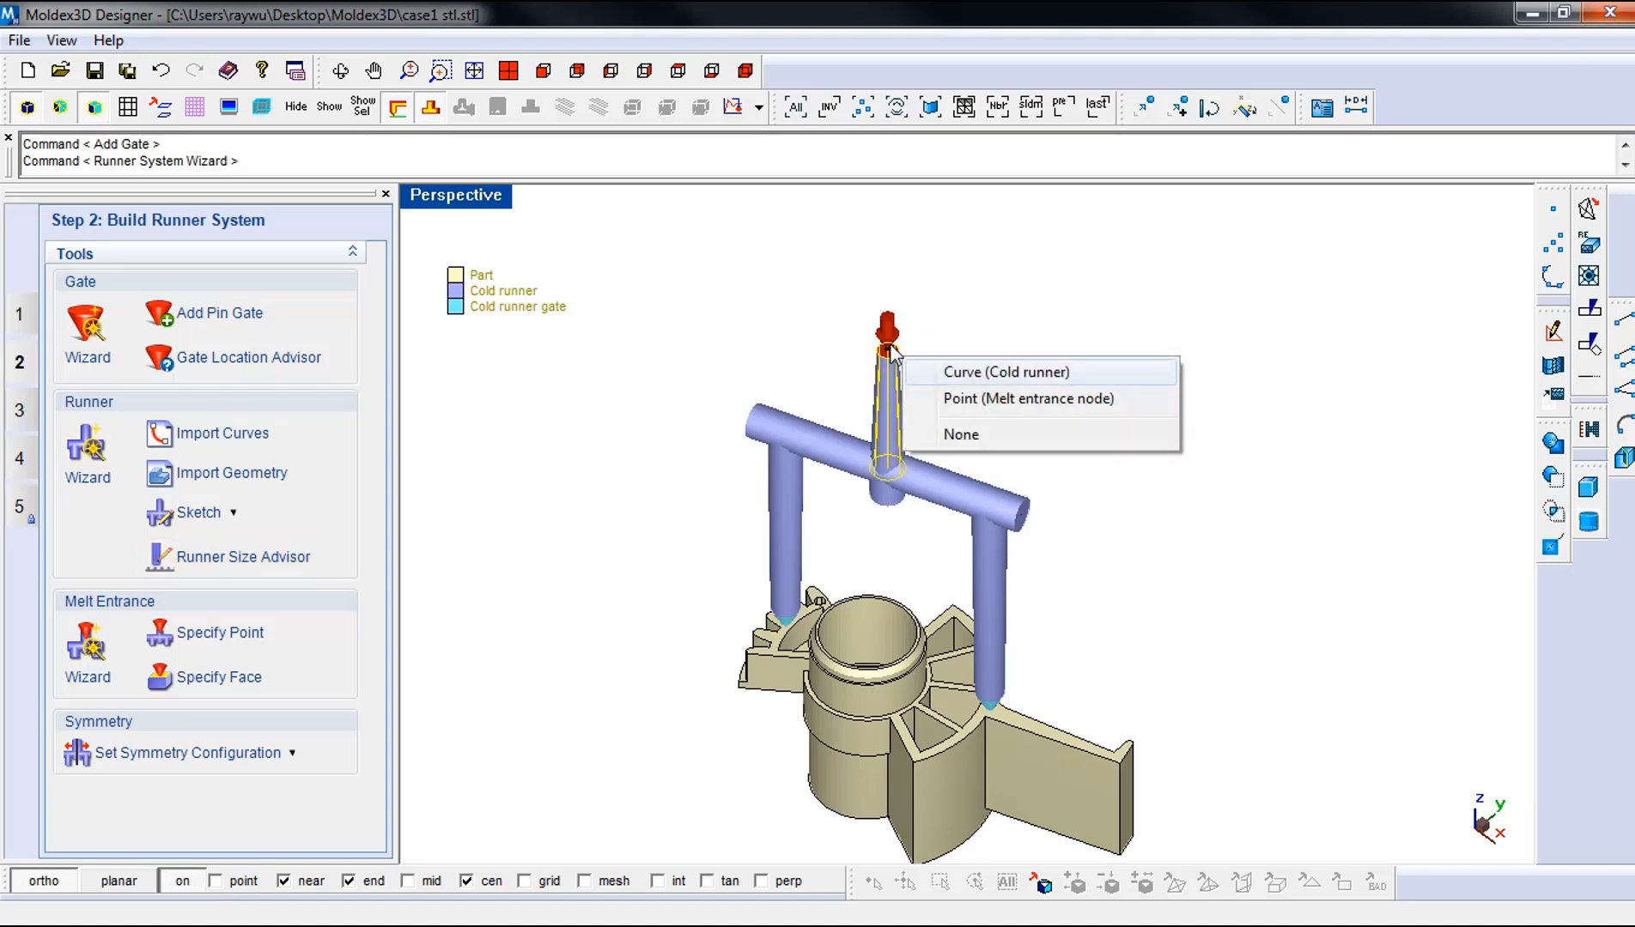
left_click(947, 391)
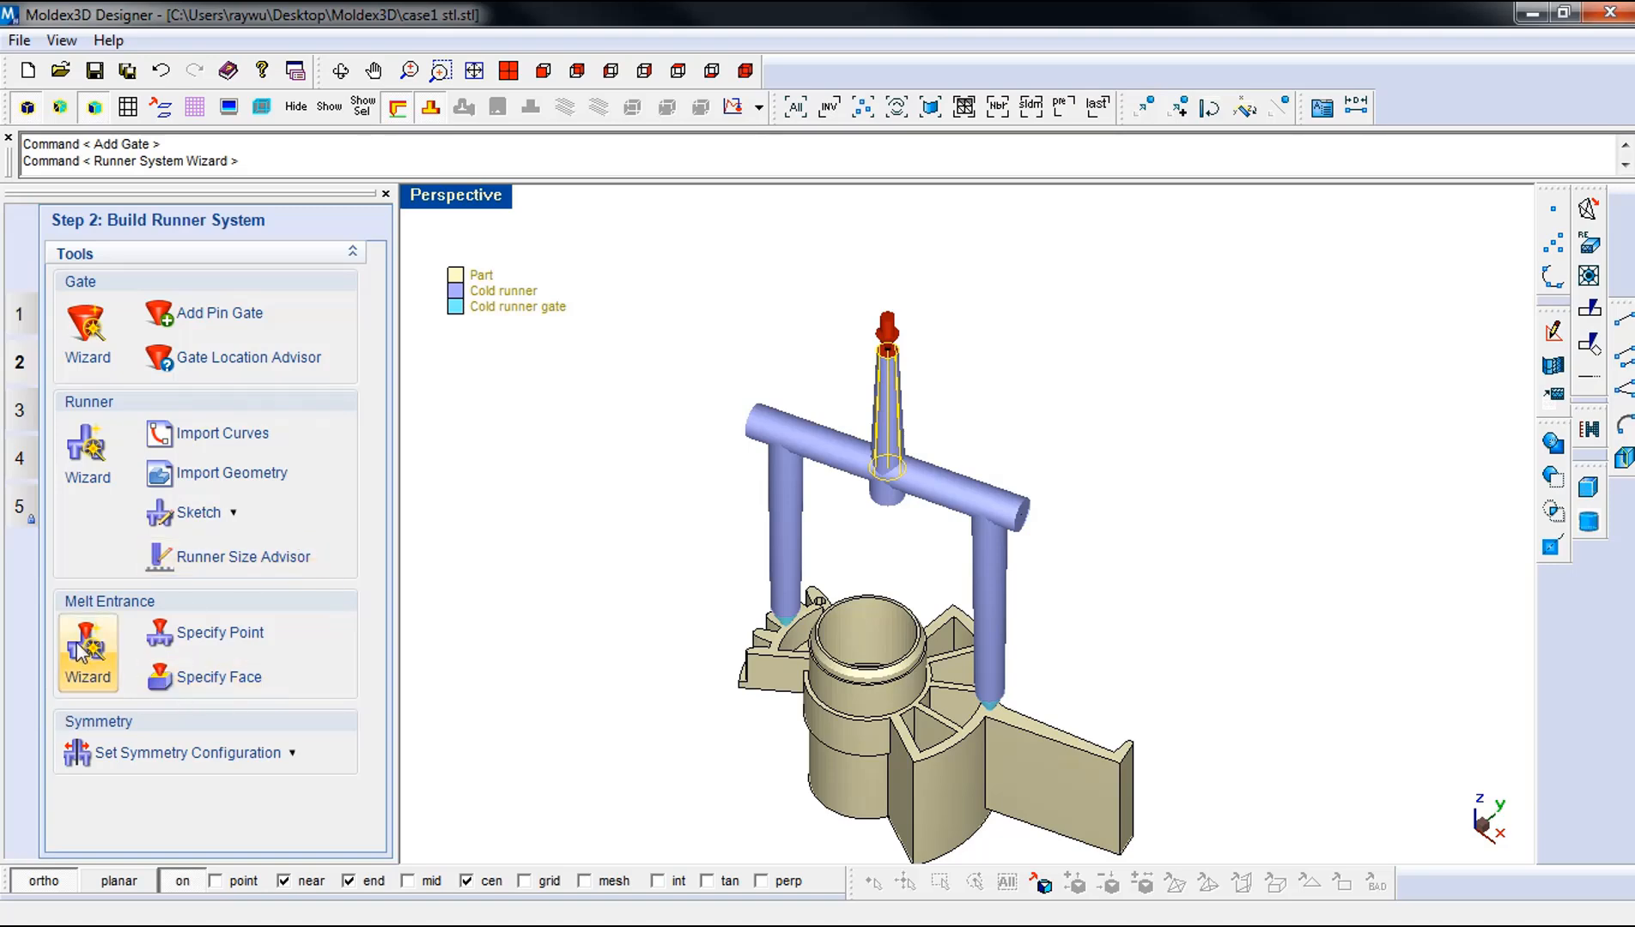
- Go to specifying the cooling system and create a moldbase with the Moldbase Wizard, keeping the Z-axis parting direction and default length, width and heights
left_click(25, 419)
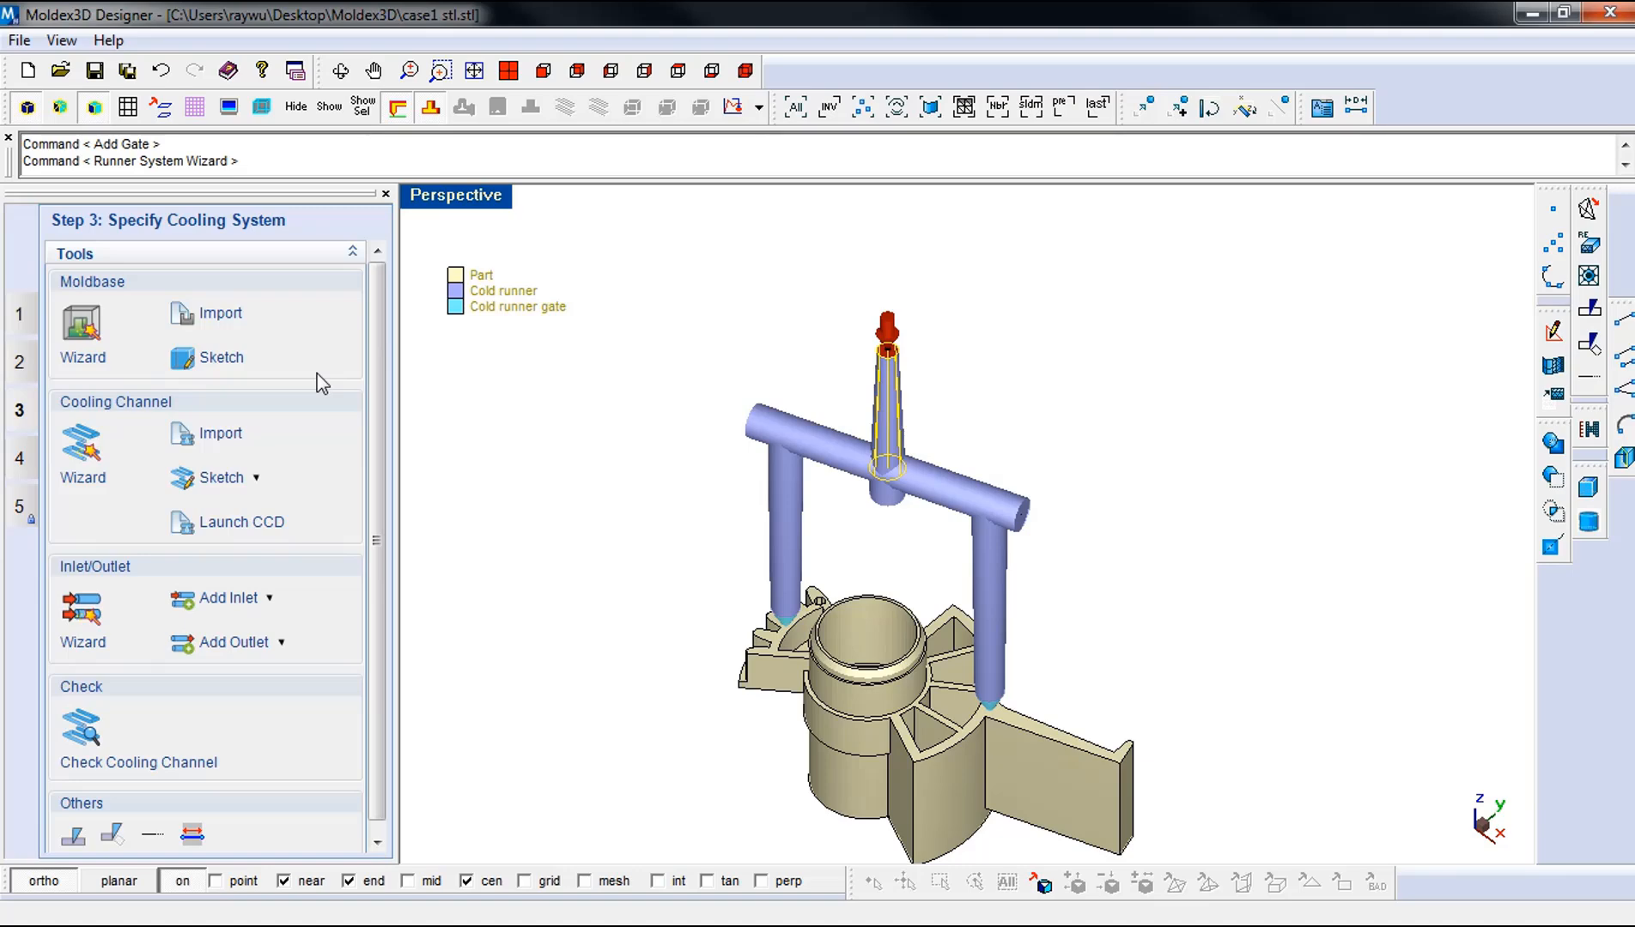
left_click(100, 333)
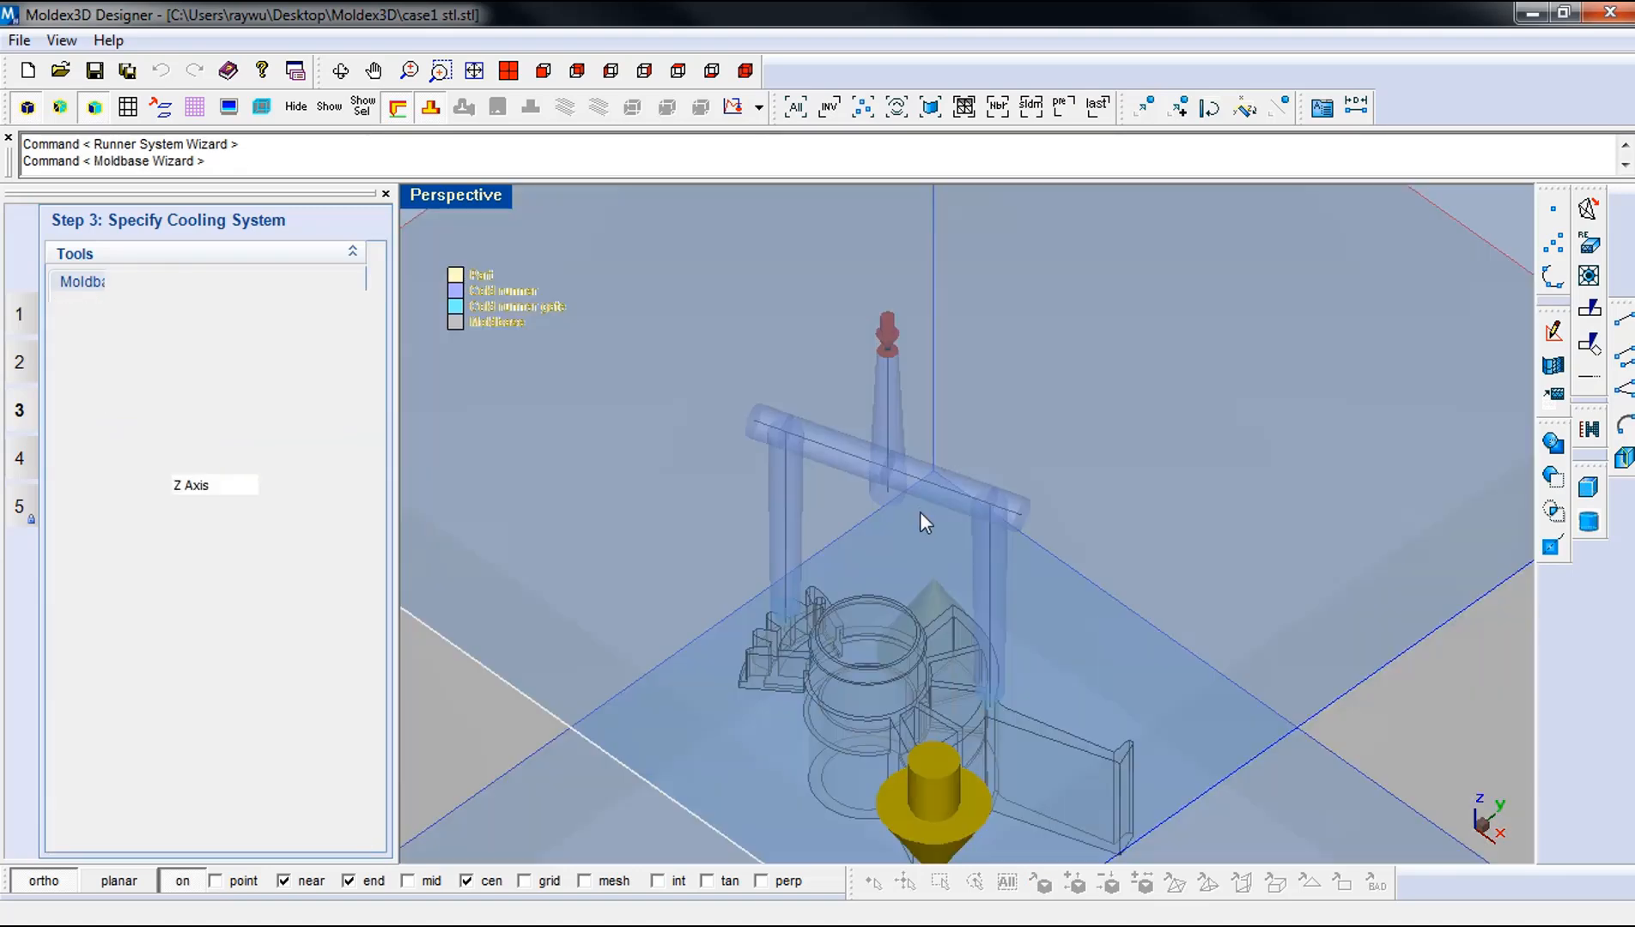
left_click(474, 71)
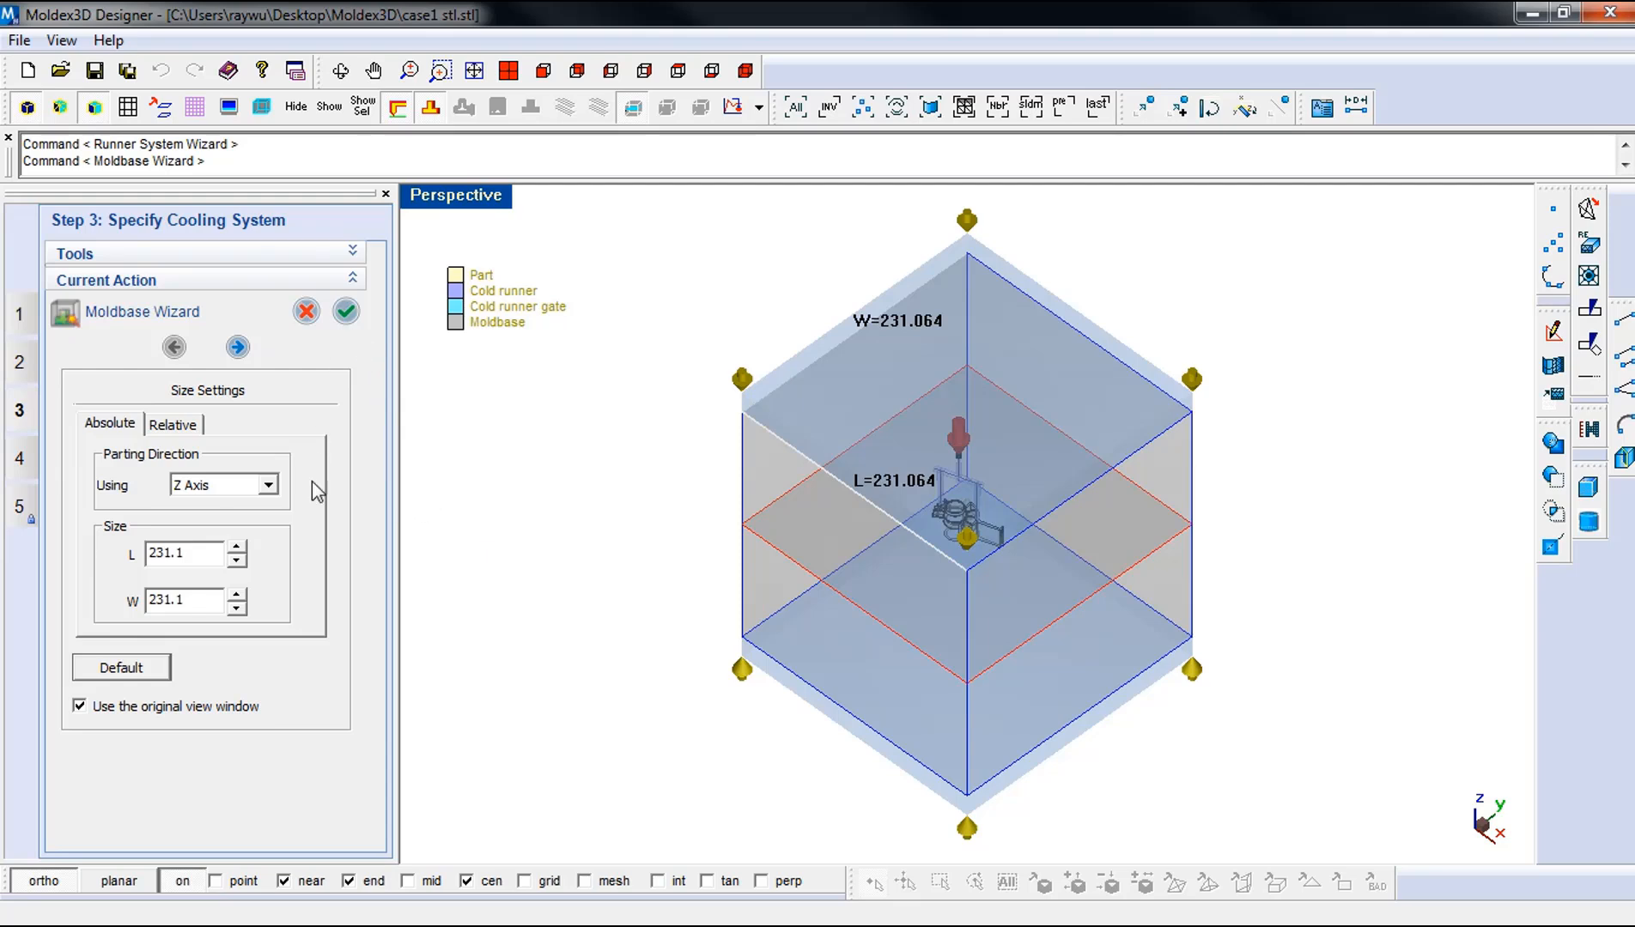
left_click(241, 348)
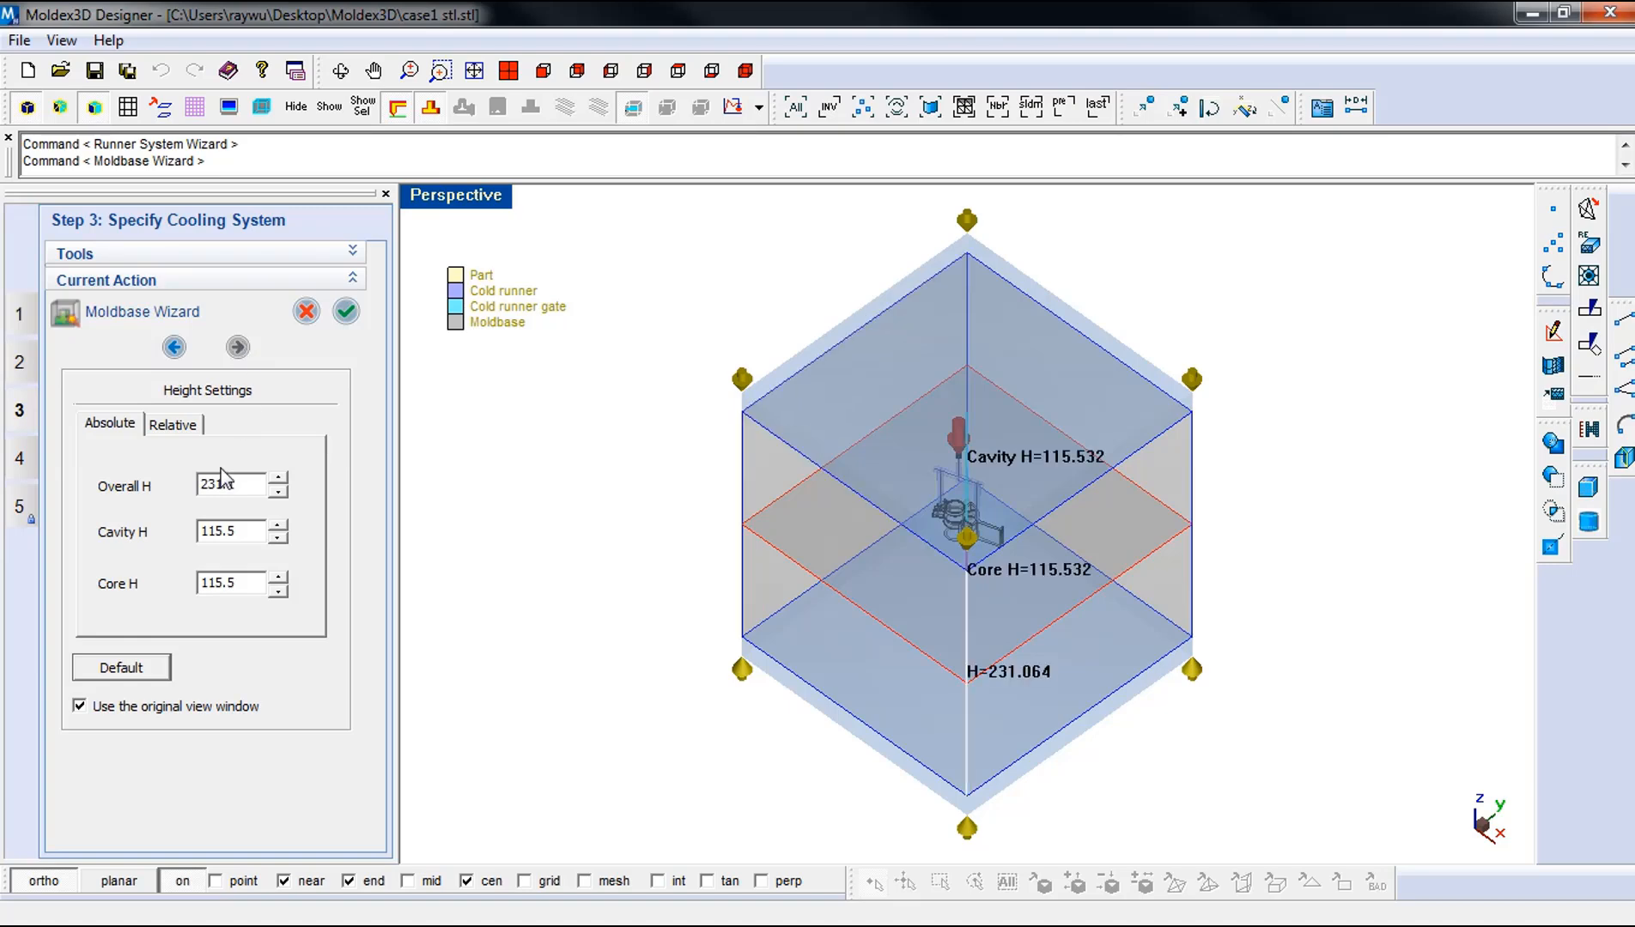
left_click(348, 320)
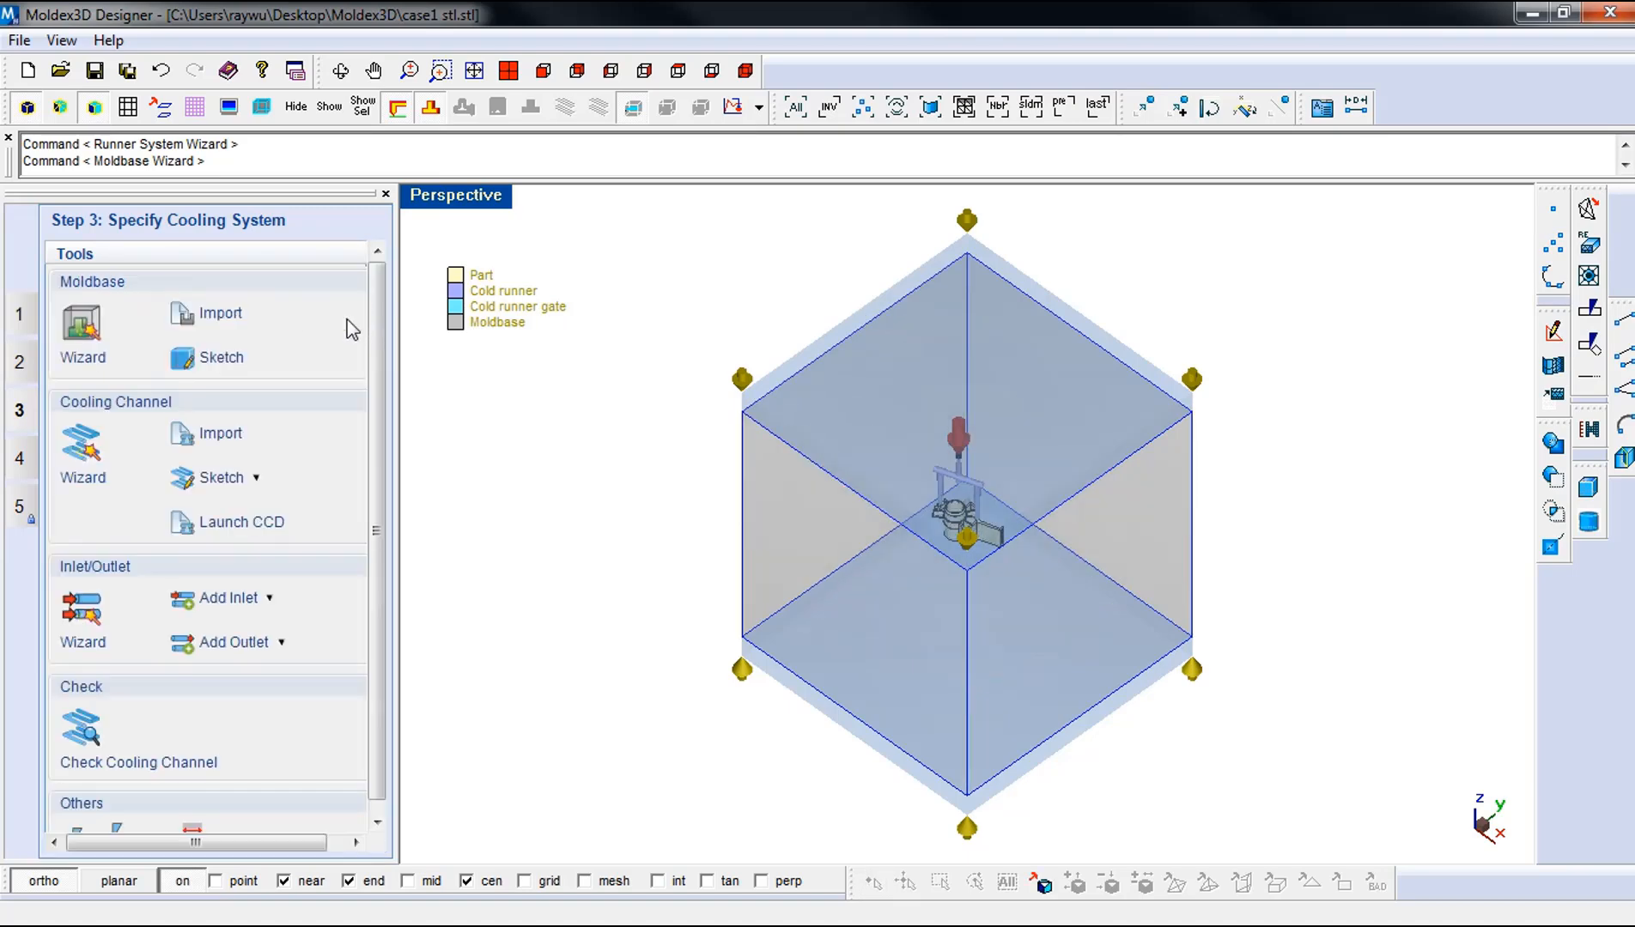
- Start a cooling channel layout along the X-axis with the wizard, setting the channel diameter D to 6 and the number N to 4
left_click(101, 486)
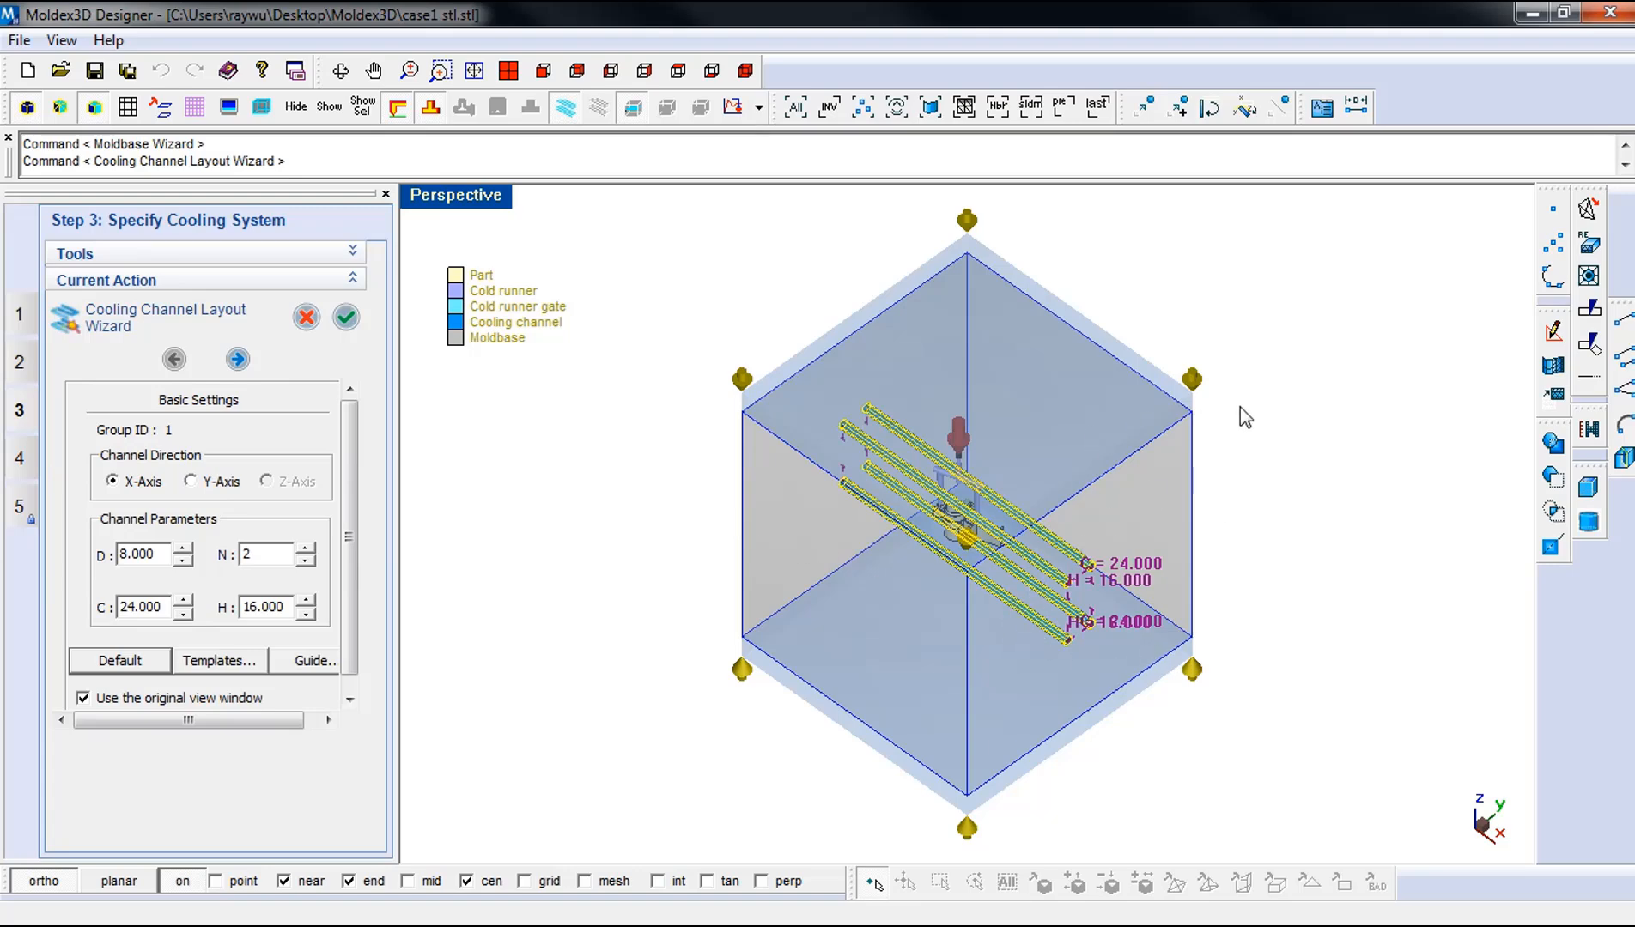
scroll(1053, 588, "up", 3)
scroll(1051, 577, "up", 2)
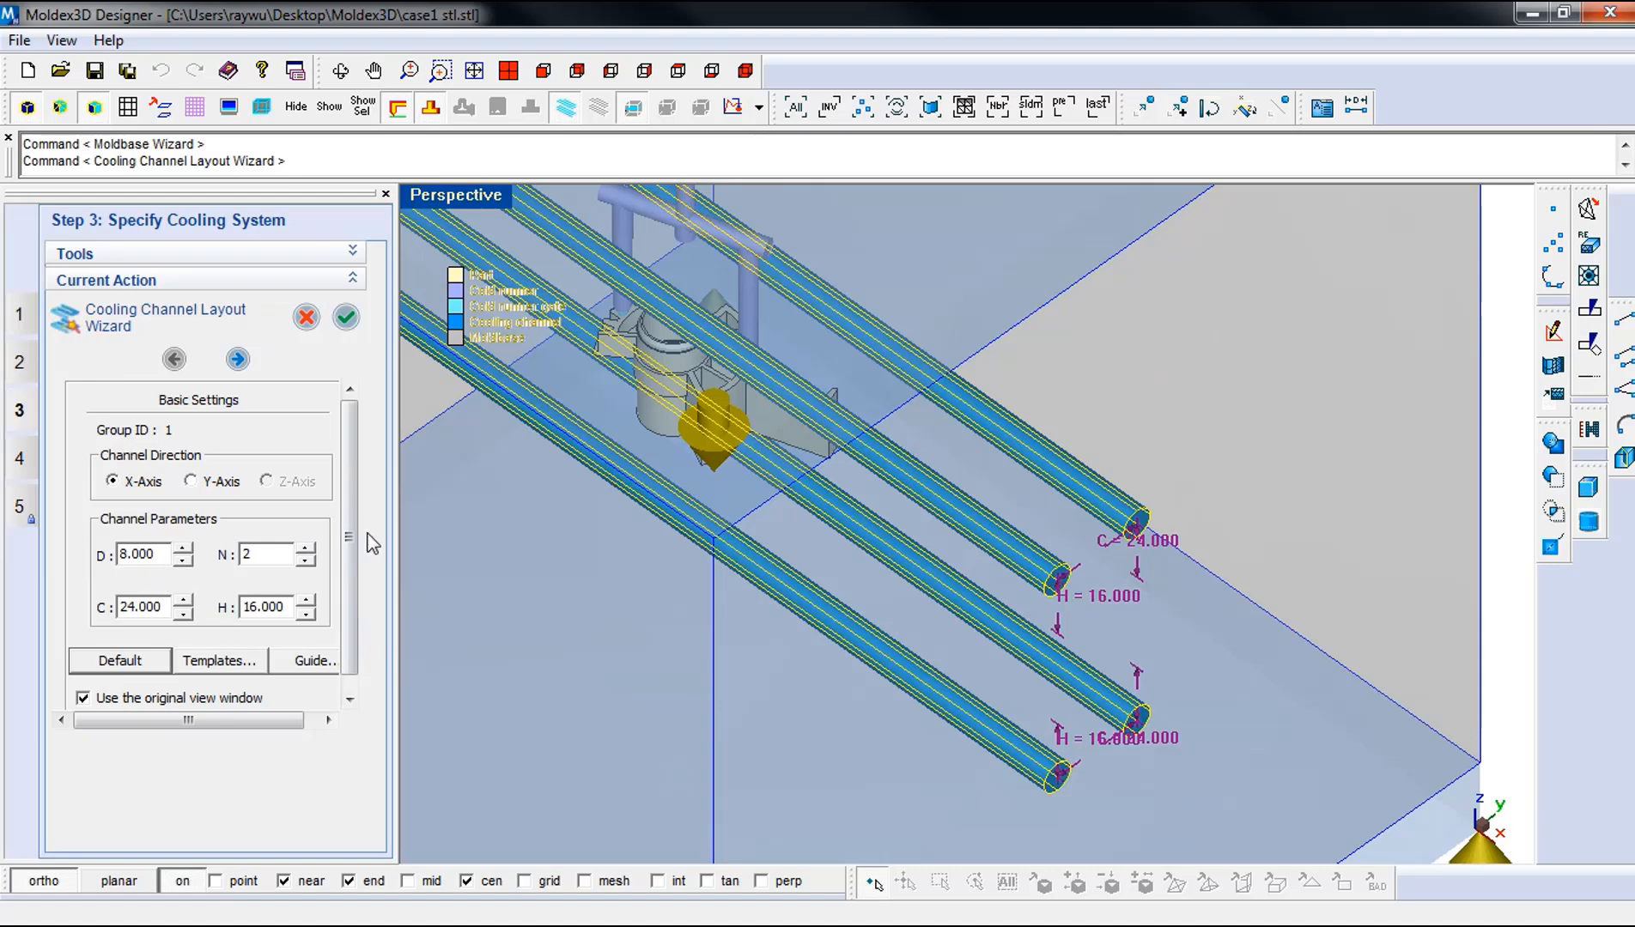
left_click_drag(167, 554, 79, 546)
type("6")
key("Return")
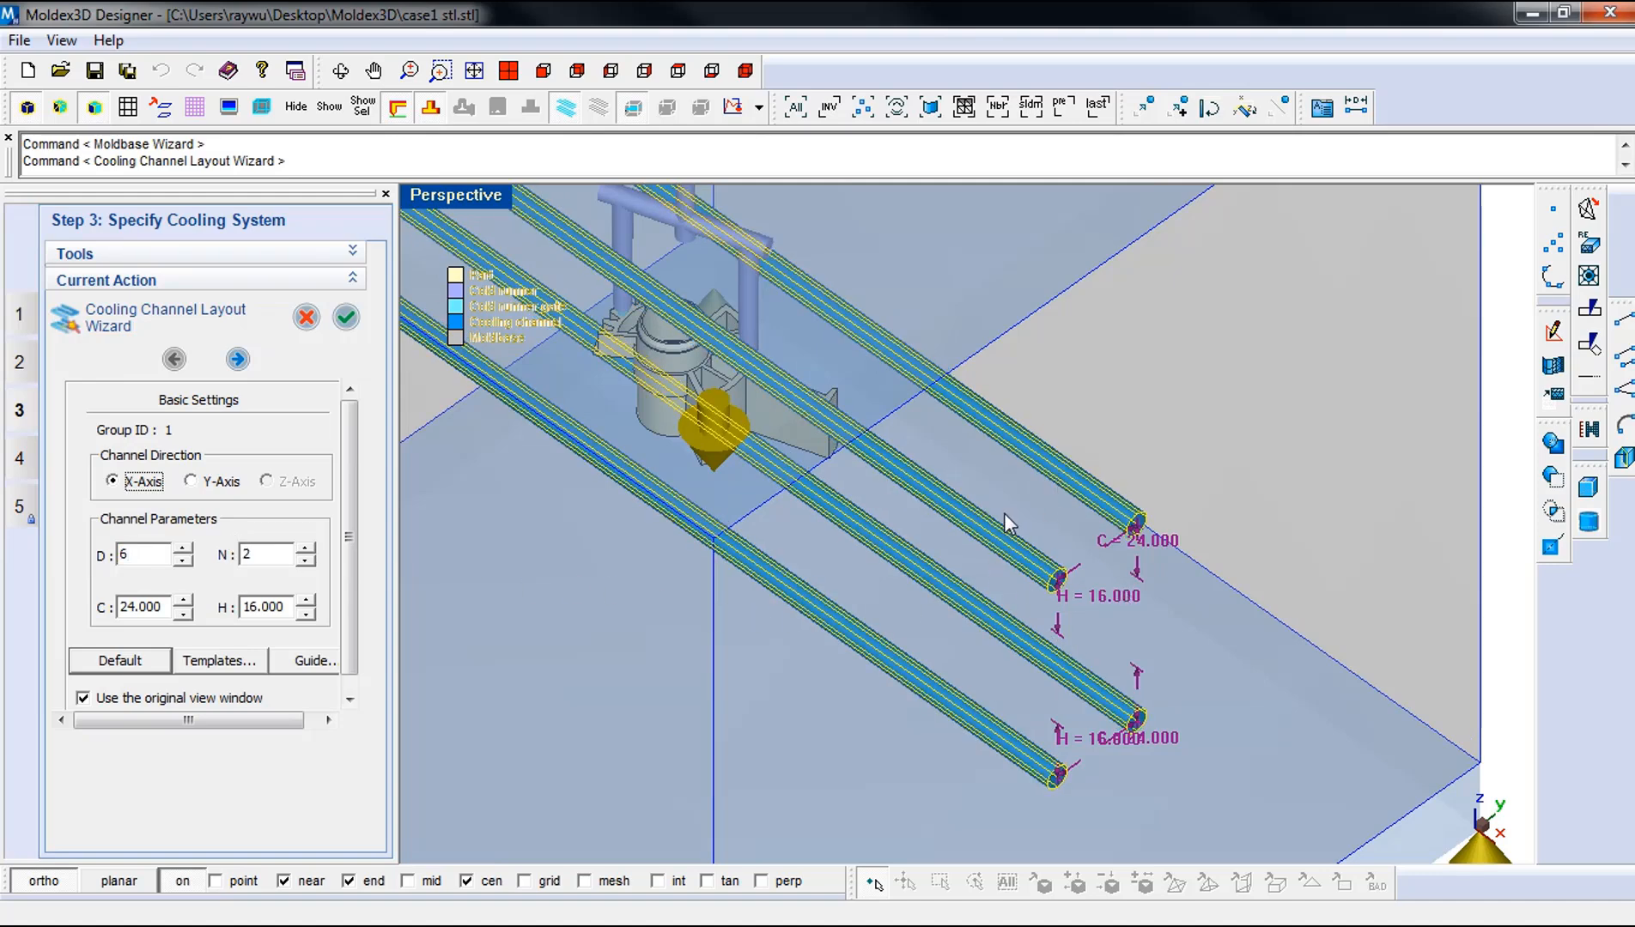
double_click(258, 554)
type("4")
left_click(326, 570)
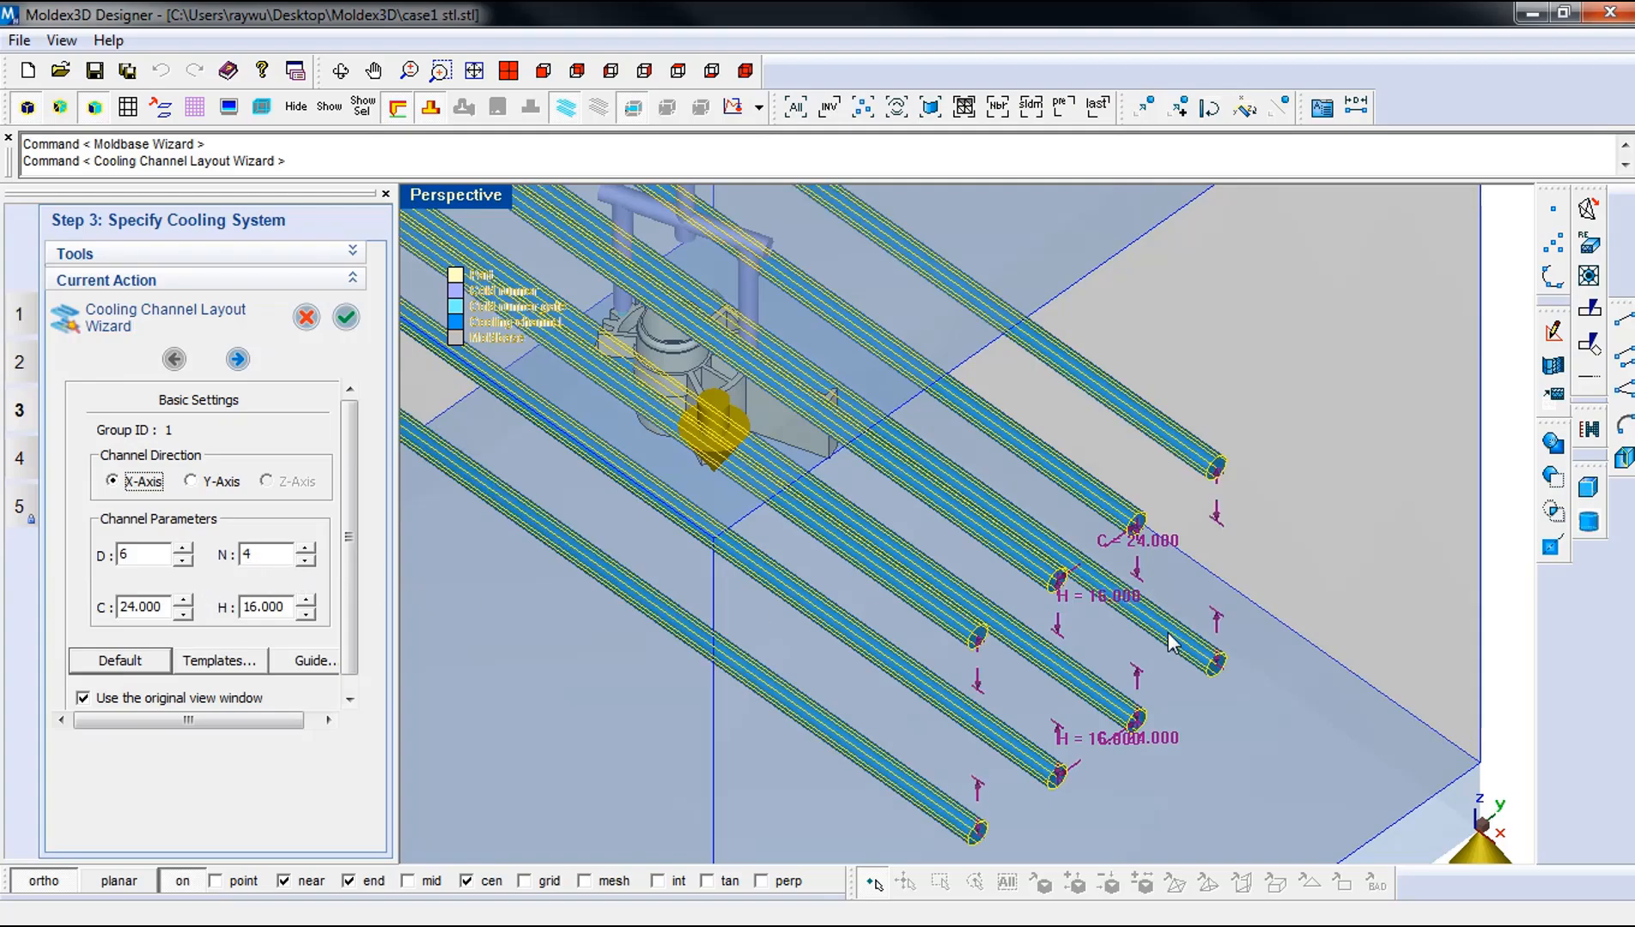
- Set the distance between channel centers C to 32
scroll(1188, 651, "down", 4)
middle_click_drag(1185, 687, 1190, 611)
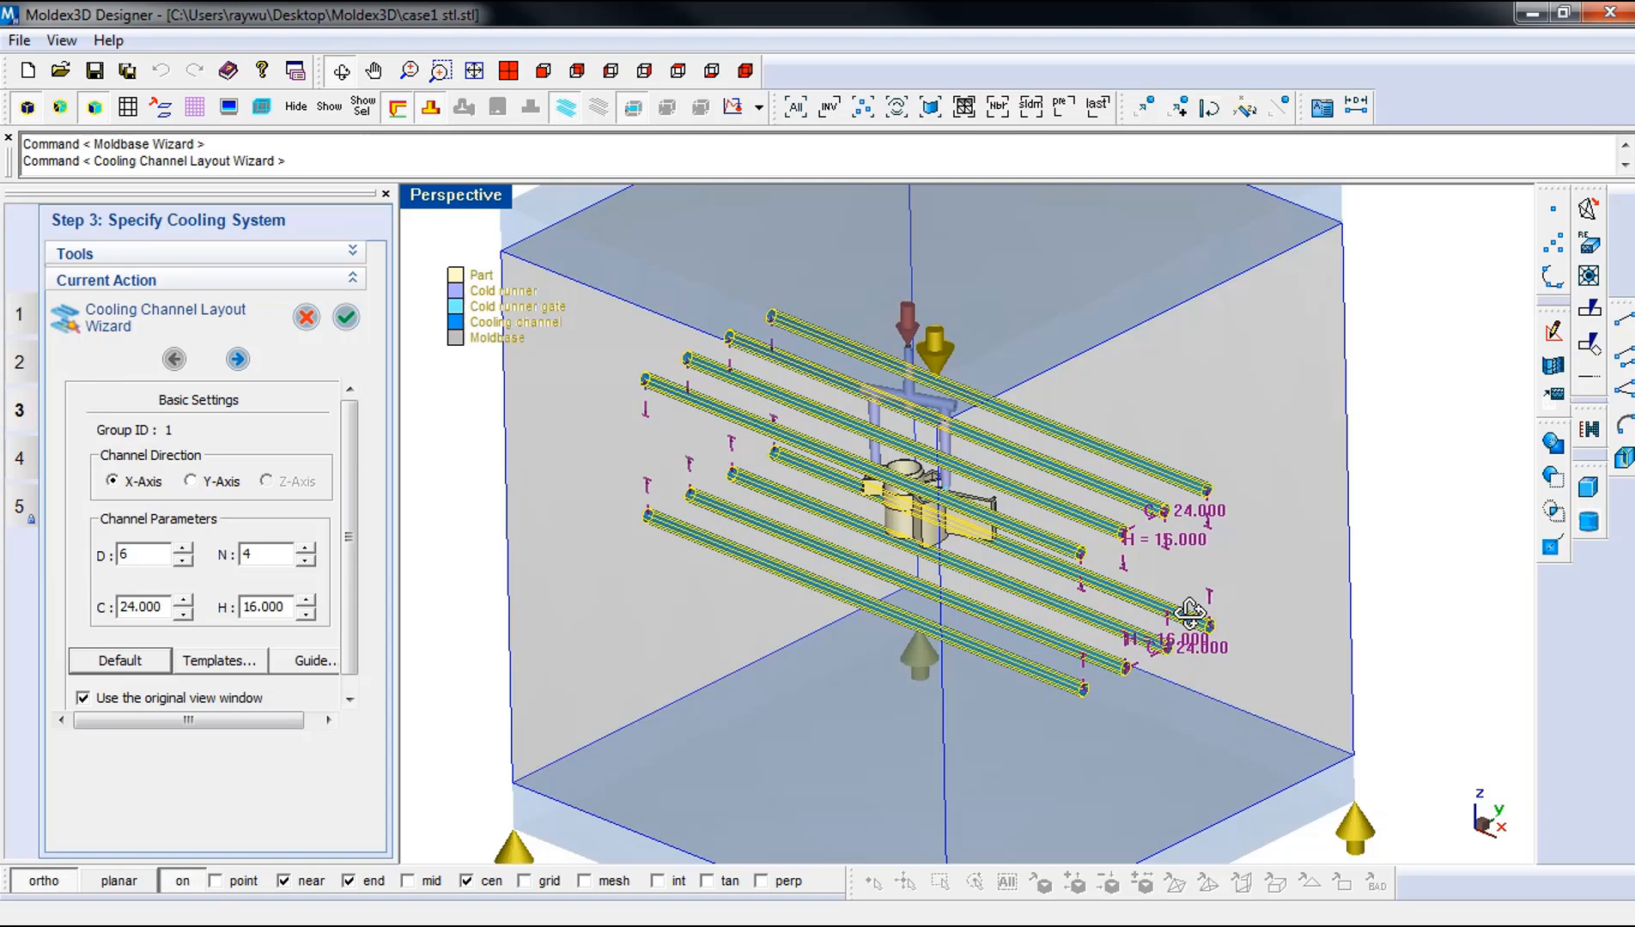
left_click(171, 608)
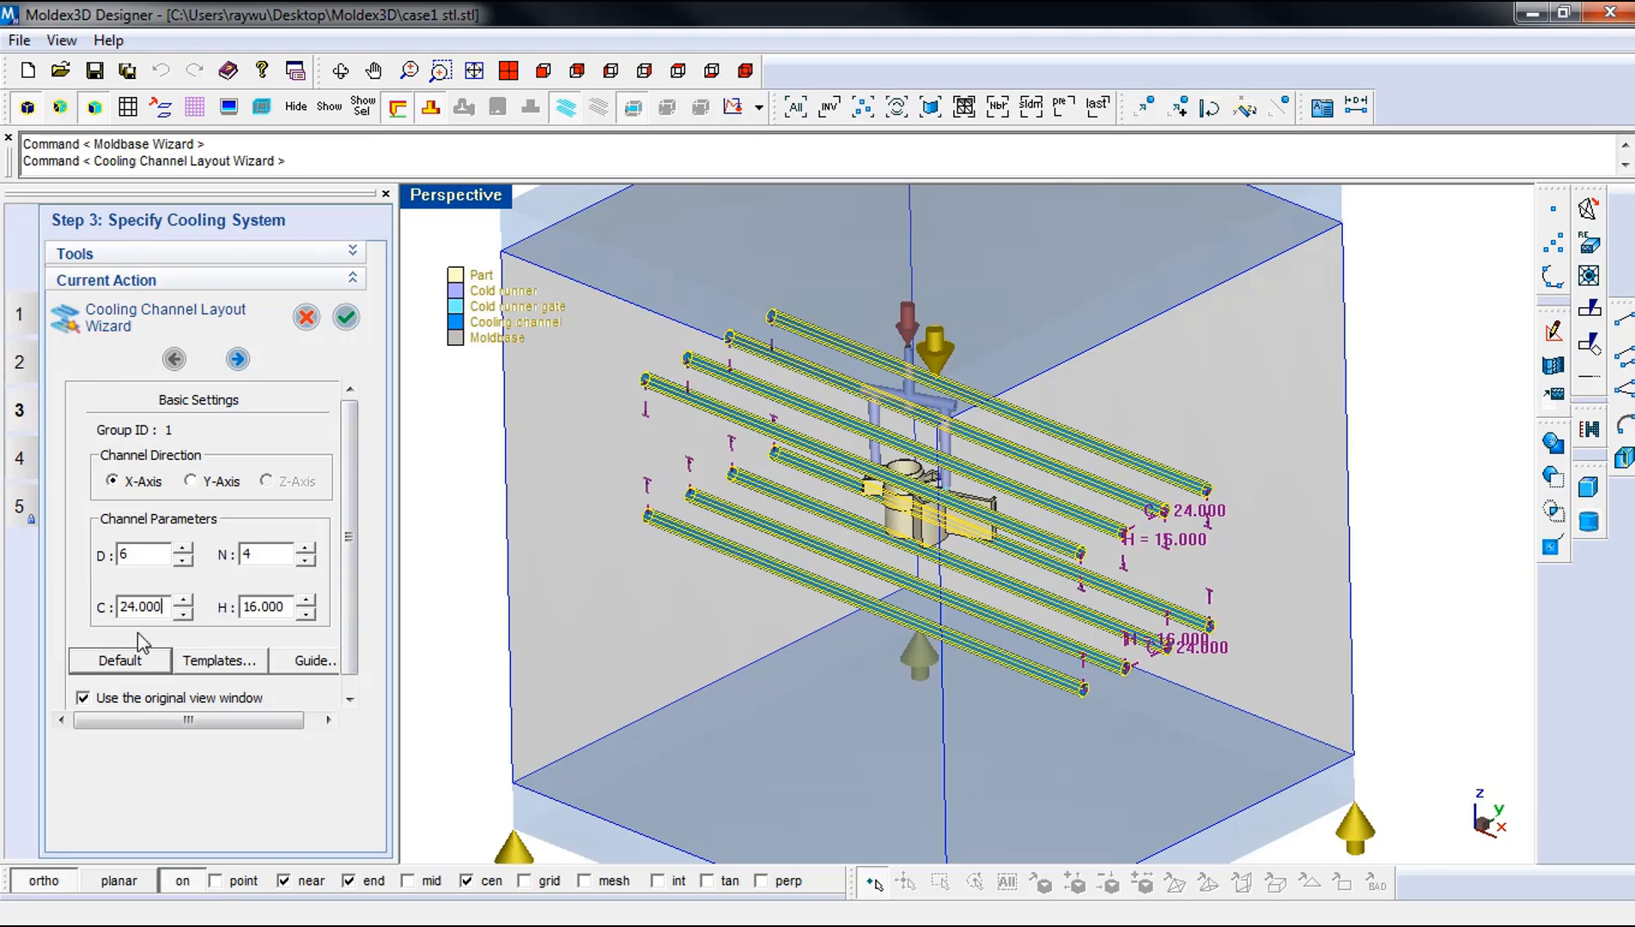
scroll(152, 611, "up", 2)
scroll(152, 612, "up", 3)
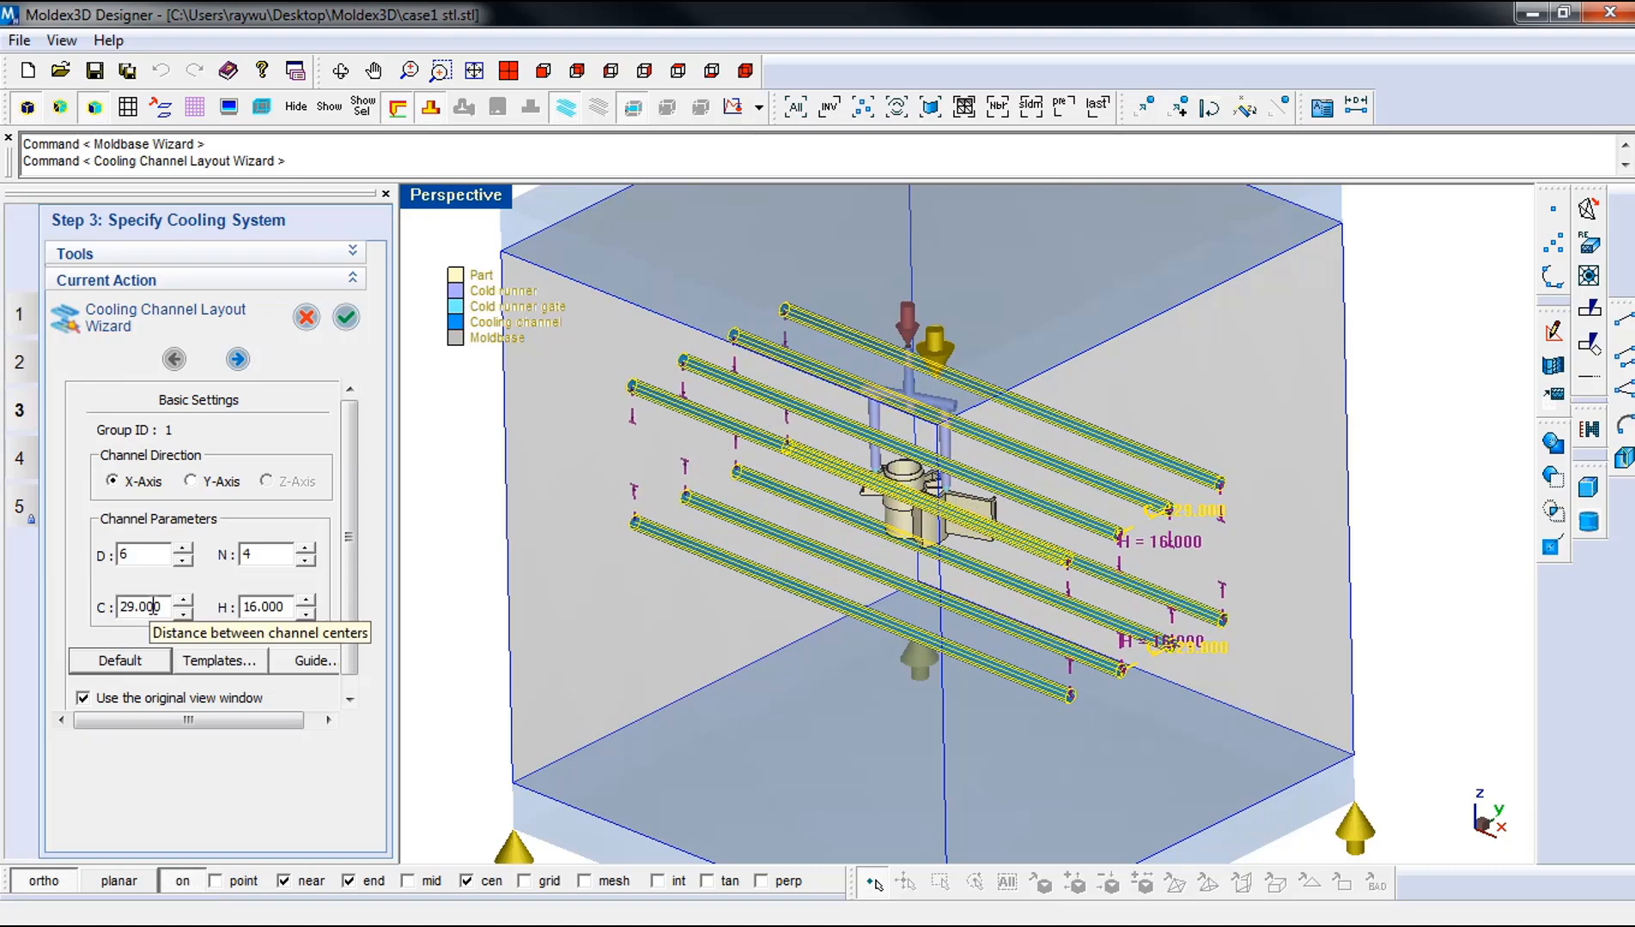
scroll(152, 607, "down", 1)
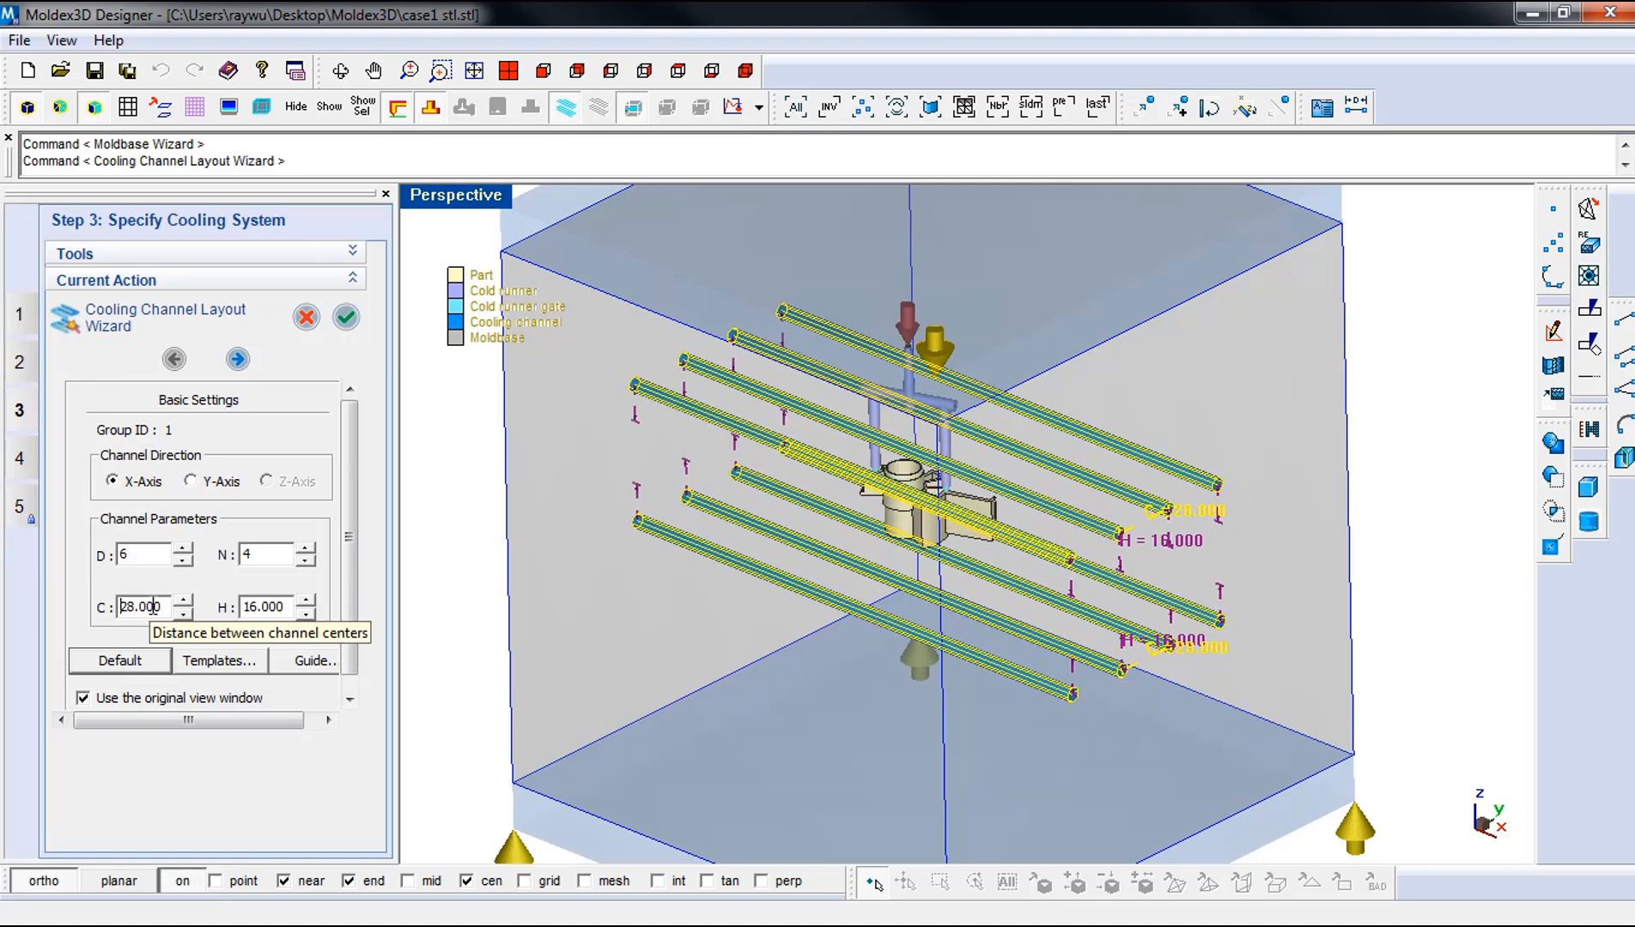
scroll(152, 607, "up", 3)
scroll(152, 607, "up", 1)
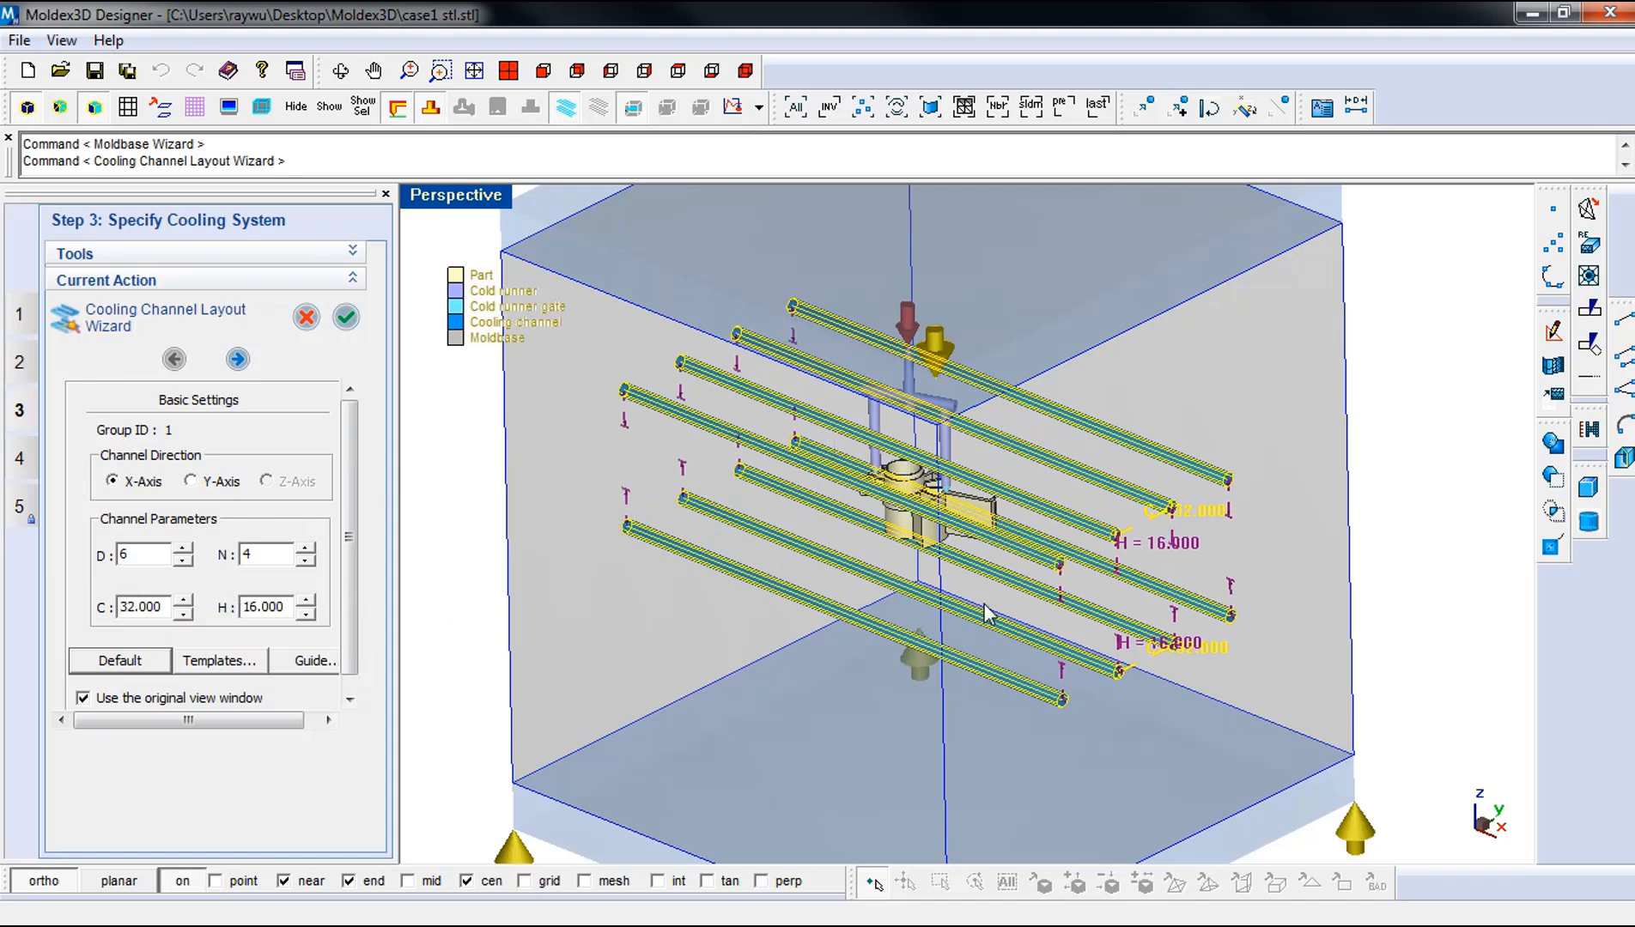
- Set the cooling channel distance H to 12
scroll(987, 612, "down", 4)
scroll(988, 612, "down", 1)
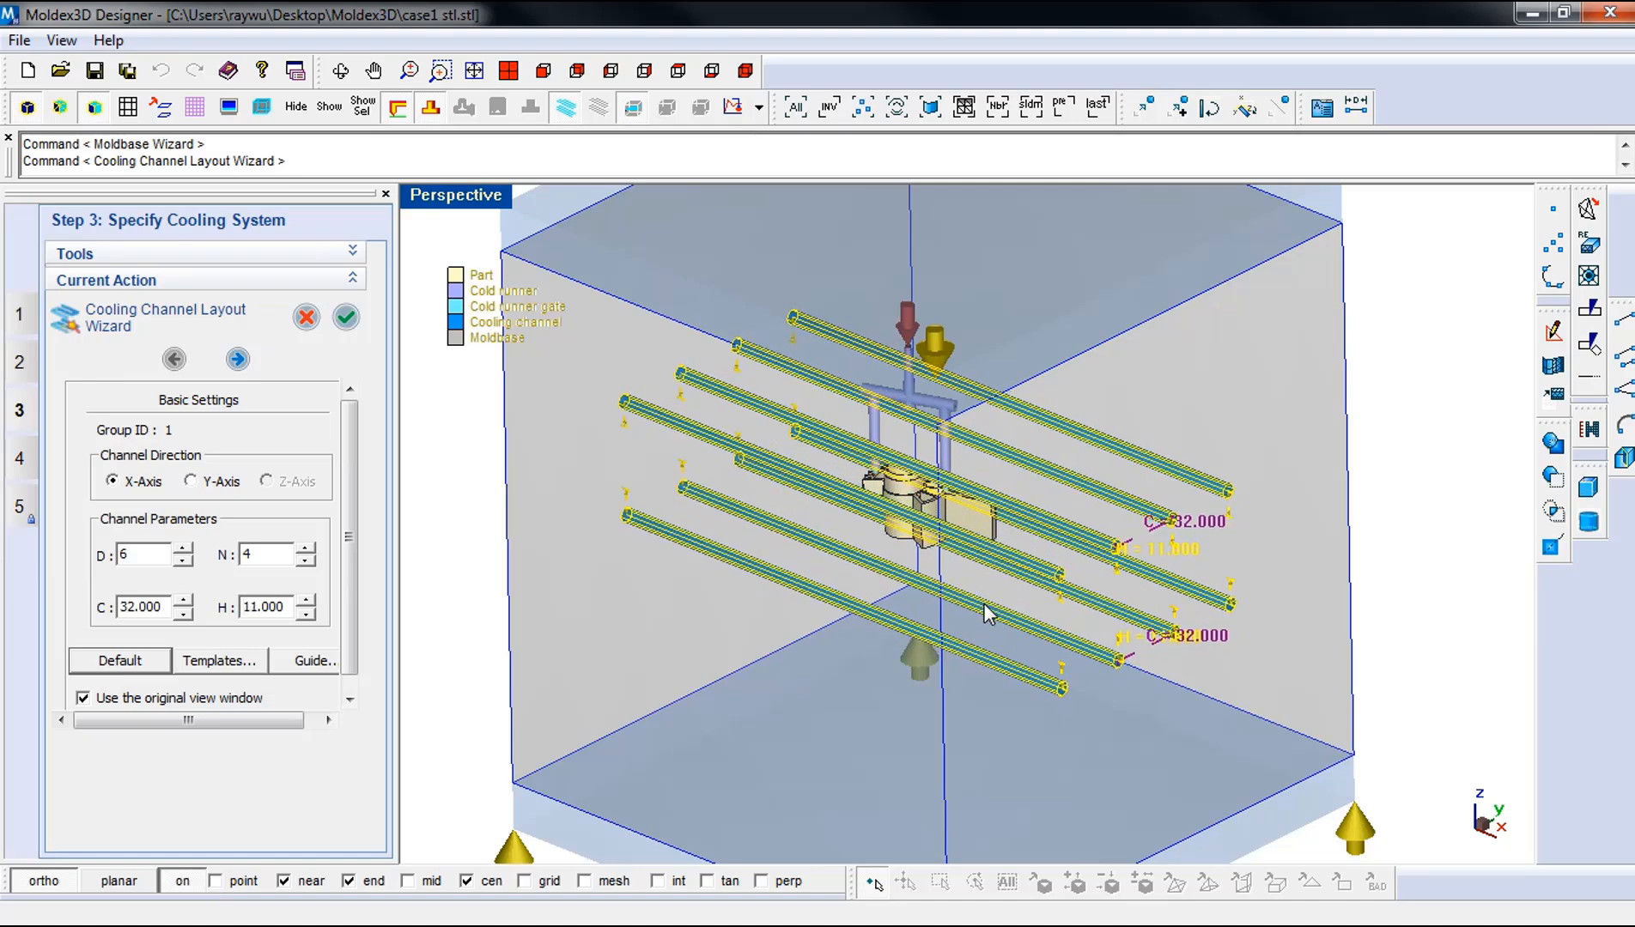
scroll(988, 612, "up", 1)
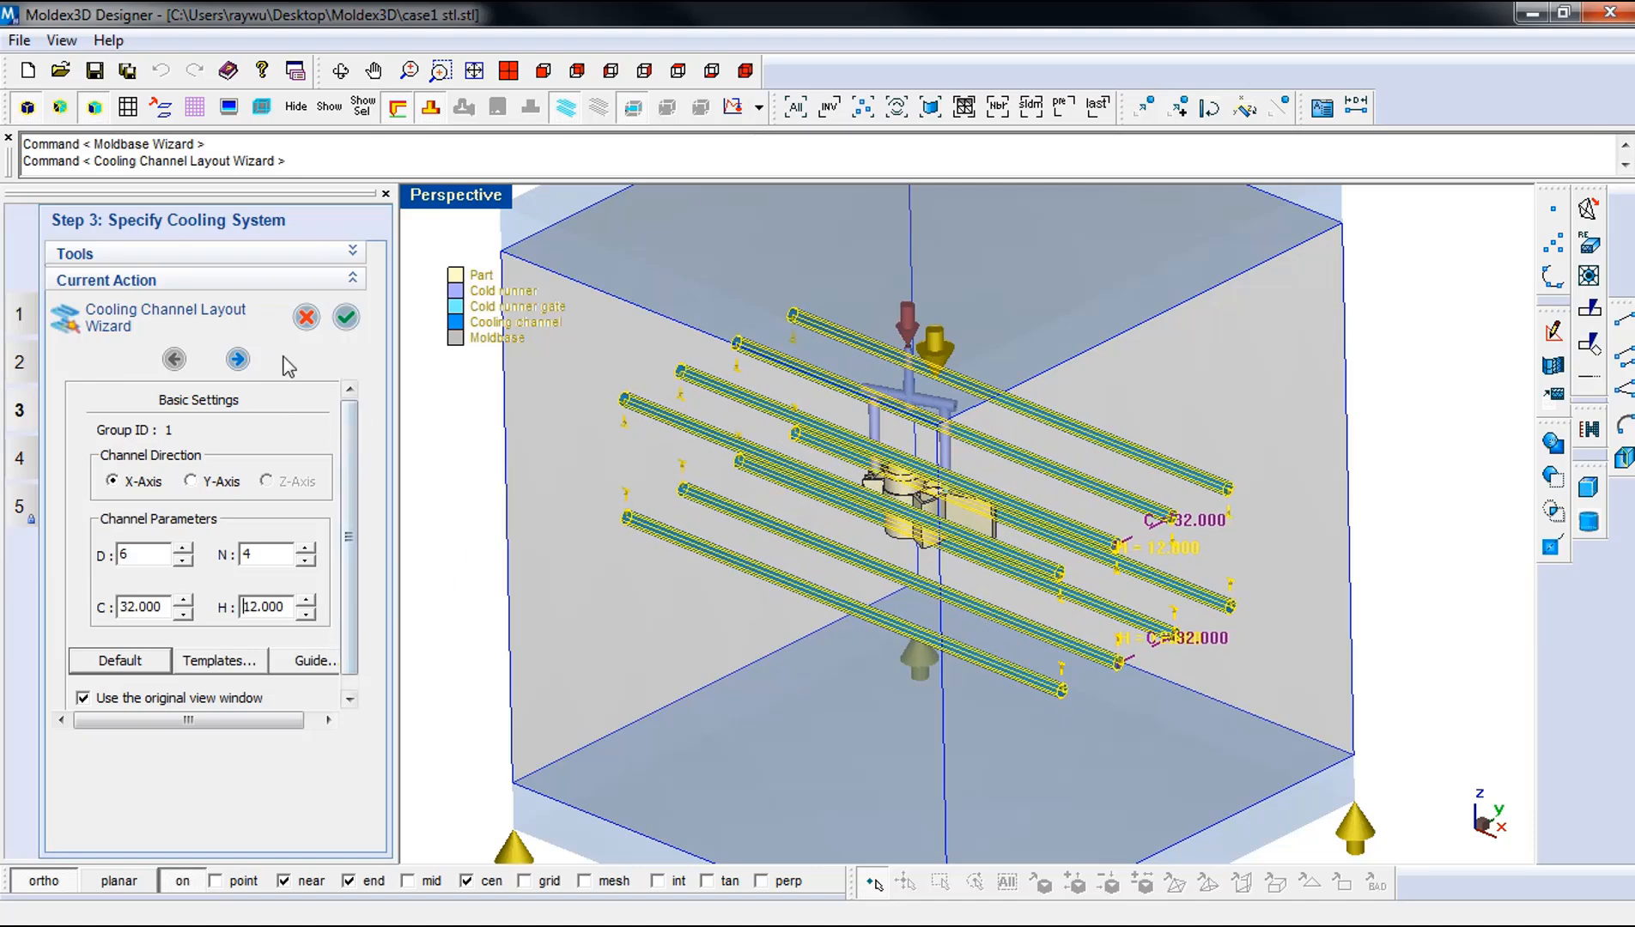
- Enable the connect operation in the advanced settings and link the cooling lines using channels with the default LP length
left_click(238, 359)
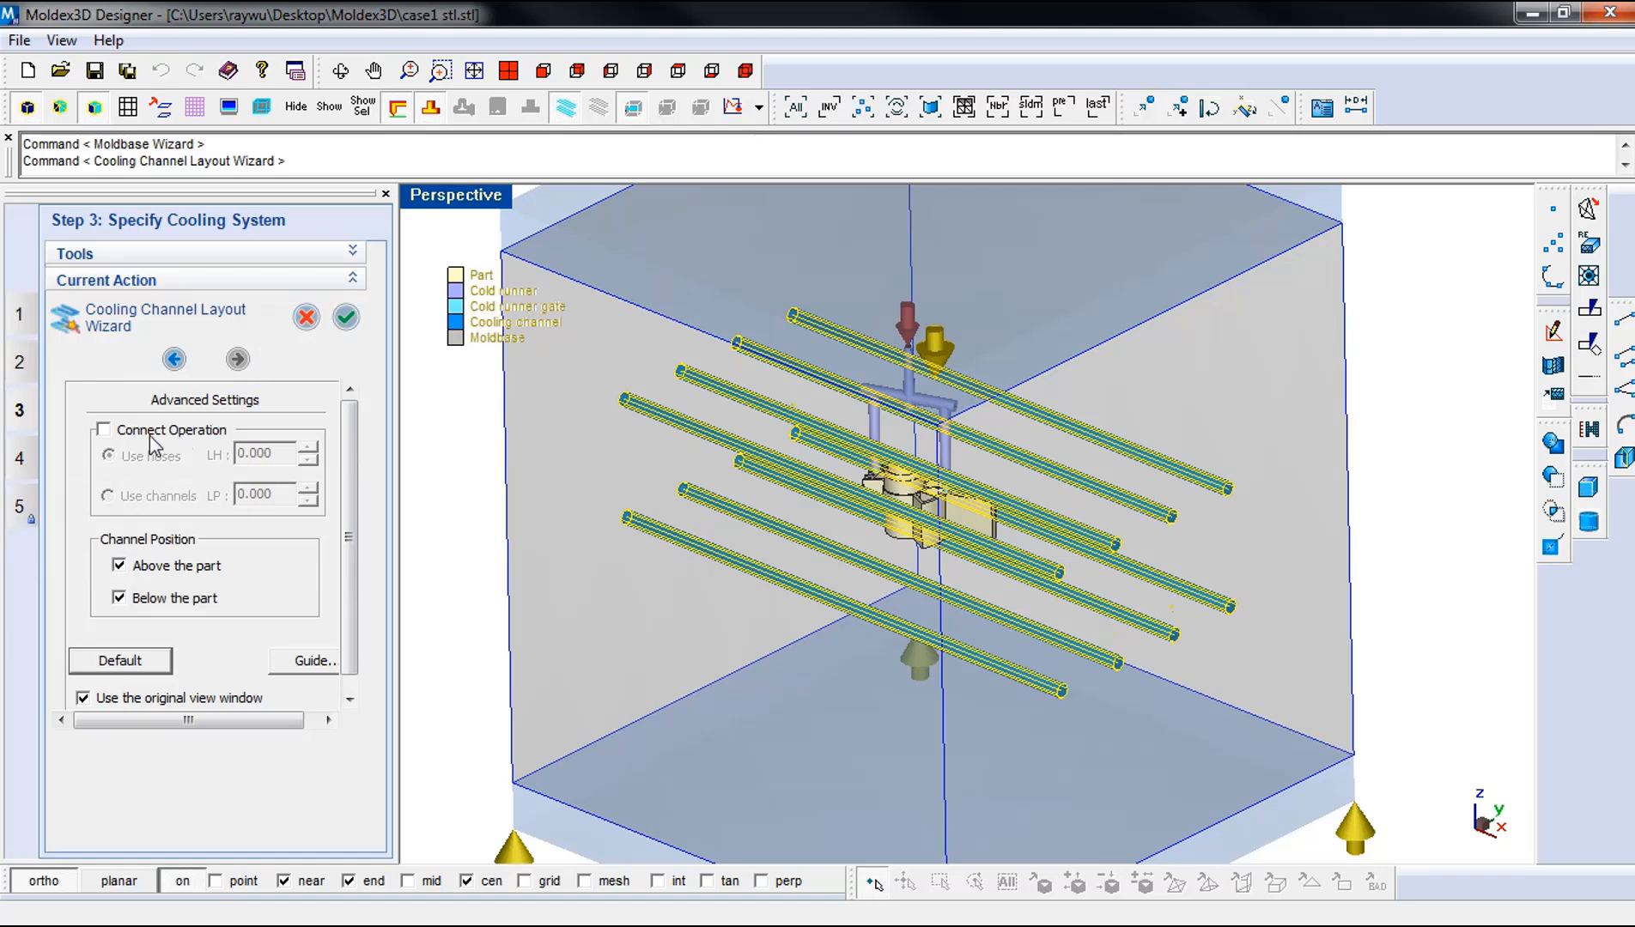
left_click(104, 432)
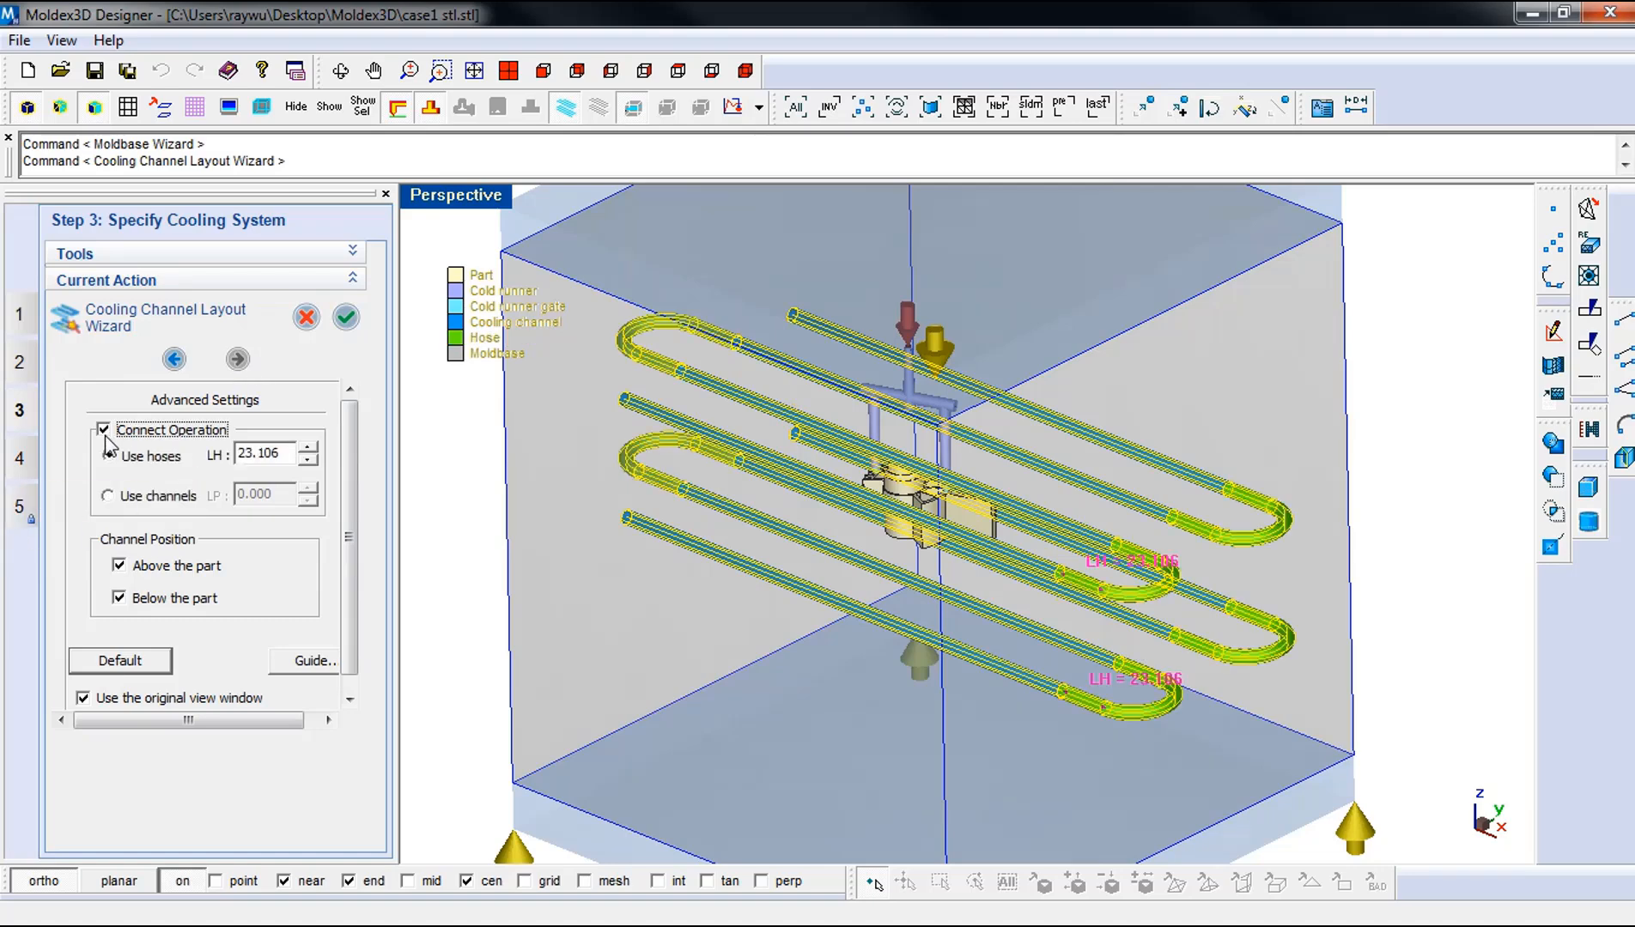
left_click(147, 498)
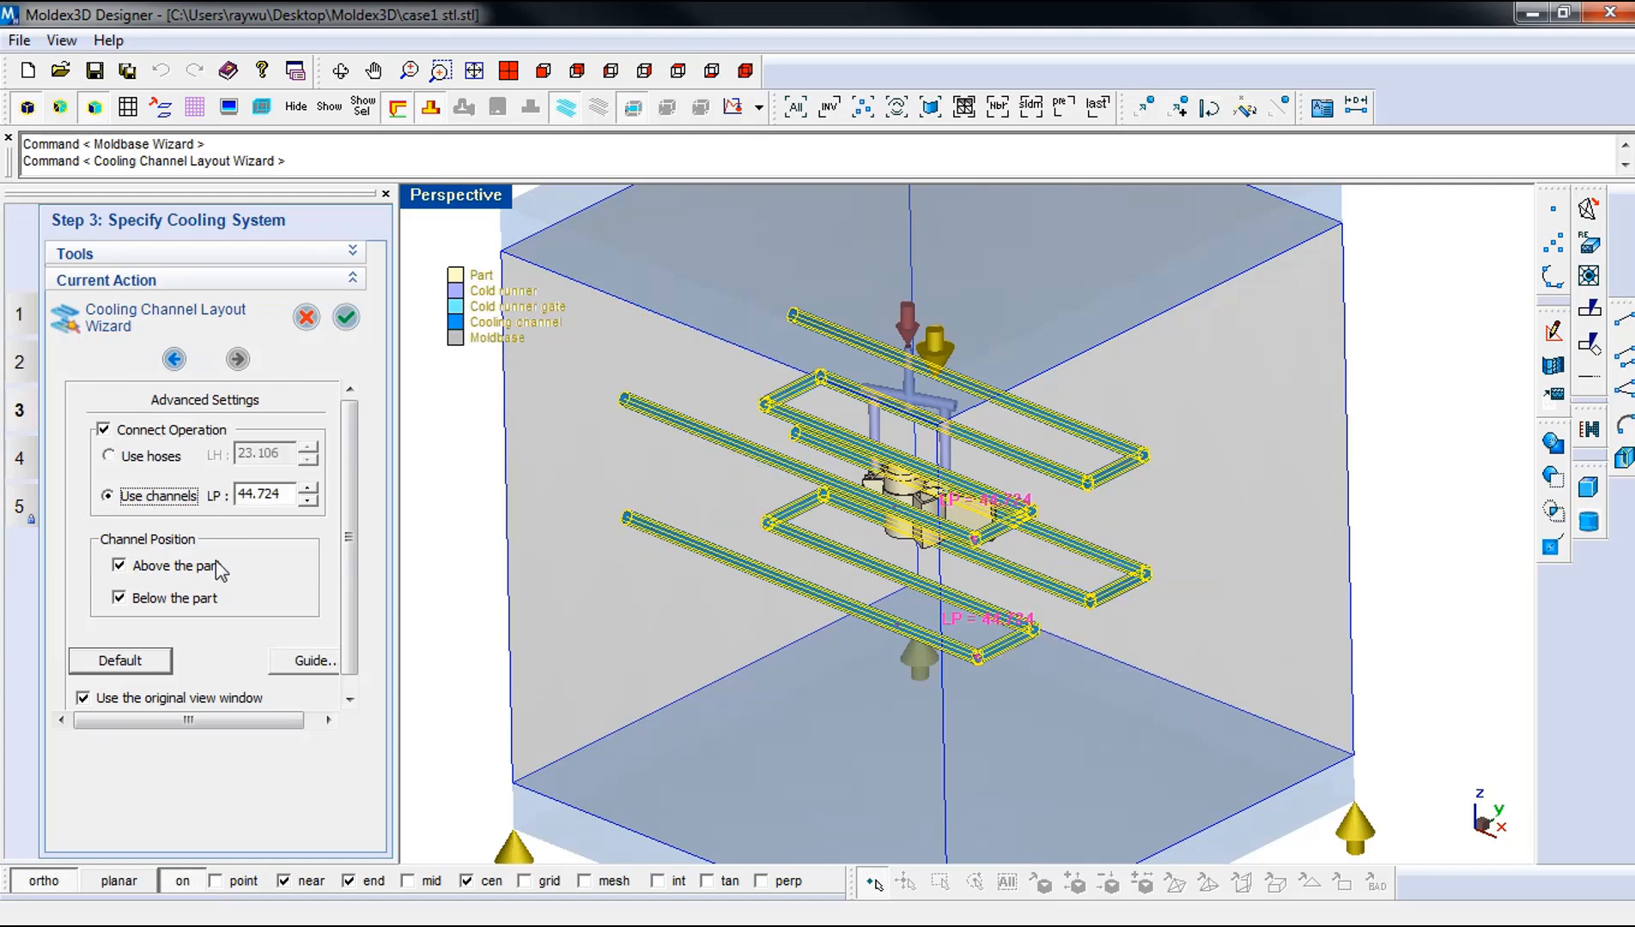
- Try the layout without the channels above the part and without those below it, restoring both positions
left_click(118, 567)
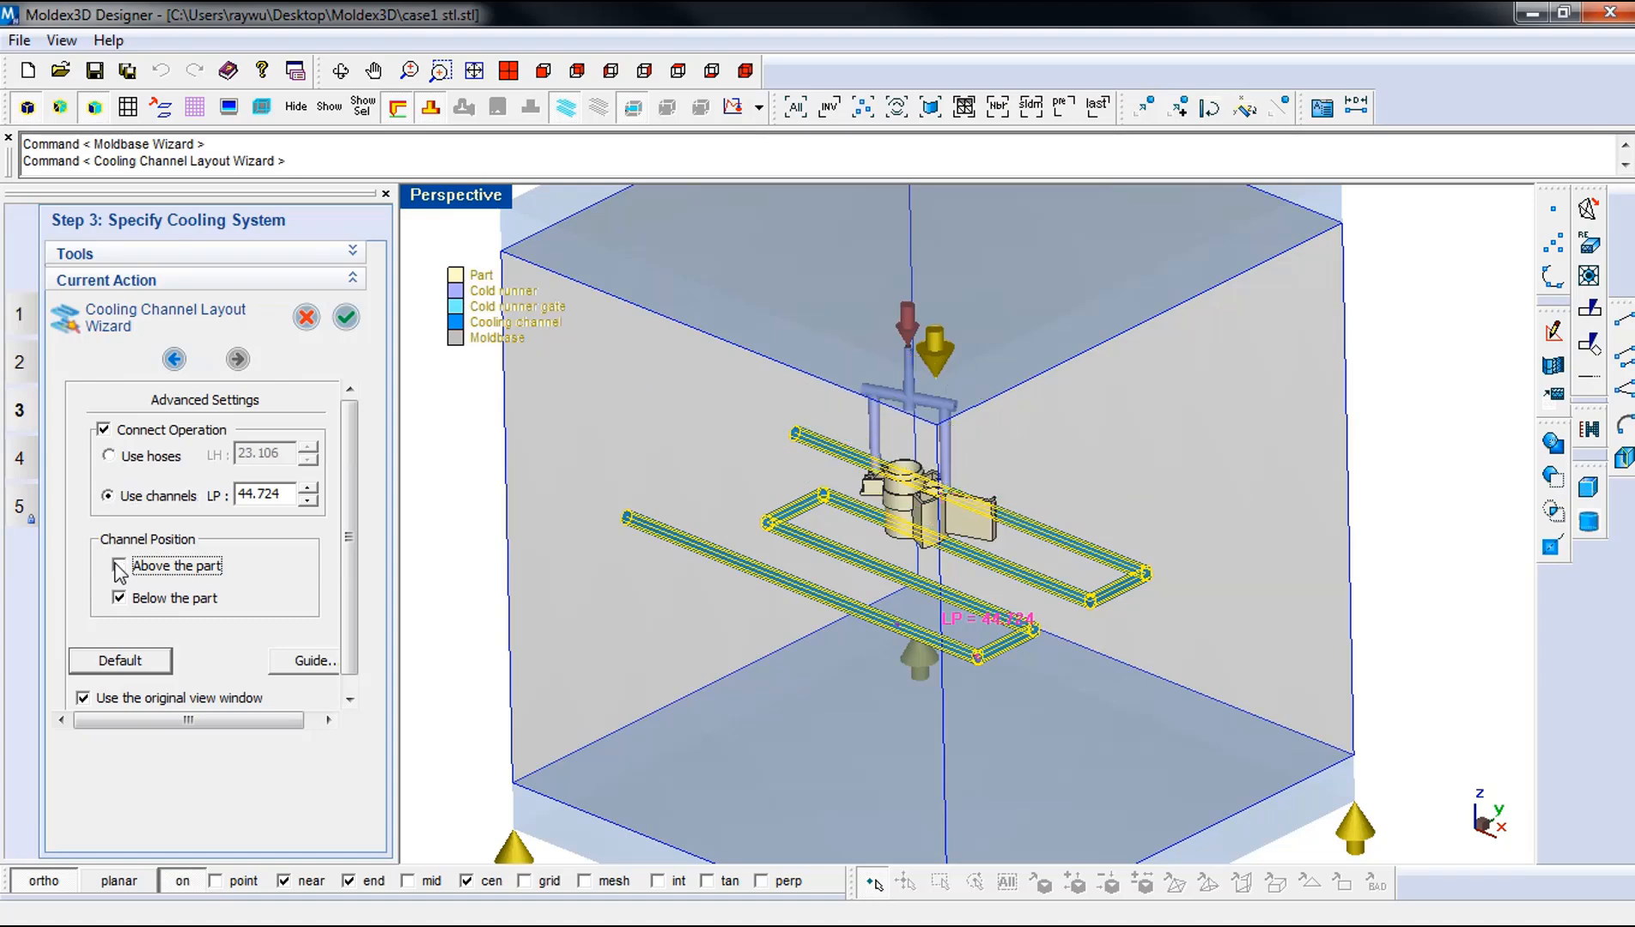
left_click(119, 567)
left_click(119, 599)
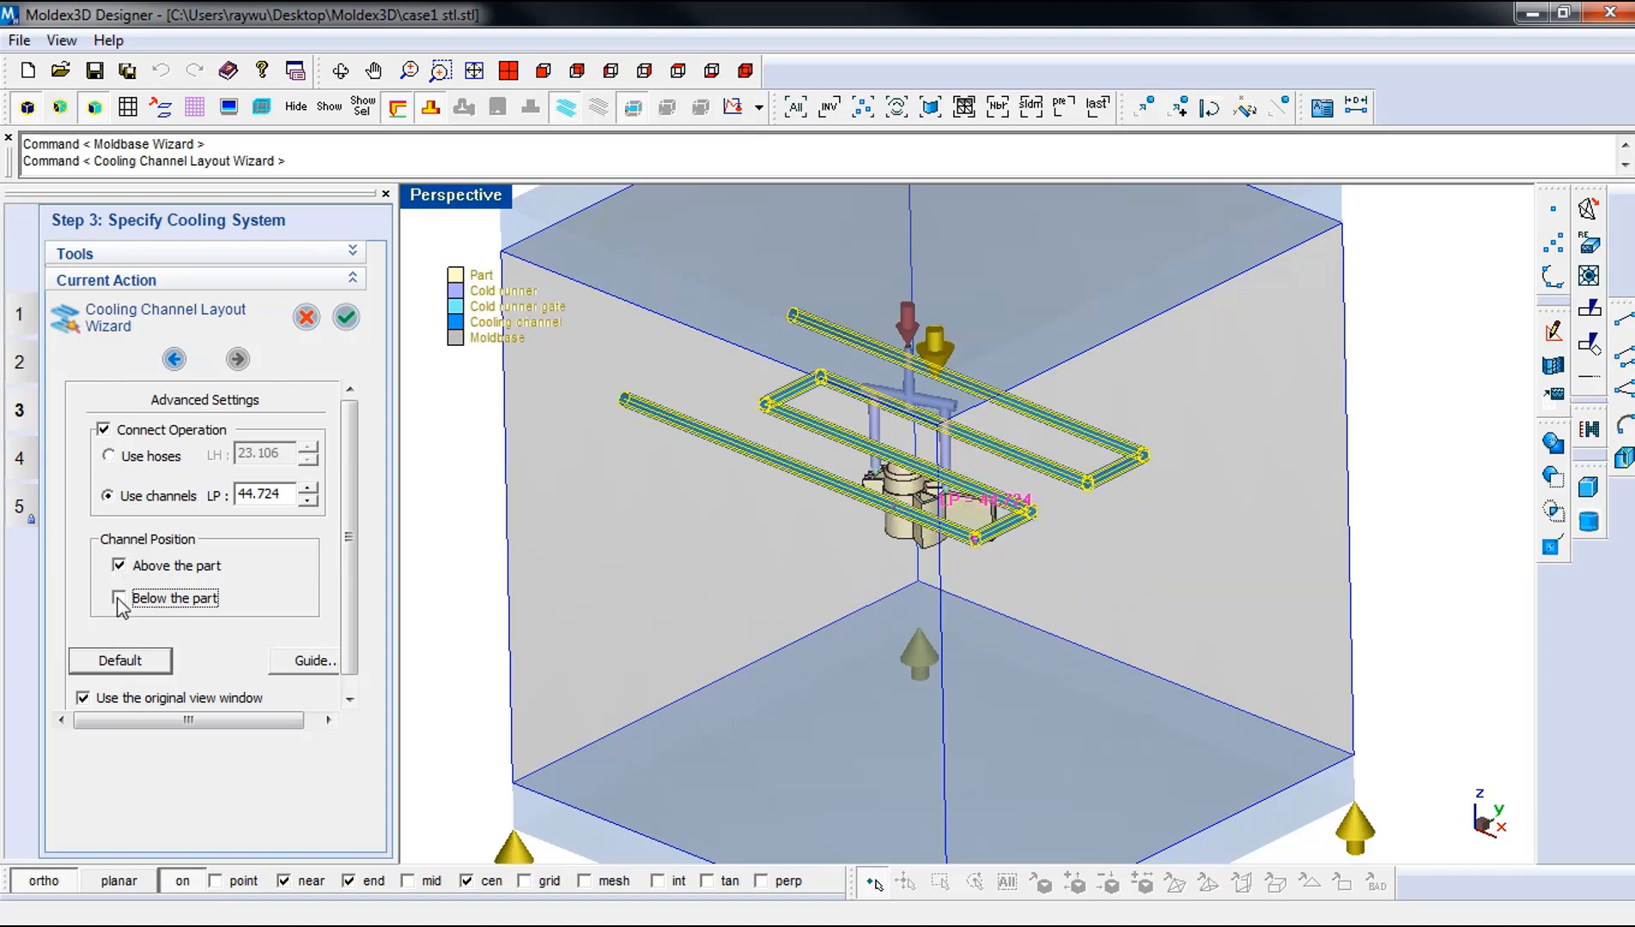
left_click(119, 599)
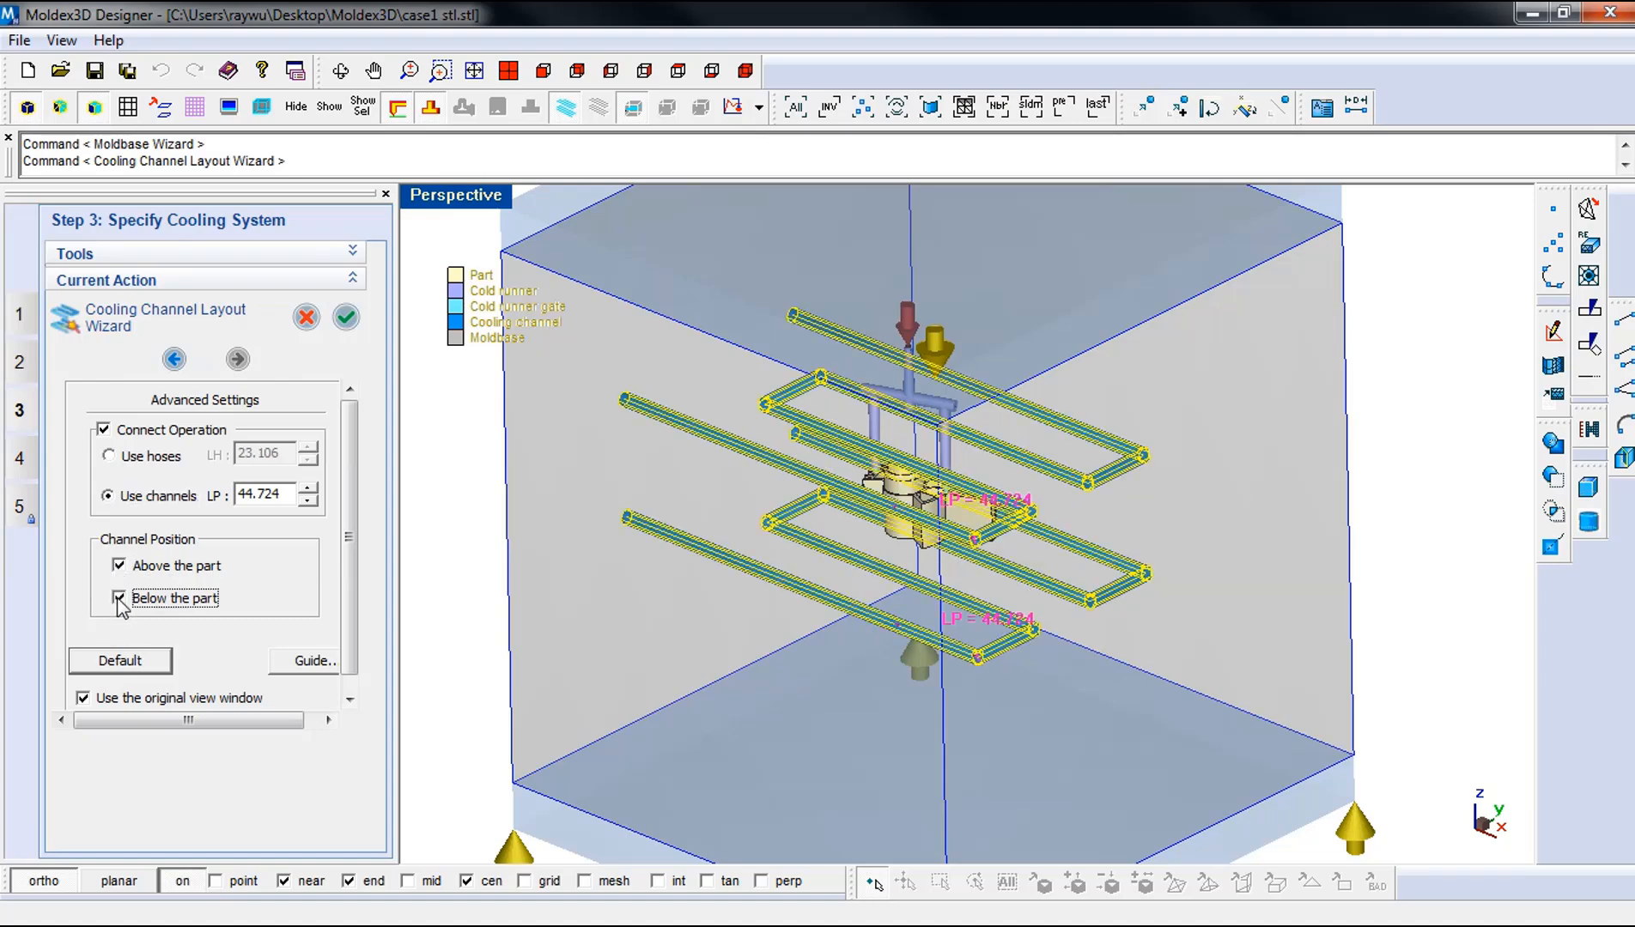
- Accept the cooling channel layout and add coolant entrances and exits at the open channel ends with the Inlet/Outlet wizard
left_click(347, 318)
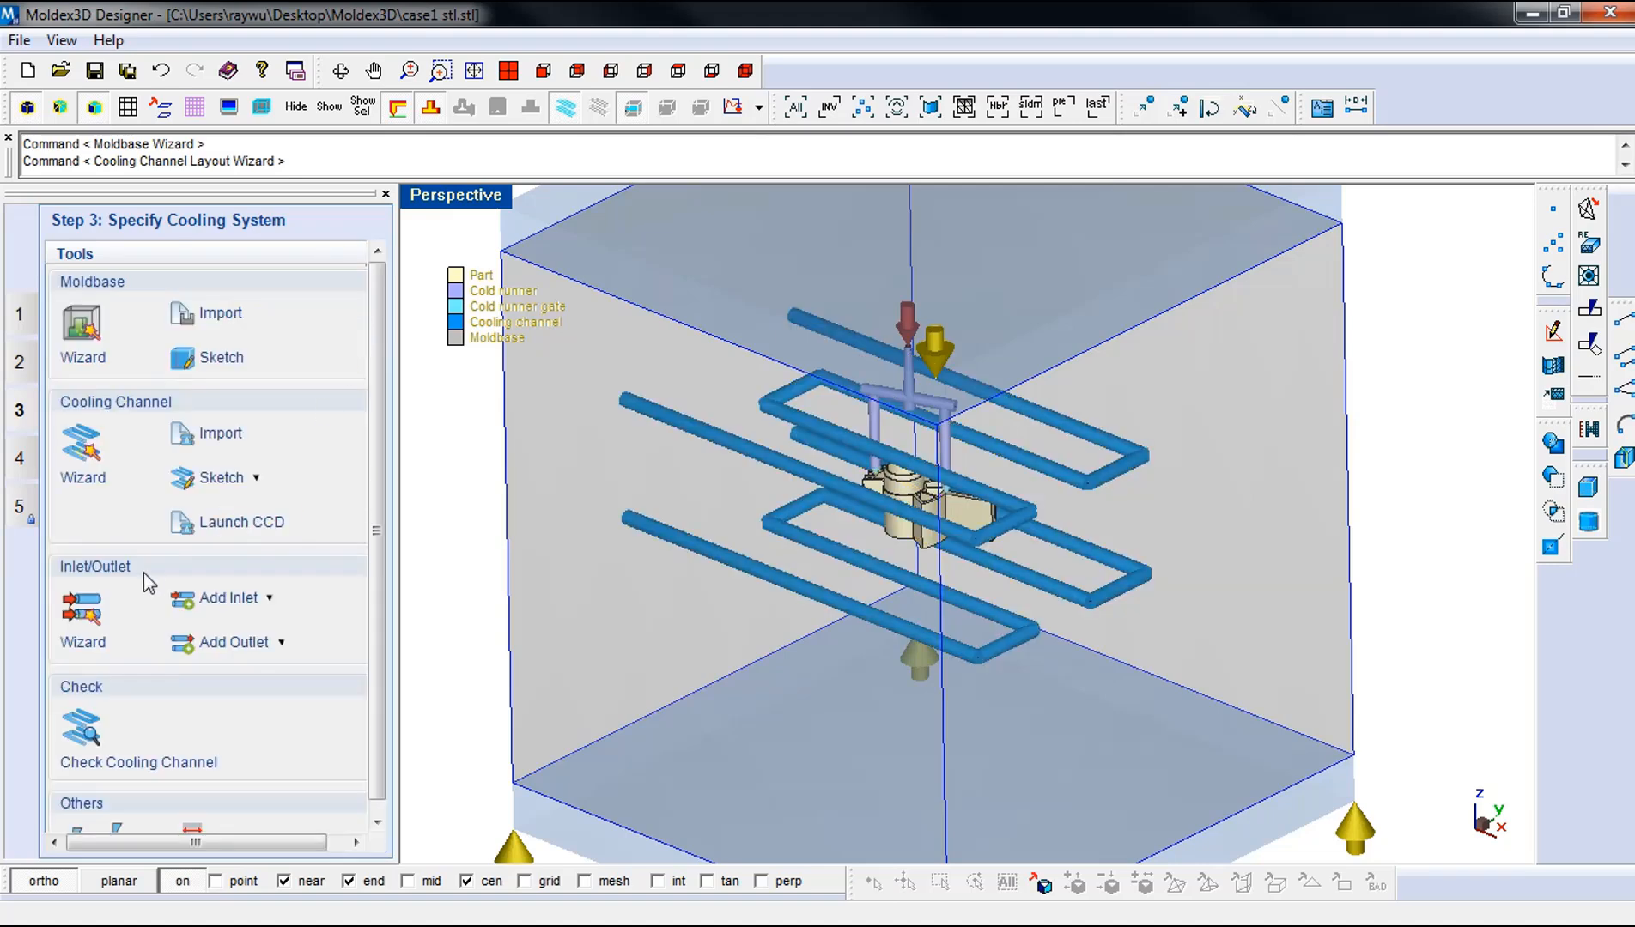
left_click(82, 635)
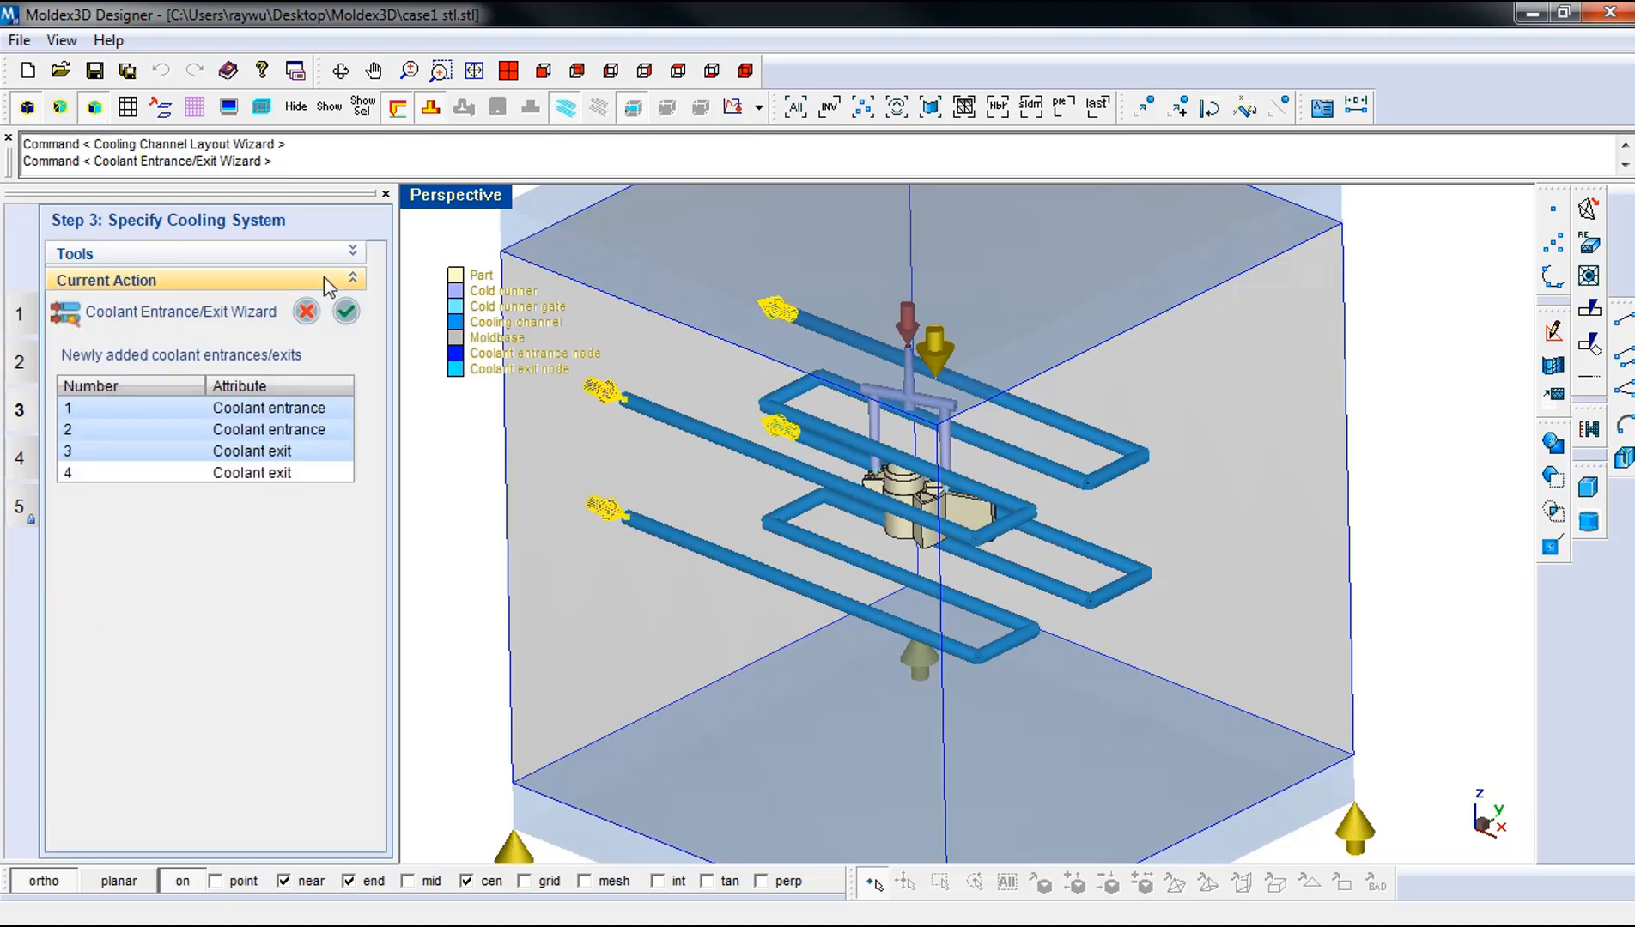
left_click(346, 311)
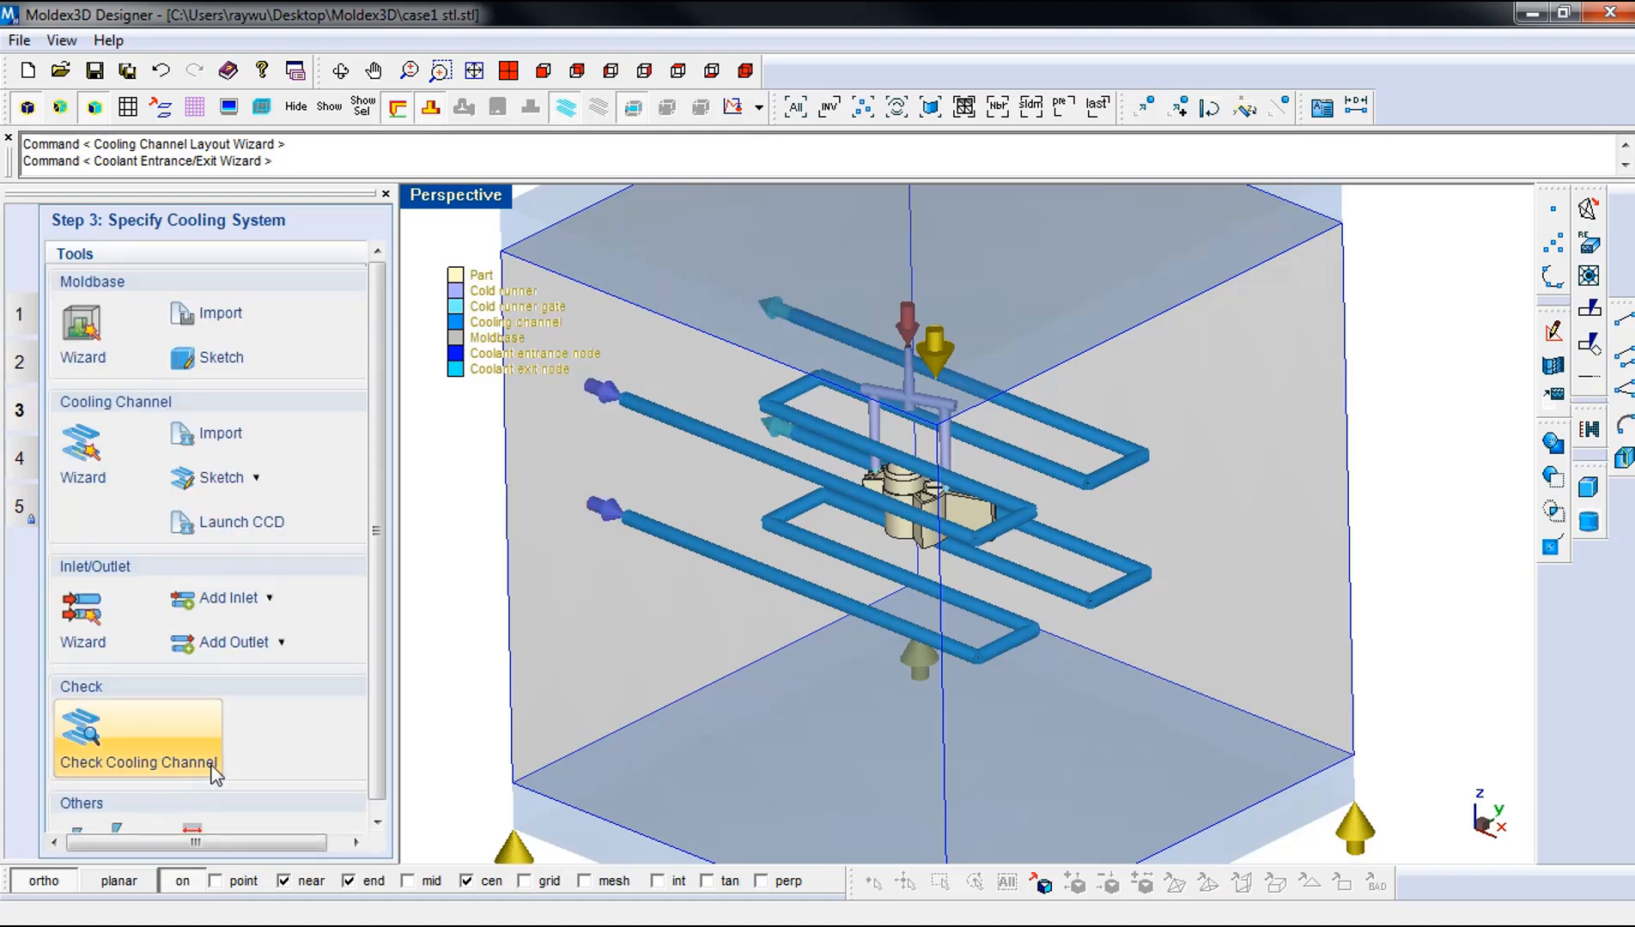
- Check the cooling channels for errors and review the check result in the command history
left_click(199, 741)
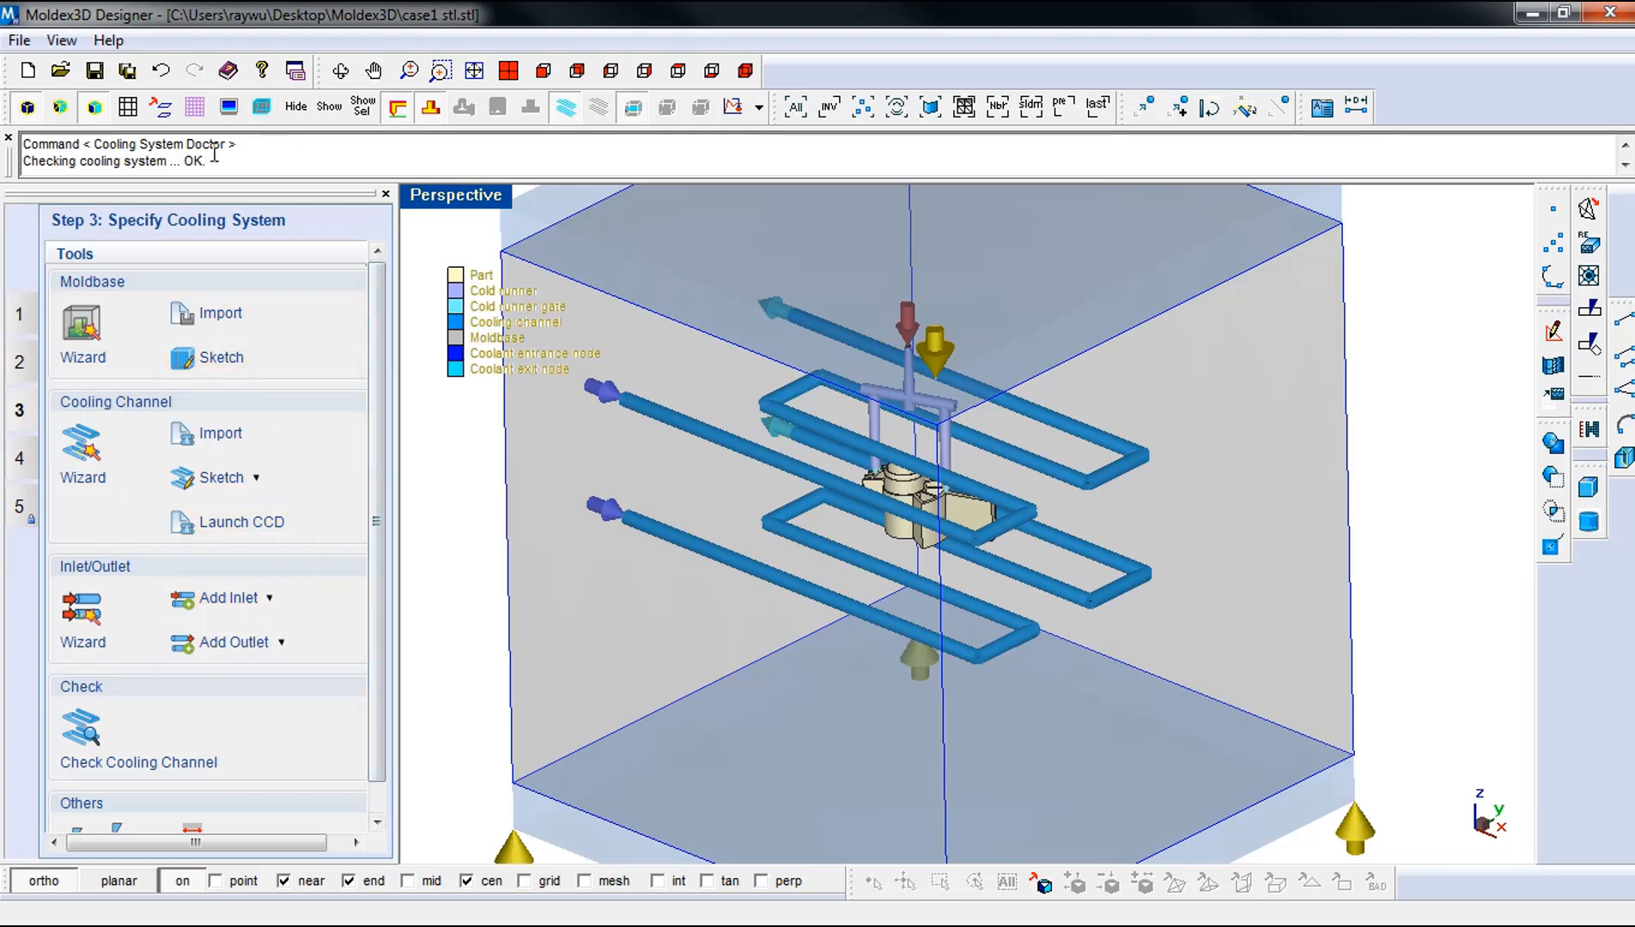
left_click_drag(236, 160, 25, 152)
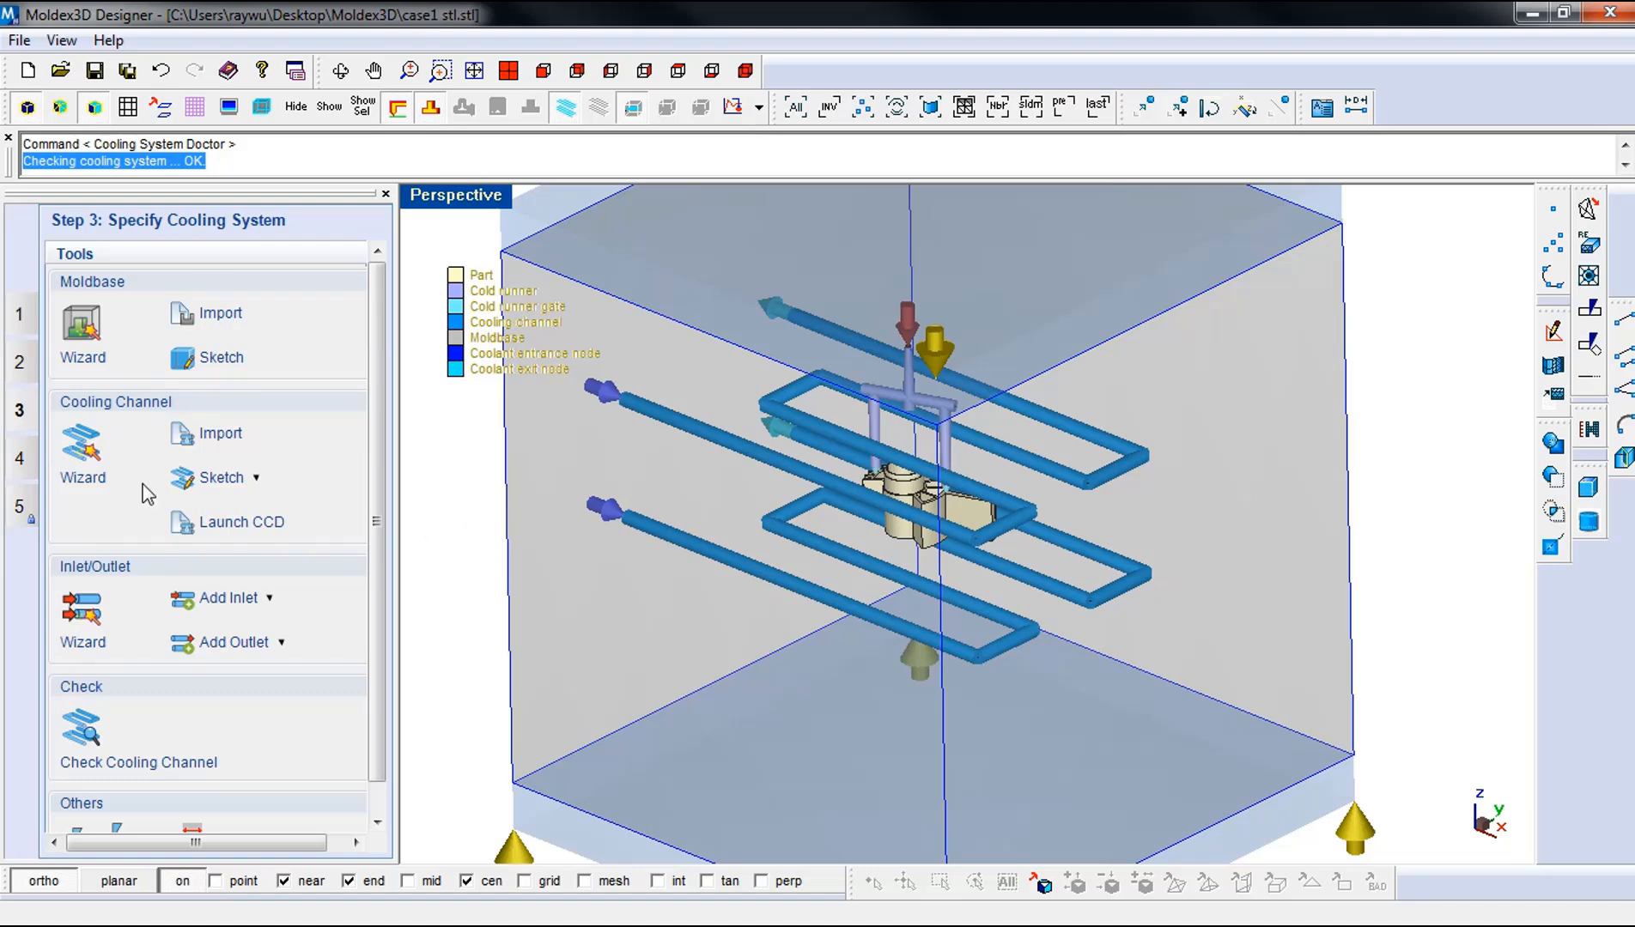
- Go to solid mesh generation and generate the mesh at accuracy level 2
left_click(32, 471)
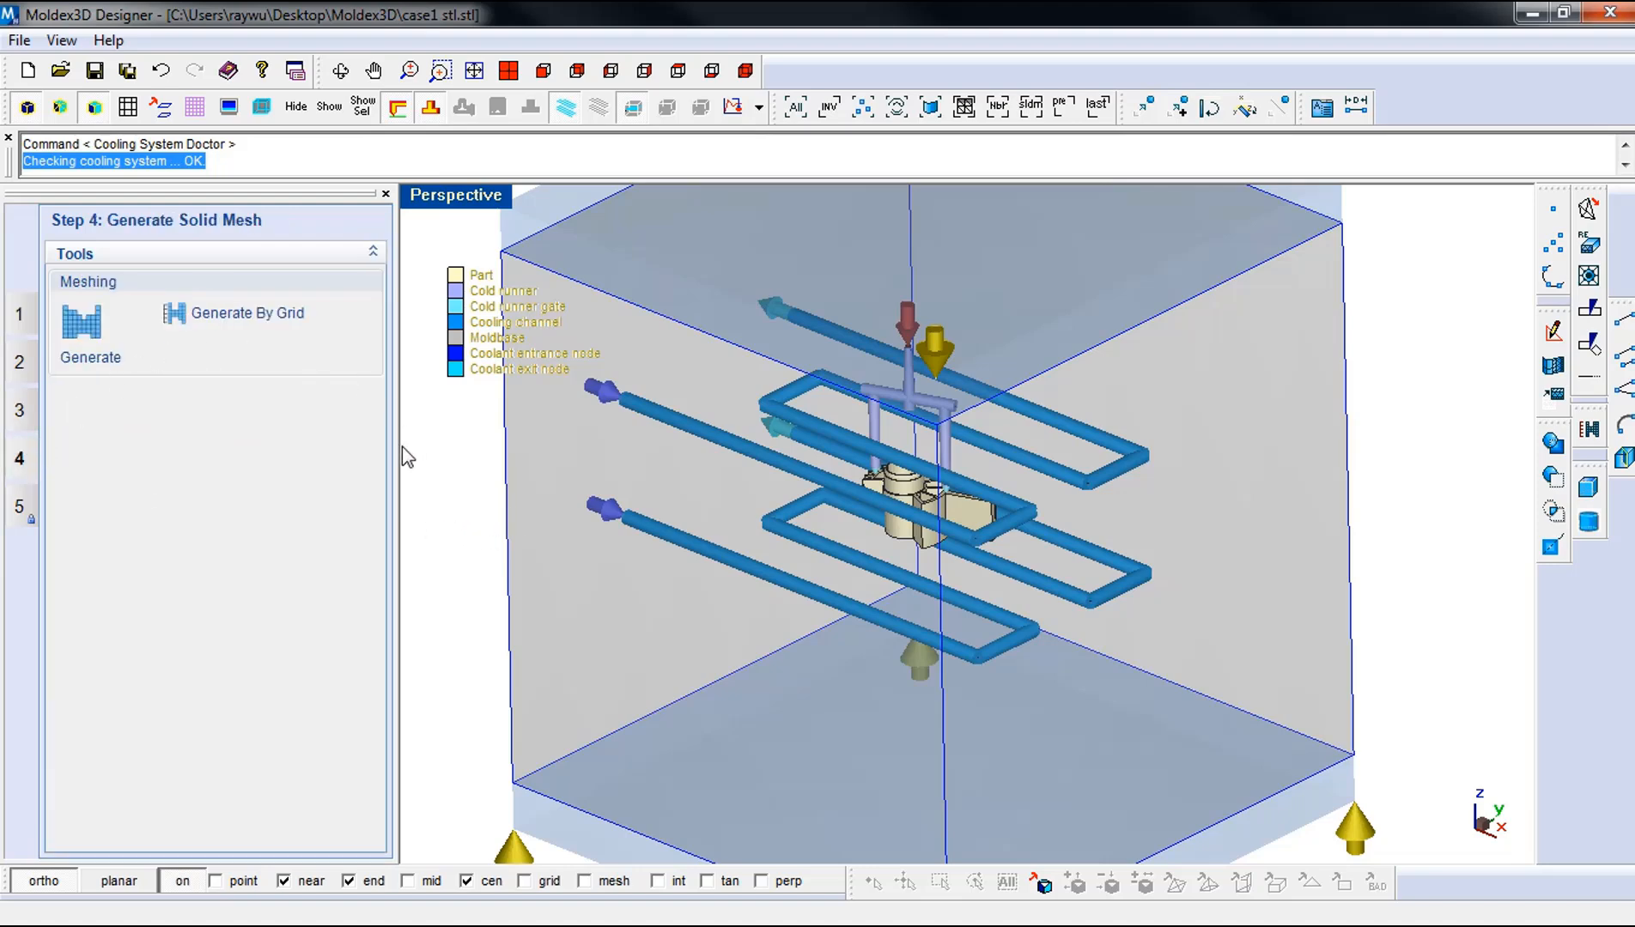
left_click(123, 365)
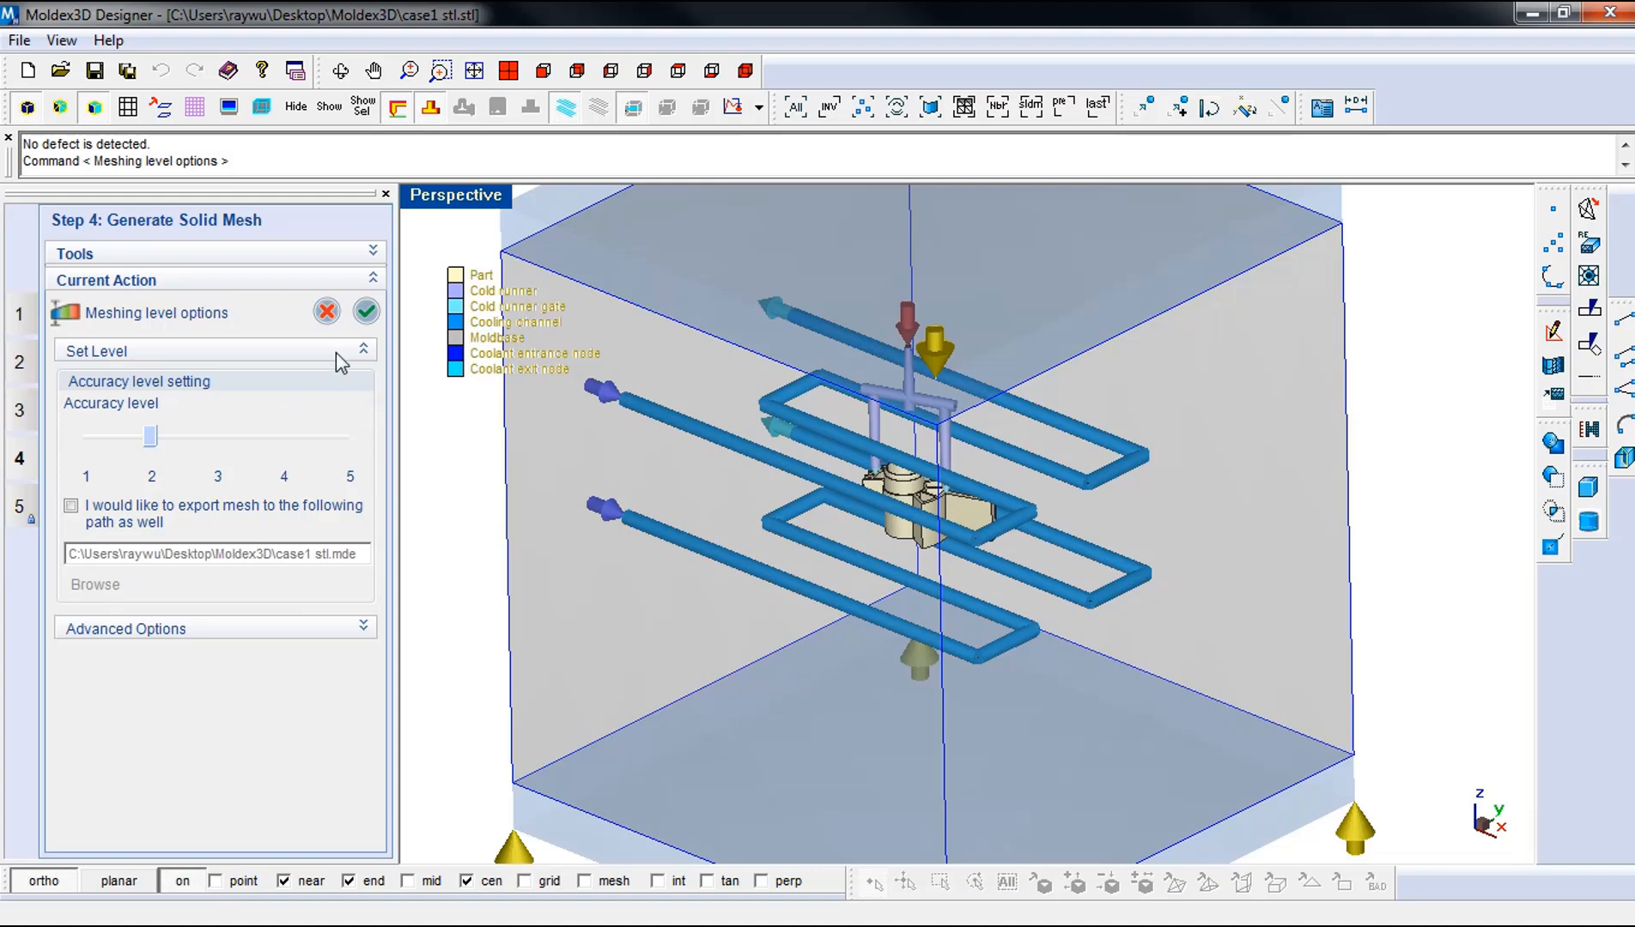
left_click(367, 312)
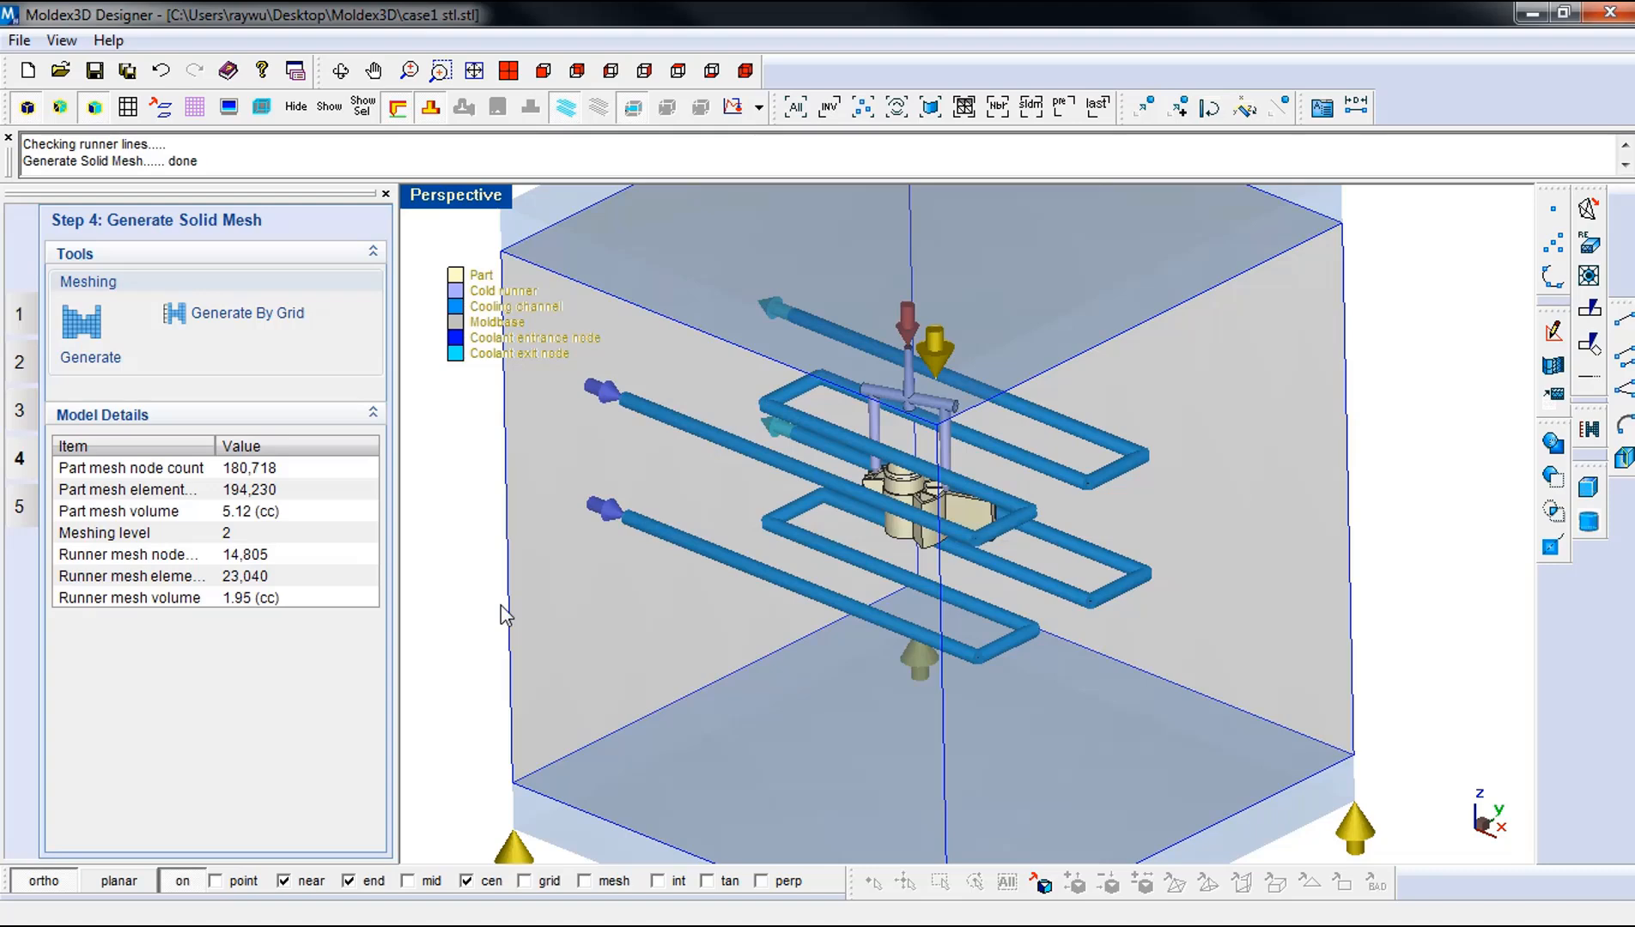
- Export the mesh model to the Moldex3D folder as "case1 stl" in the Moldex3D eDesign mesh file (*.mde) format
left_click(33, 506)
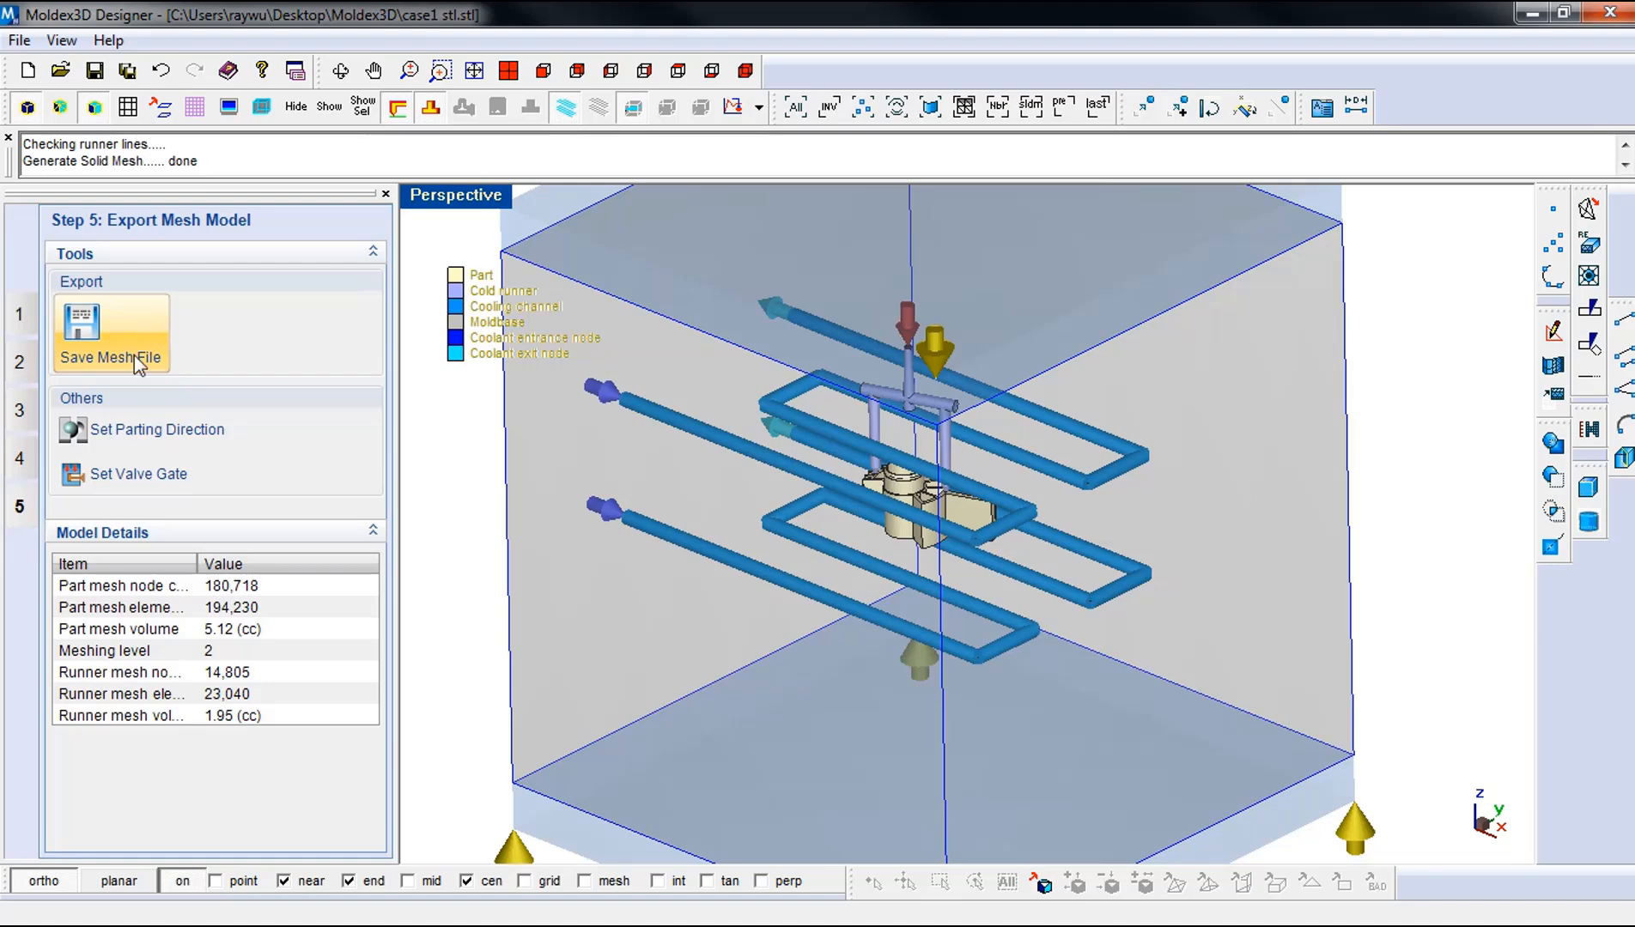
left_click(148, 327)
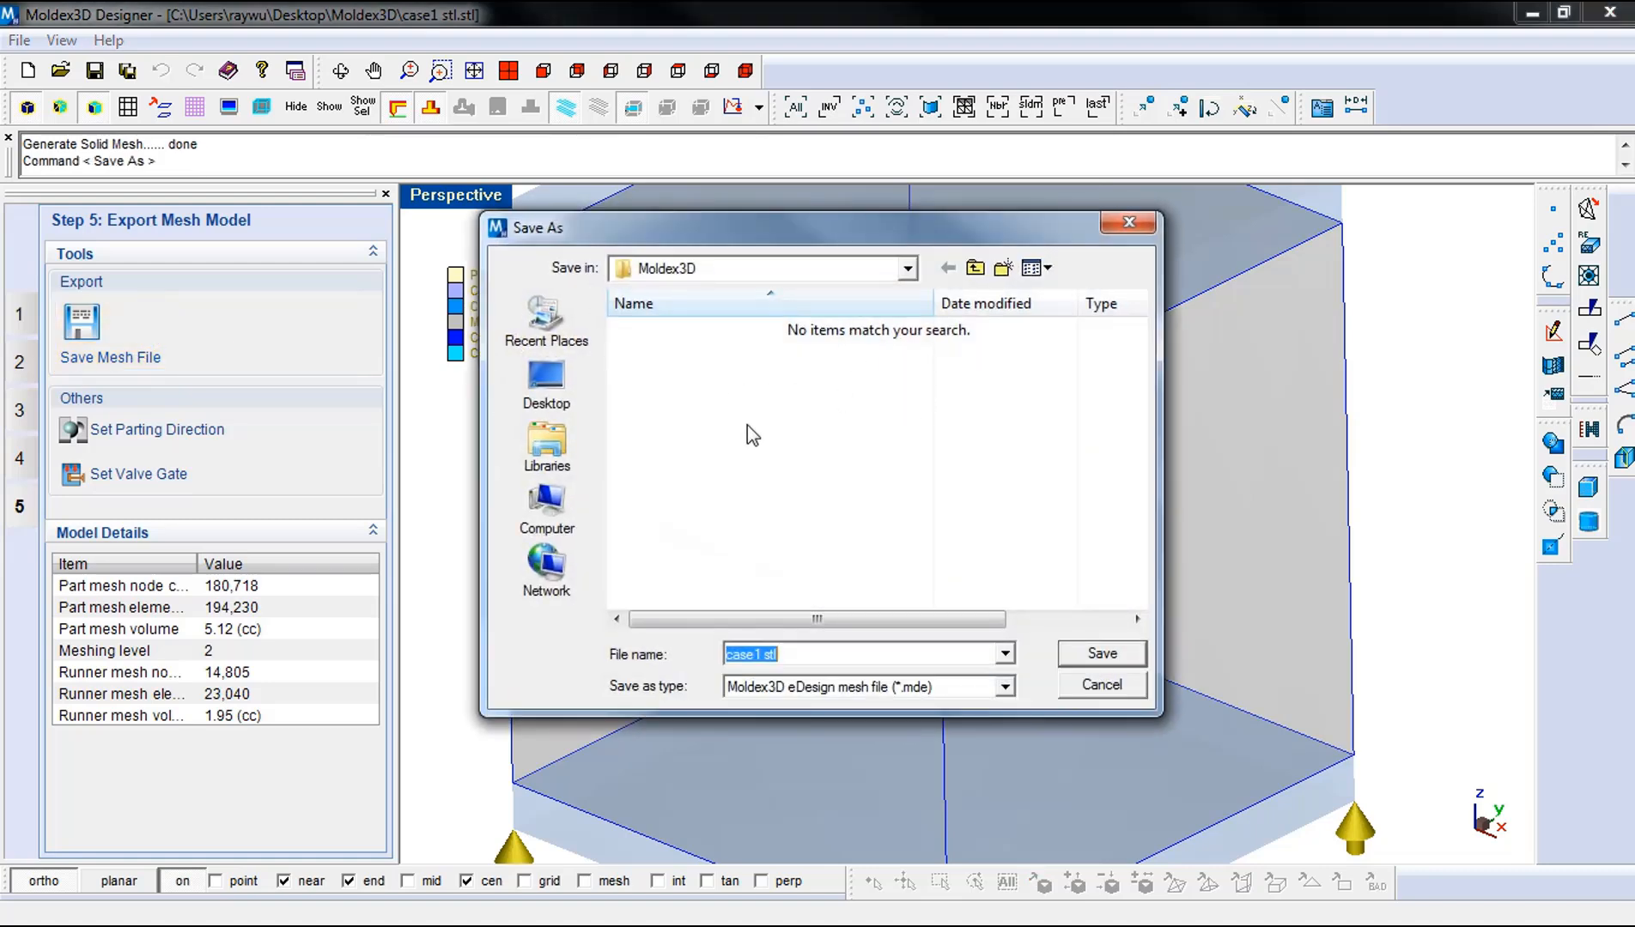
left_click(949, 687)
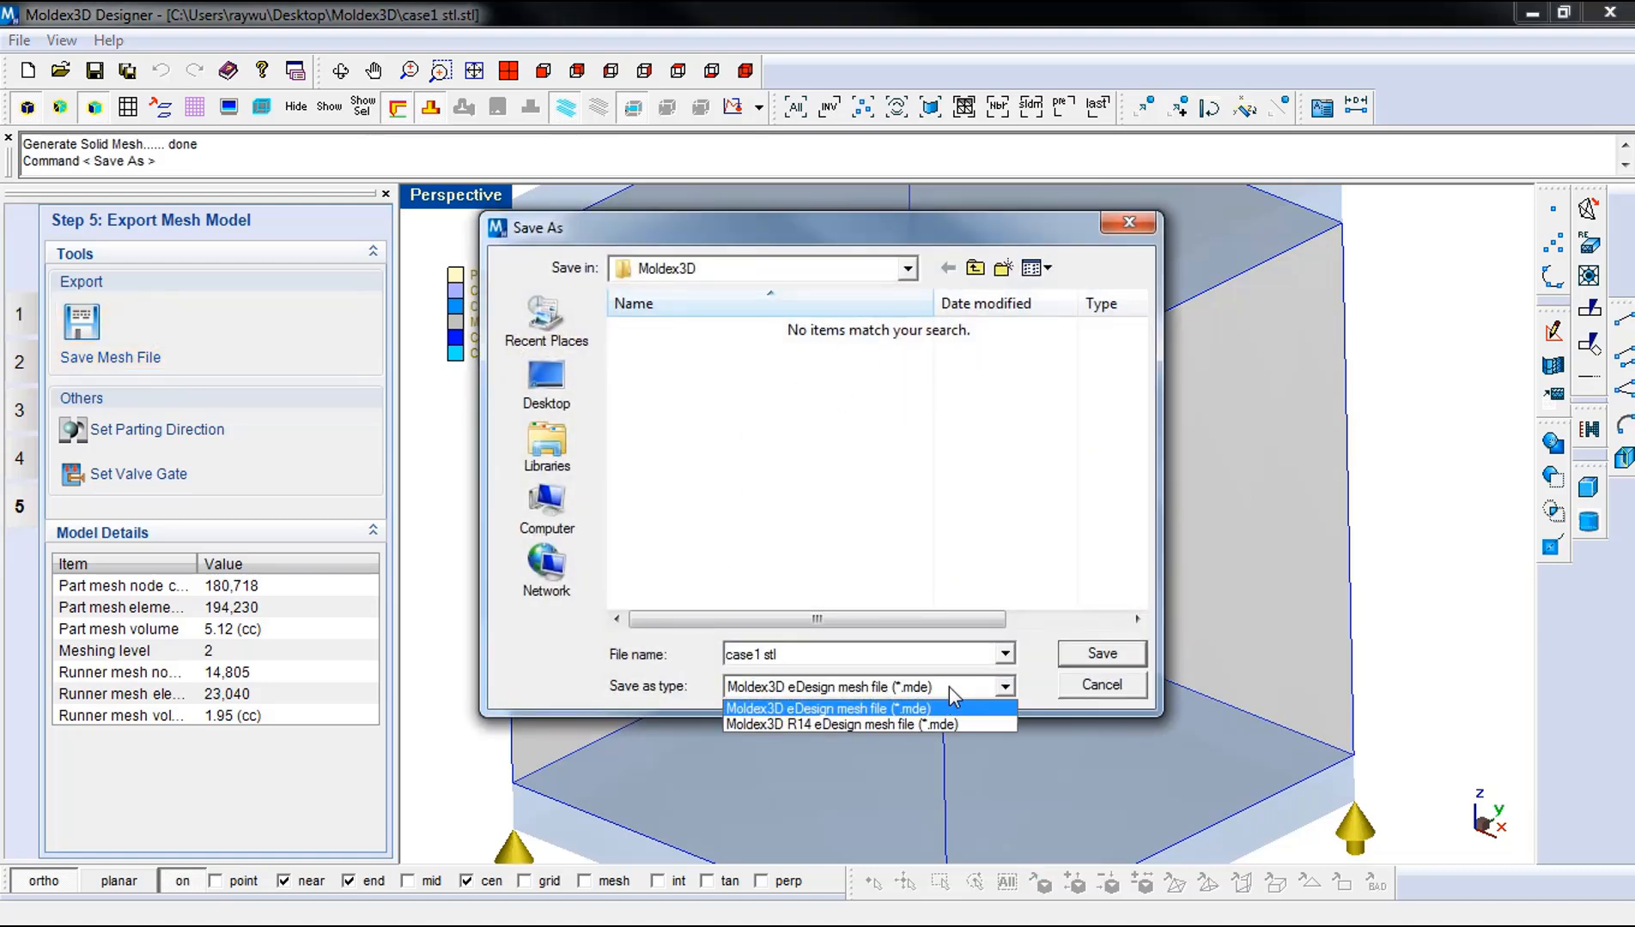
left_click(949, 687)
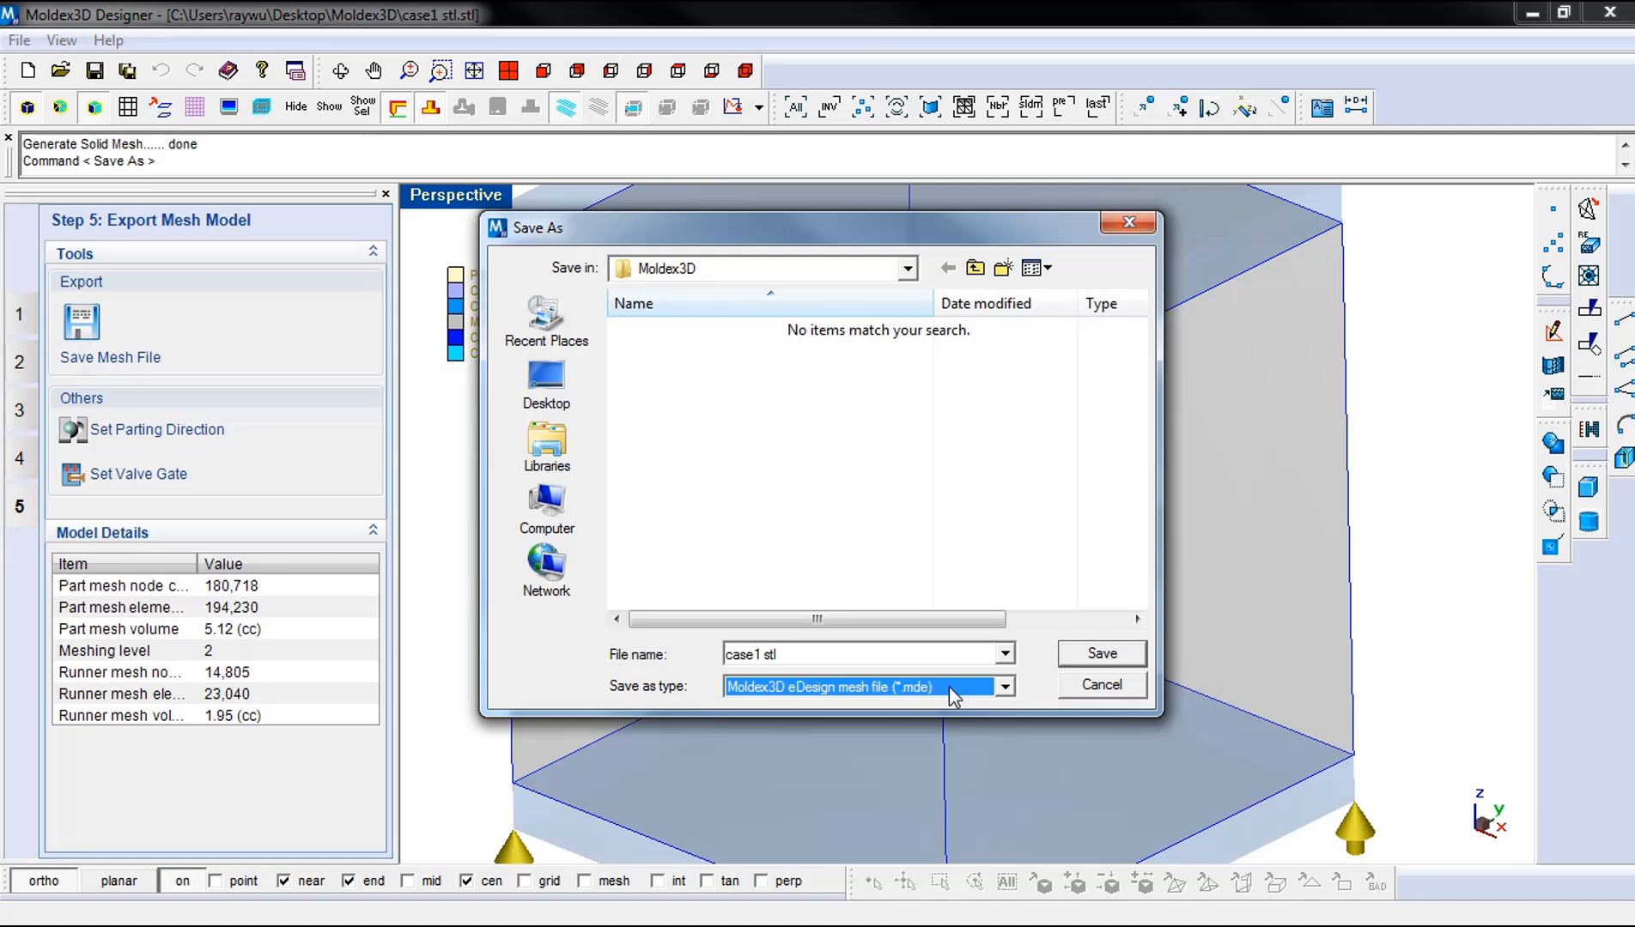
left_click(1084, 654)
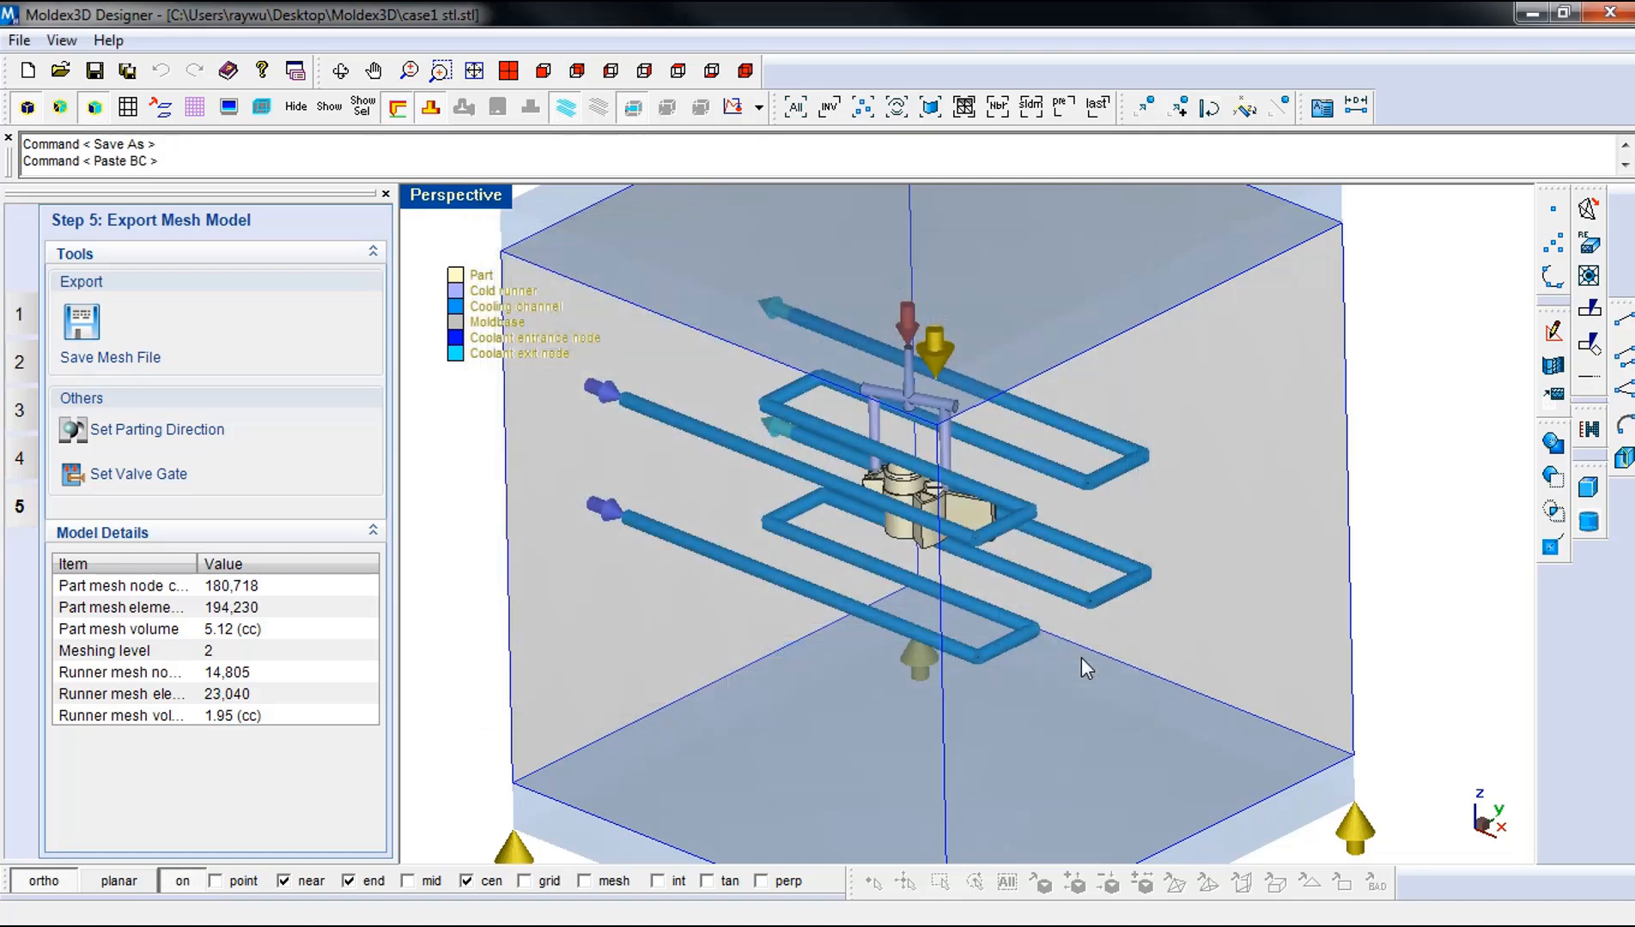